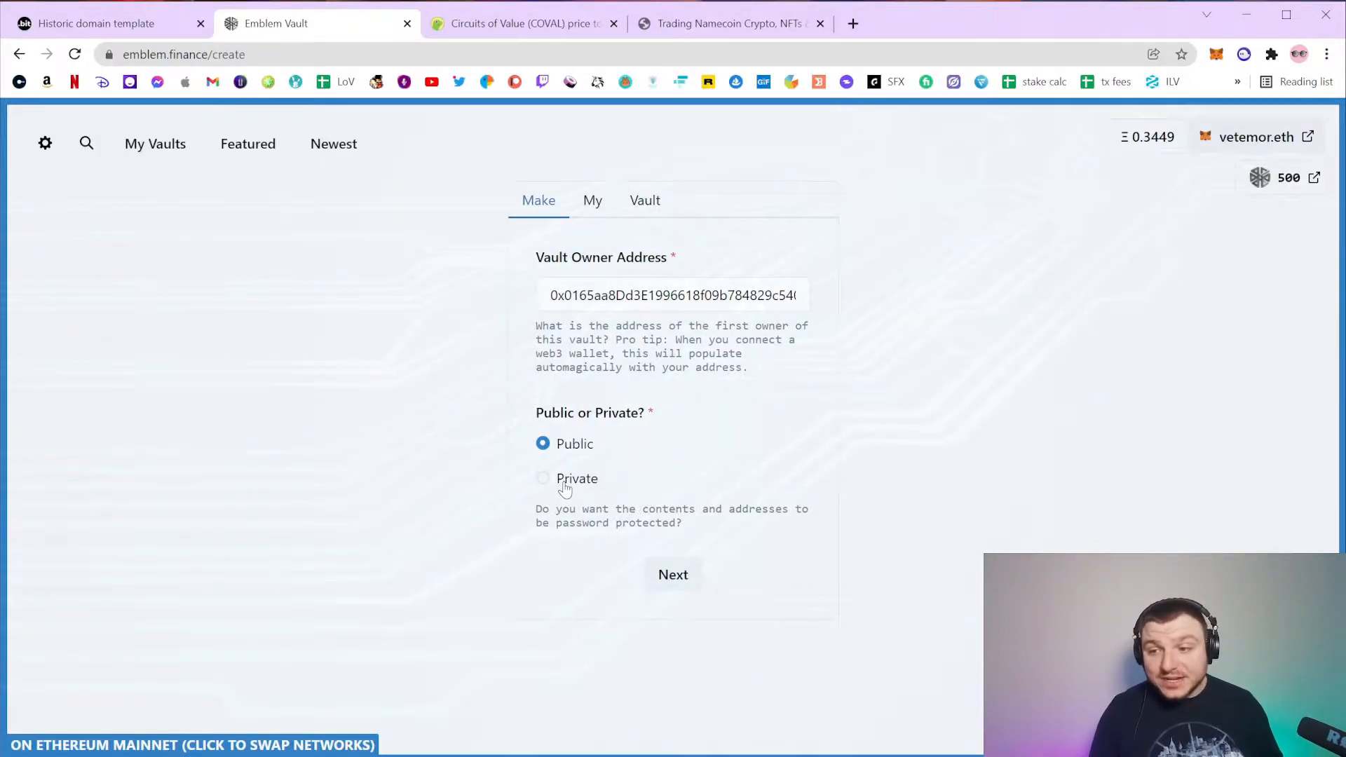
# Continue the public vault setup to its name and description, and generate the Historical Domains template for asset d/toudou.
pyautogui.click(675, 579)
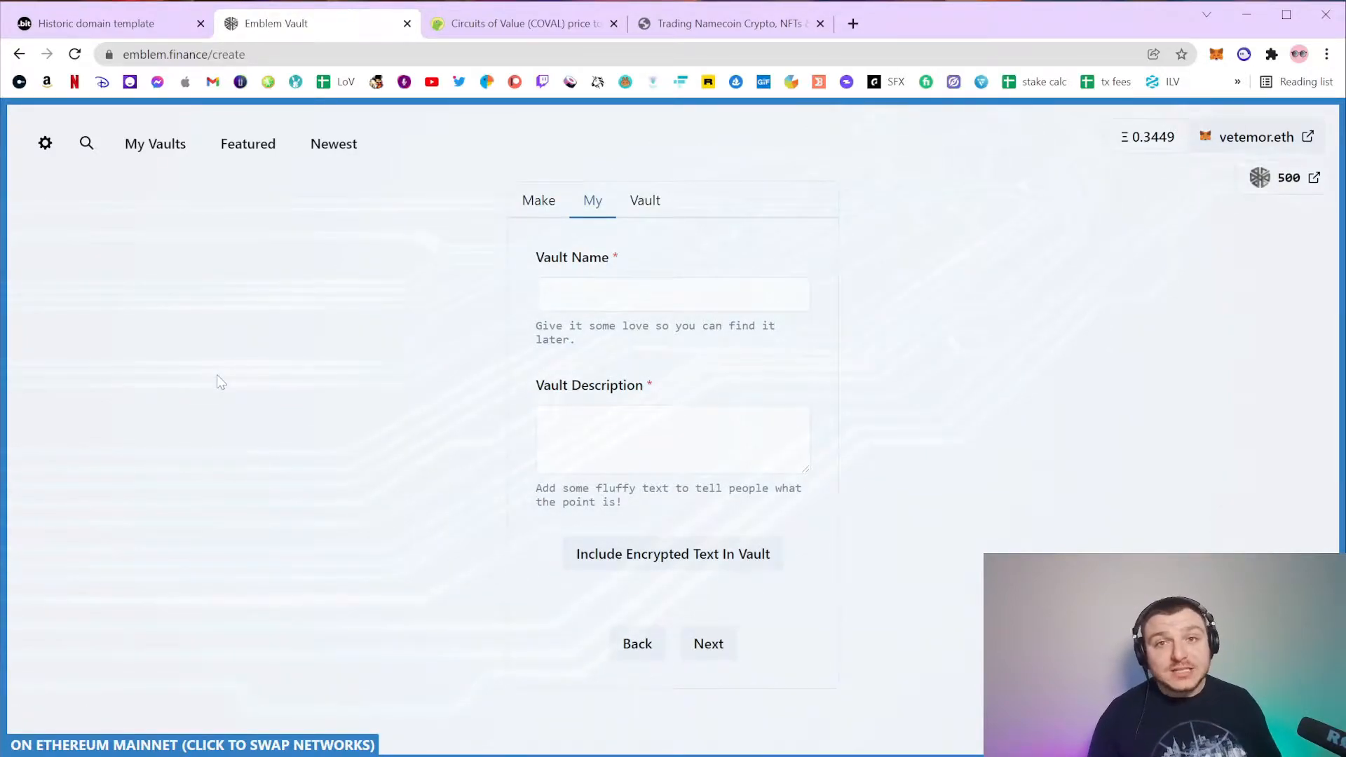
pyautogui.hotkey('ctrl', 'shift', 'Tab')
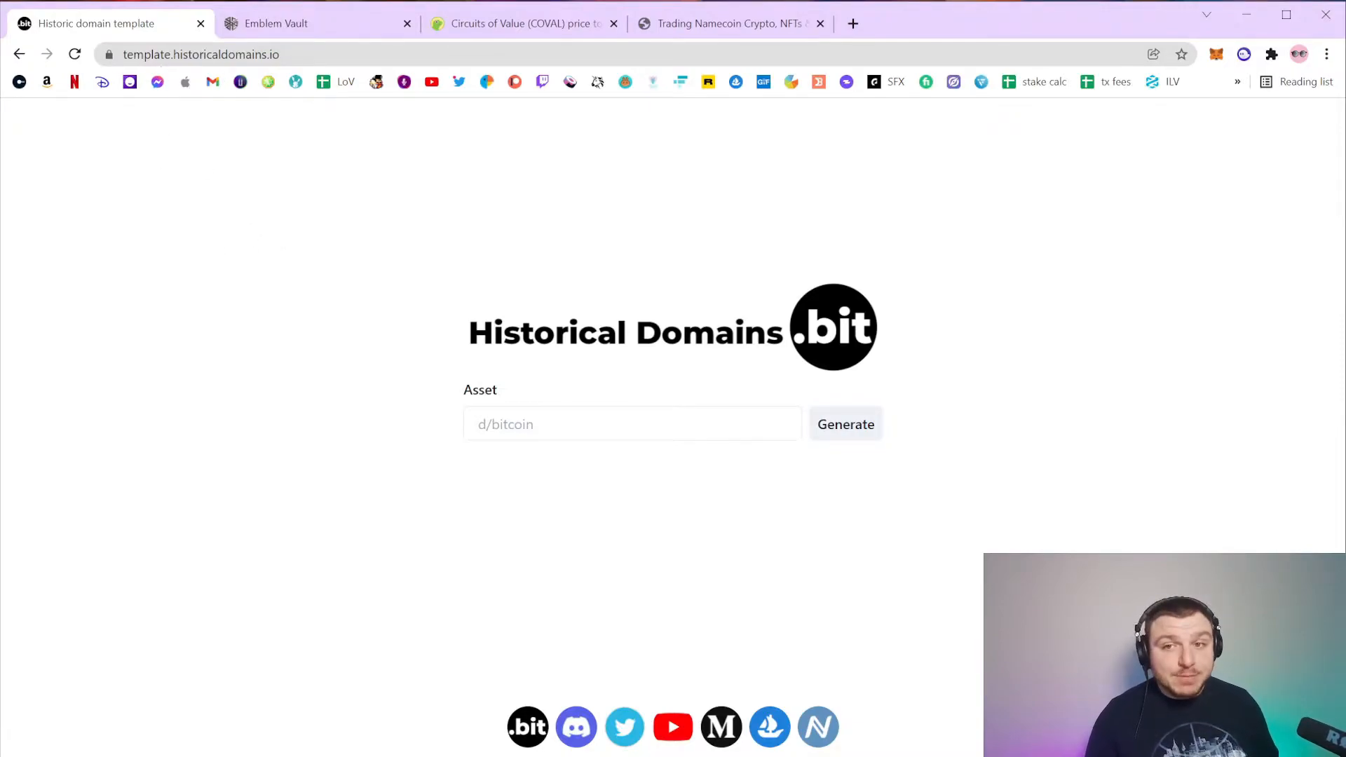
pyautogui.click(539, 425)
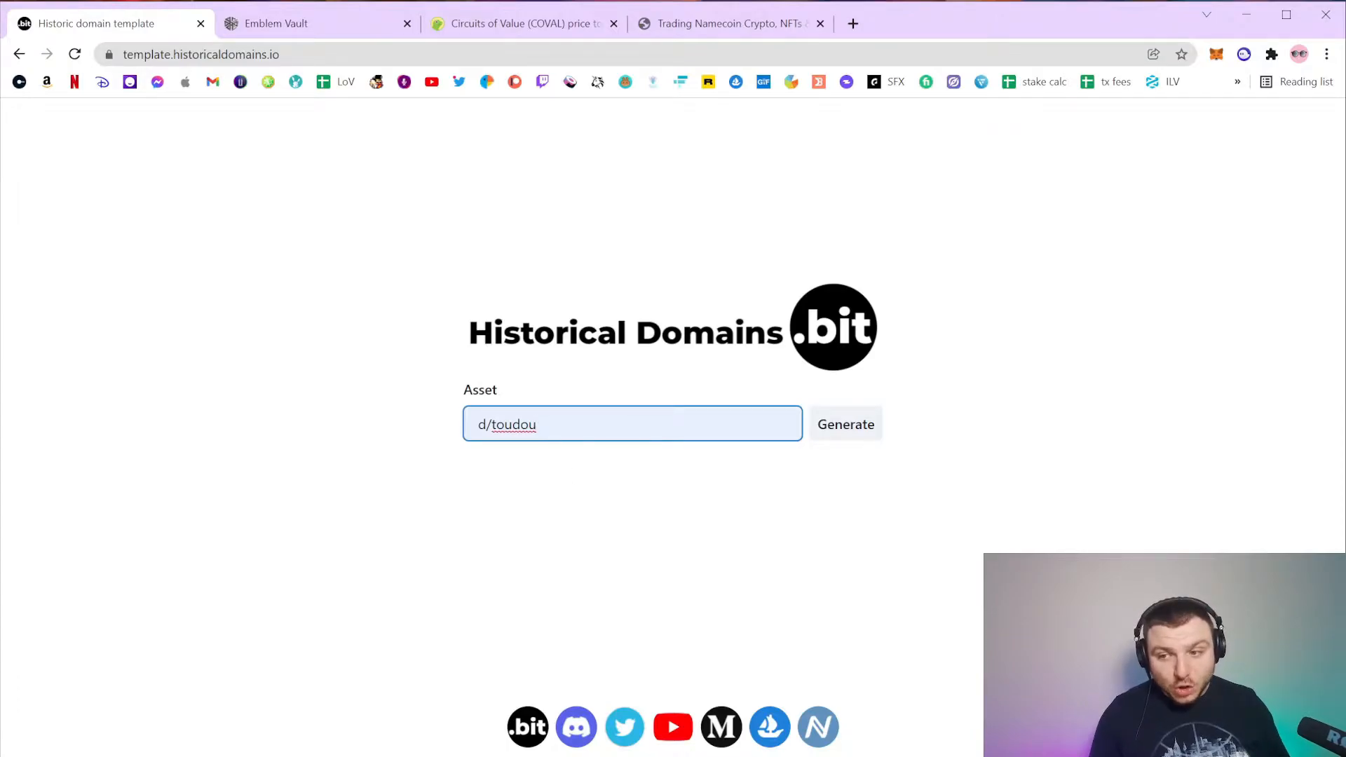
pyautogui.moveTo(537, 425); pyautogui.dragTo(477, 425)
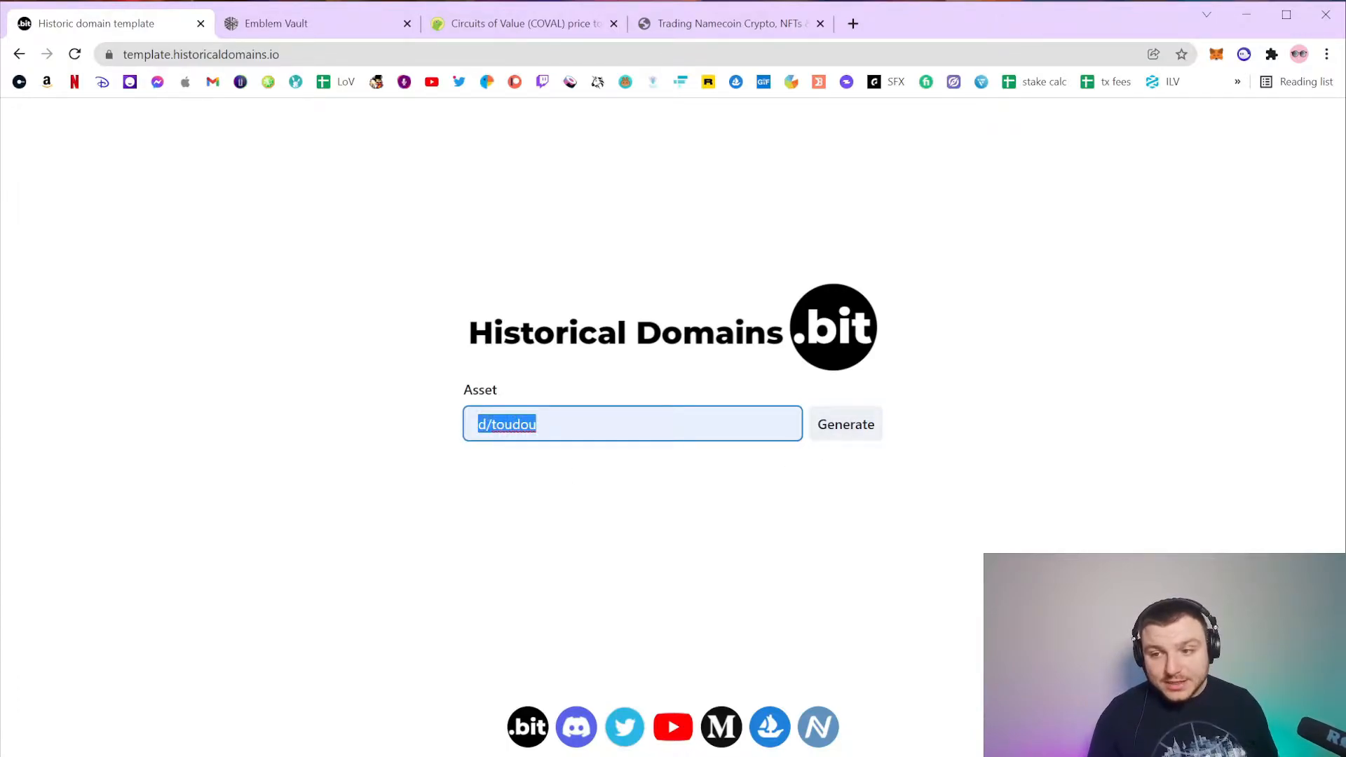
pyautogui.click(844, 426)
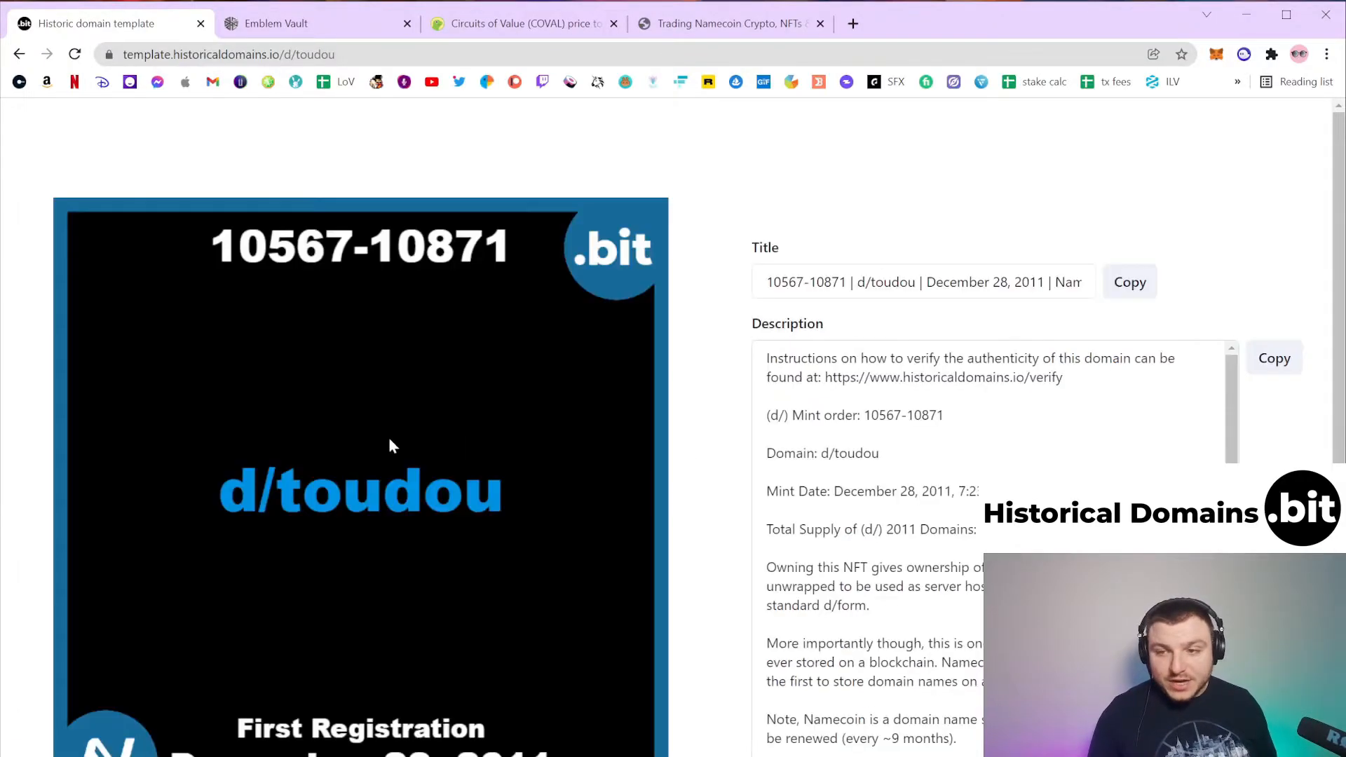
# Save the generated d/toudou domain artwork as toudou.png.
pyautogui.scroll(-1, 549, 405)
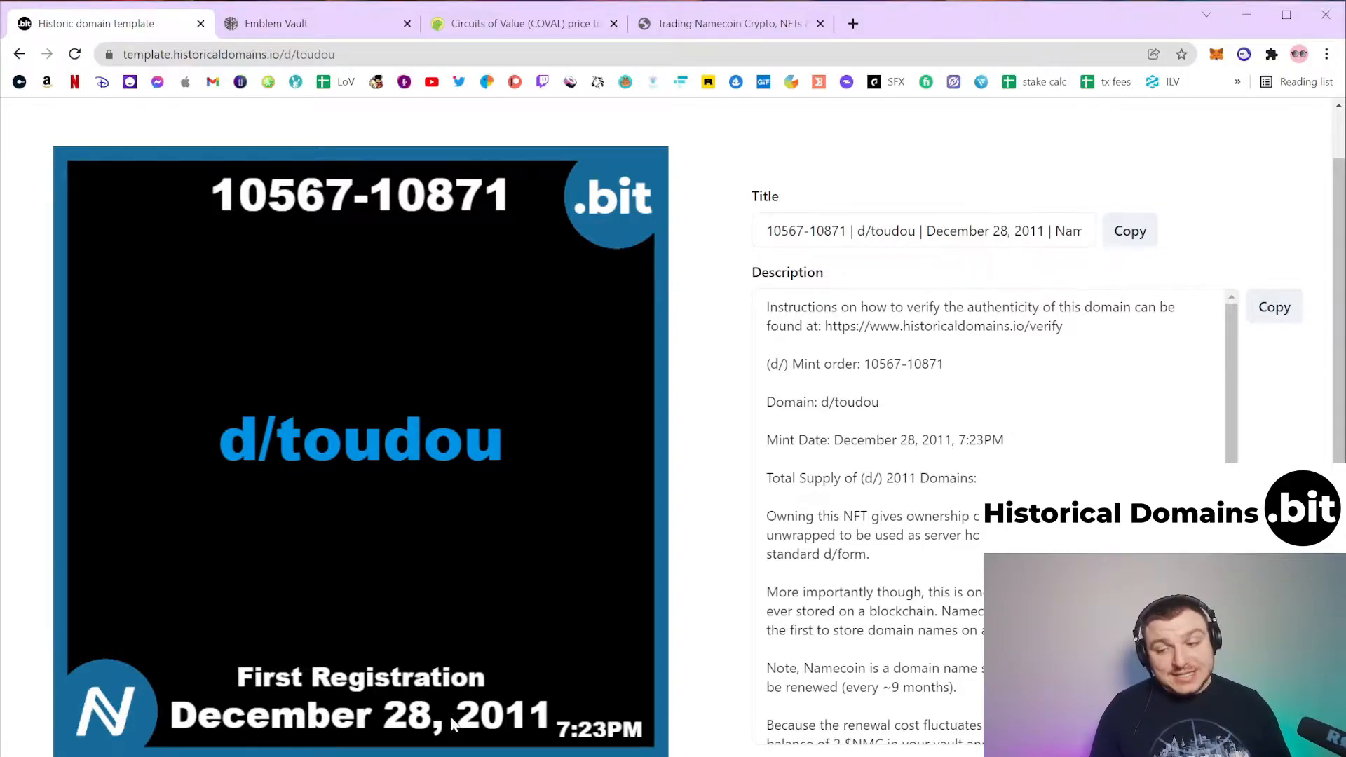
pyautogui.rightClick(418, 352)
pyautogui.click(477, 364)
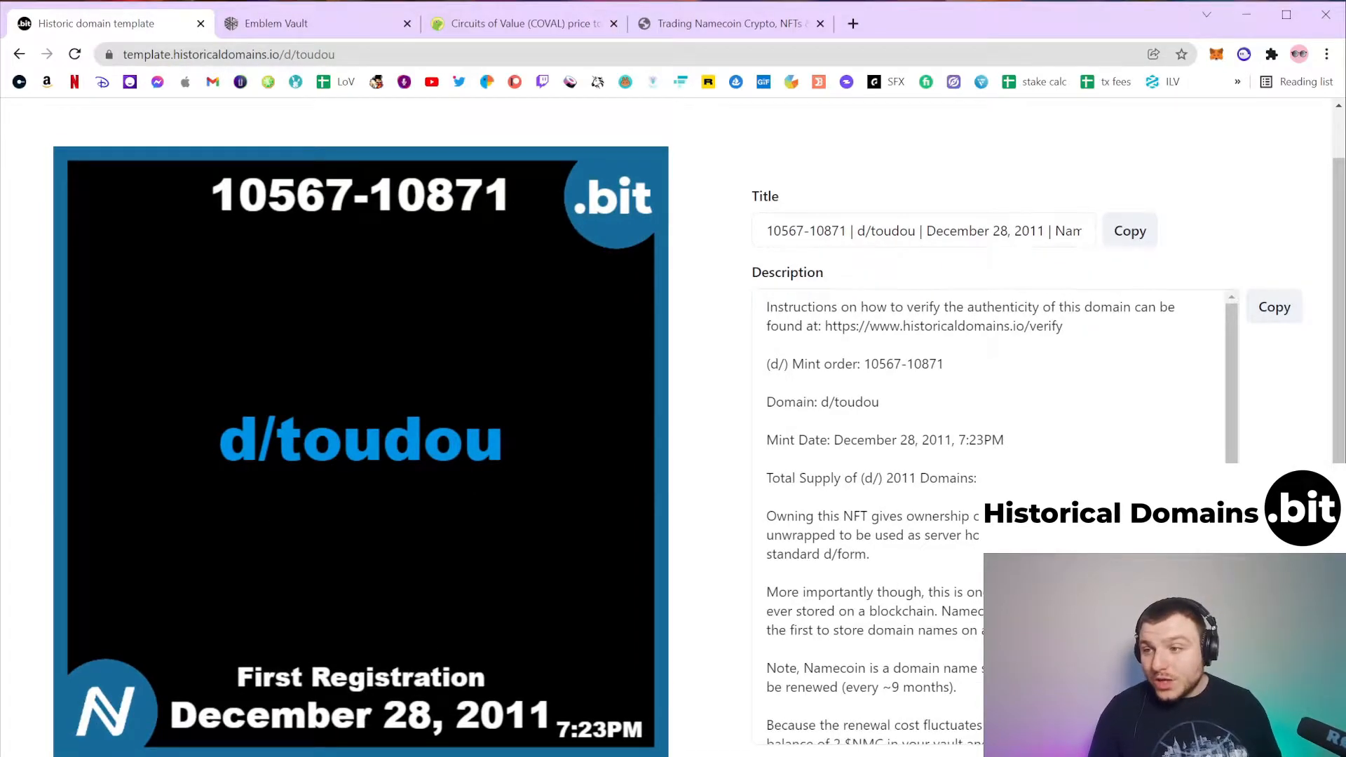
# Copy the generated title from the d/toudou template into the vault's name on Emblem Vault.
pyautogui.click(1128, 231)
pyautogui.click(324, 33)
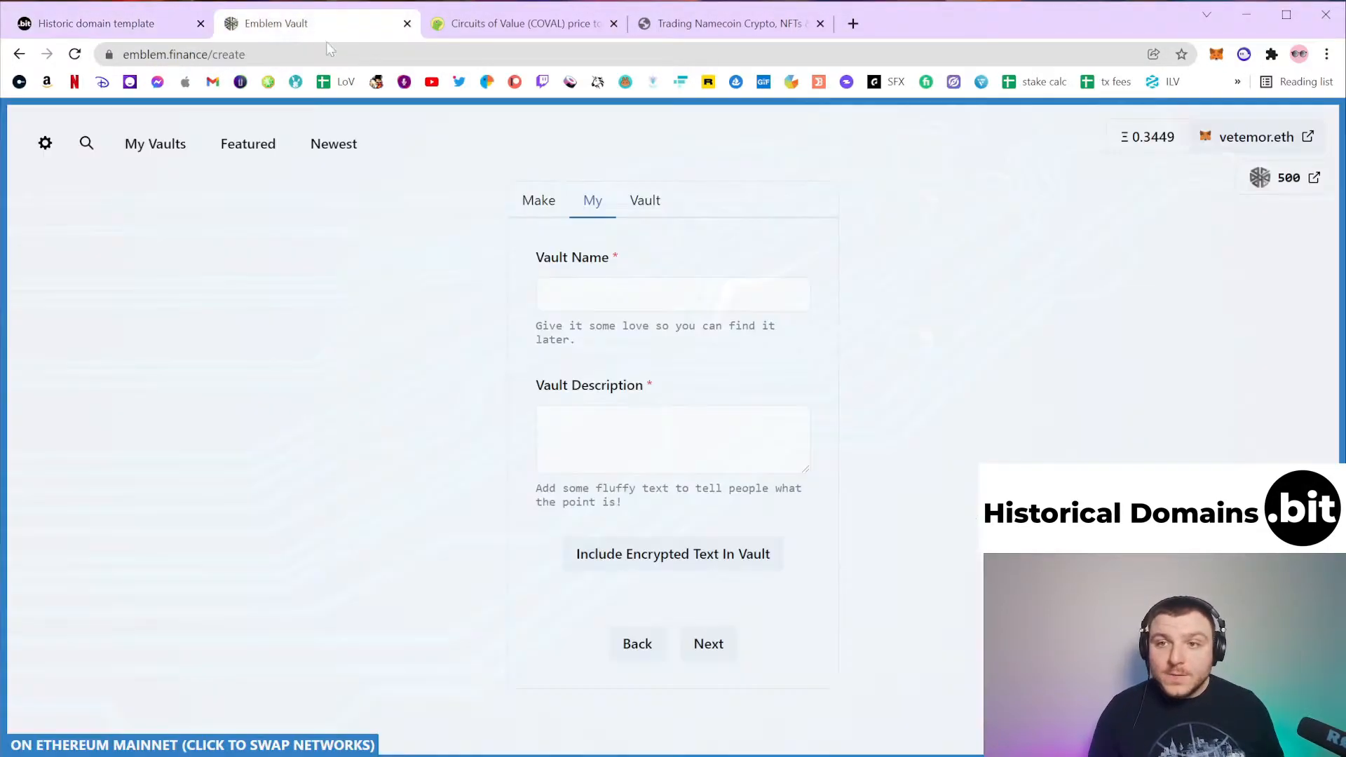
pyautogui.click(595, 294)
pyautogui.rightClick(595, 292)
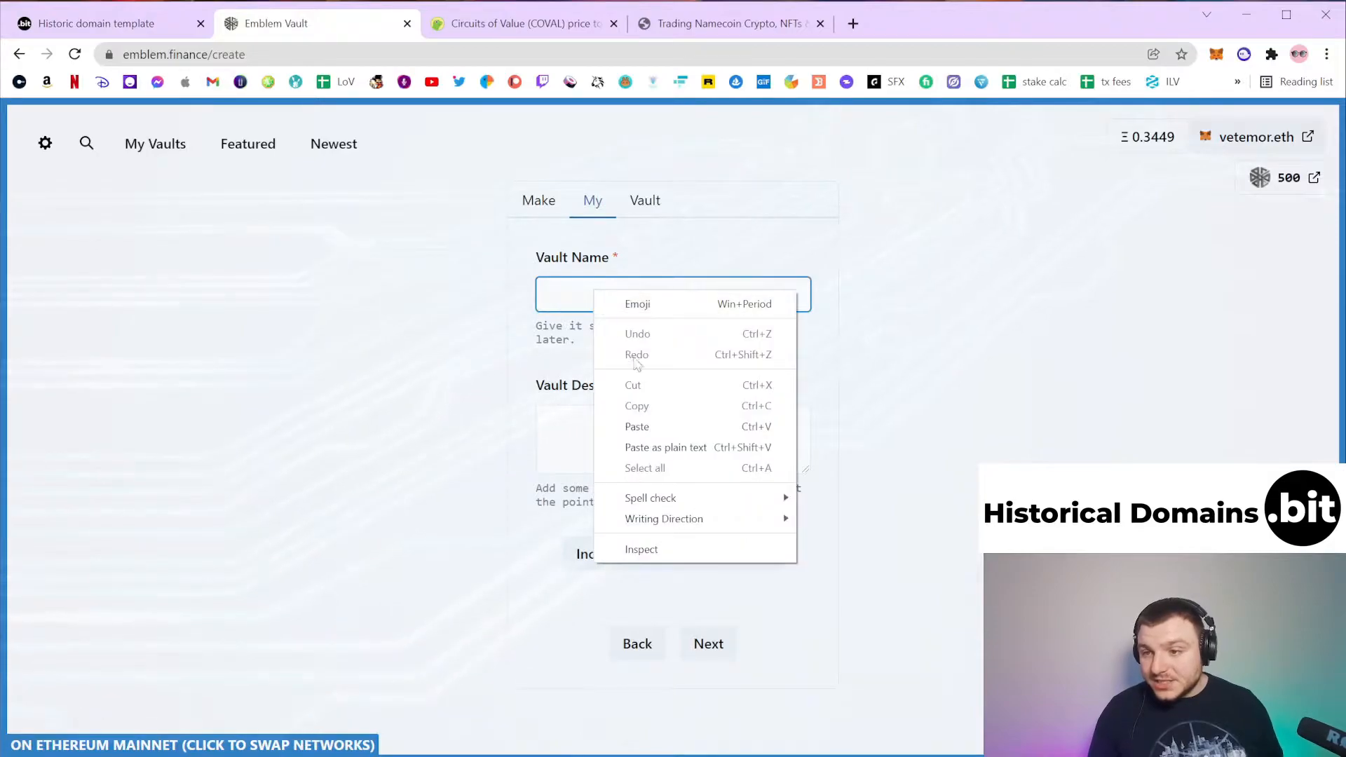
pyautogui.click(642, 427)
# Copy the full generated description from the d/toudou template into the vault's description on Emblem Vault.
pyautogui.click(107, 36)
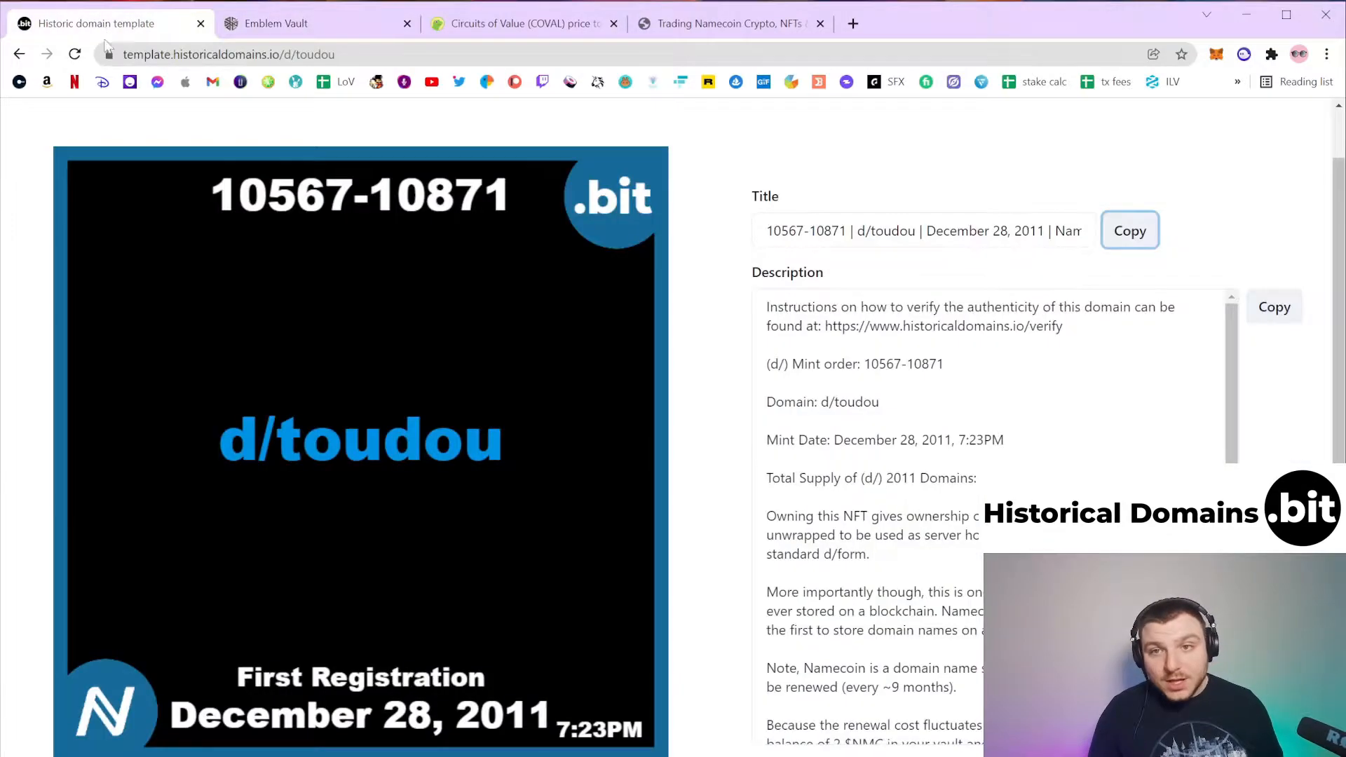
pyautogui.click(1274, 307)
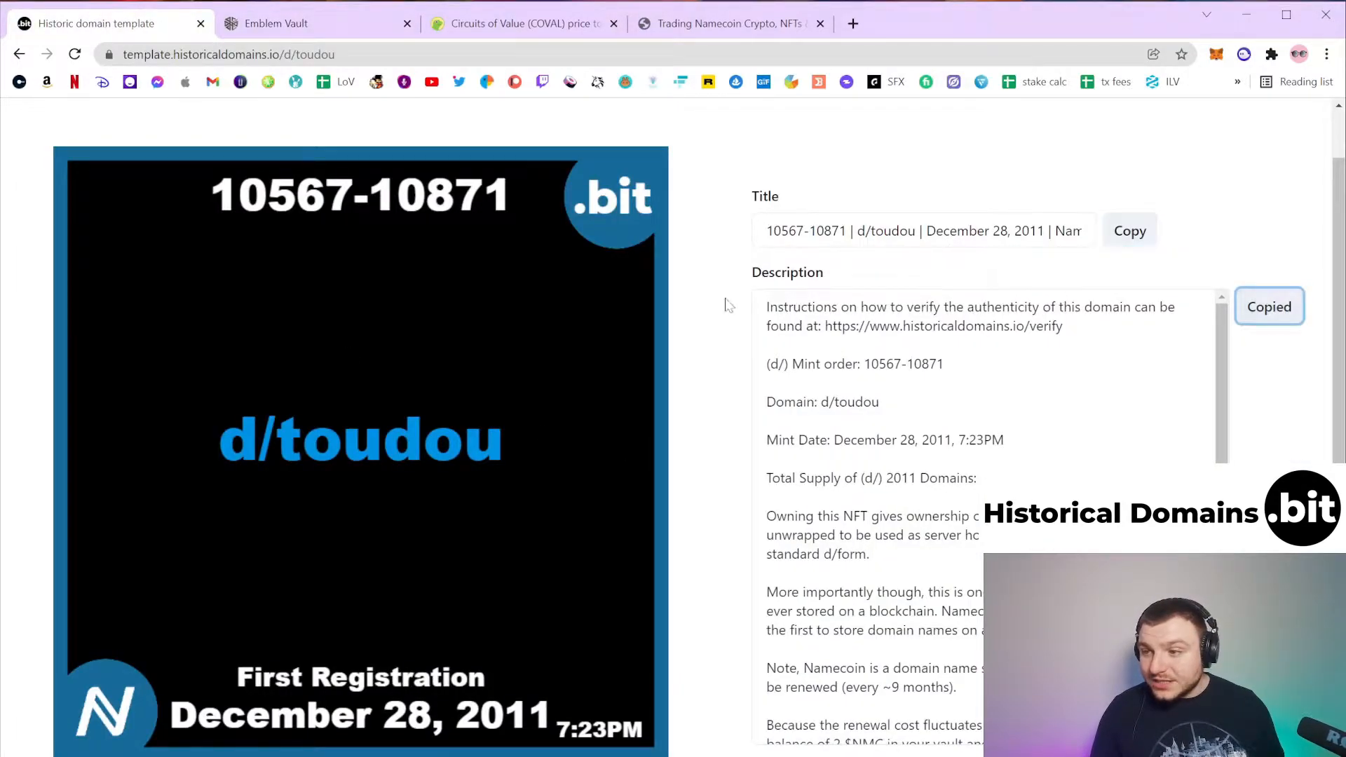
pyautogui.click(249, 27)
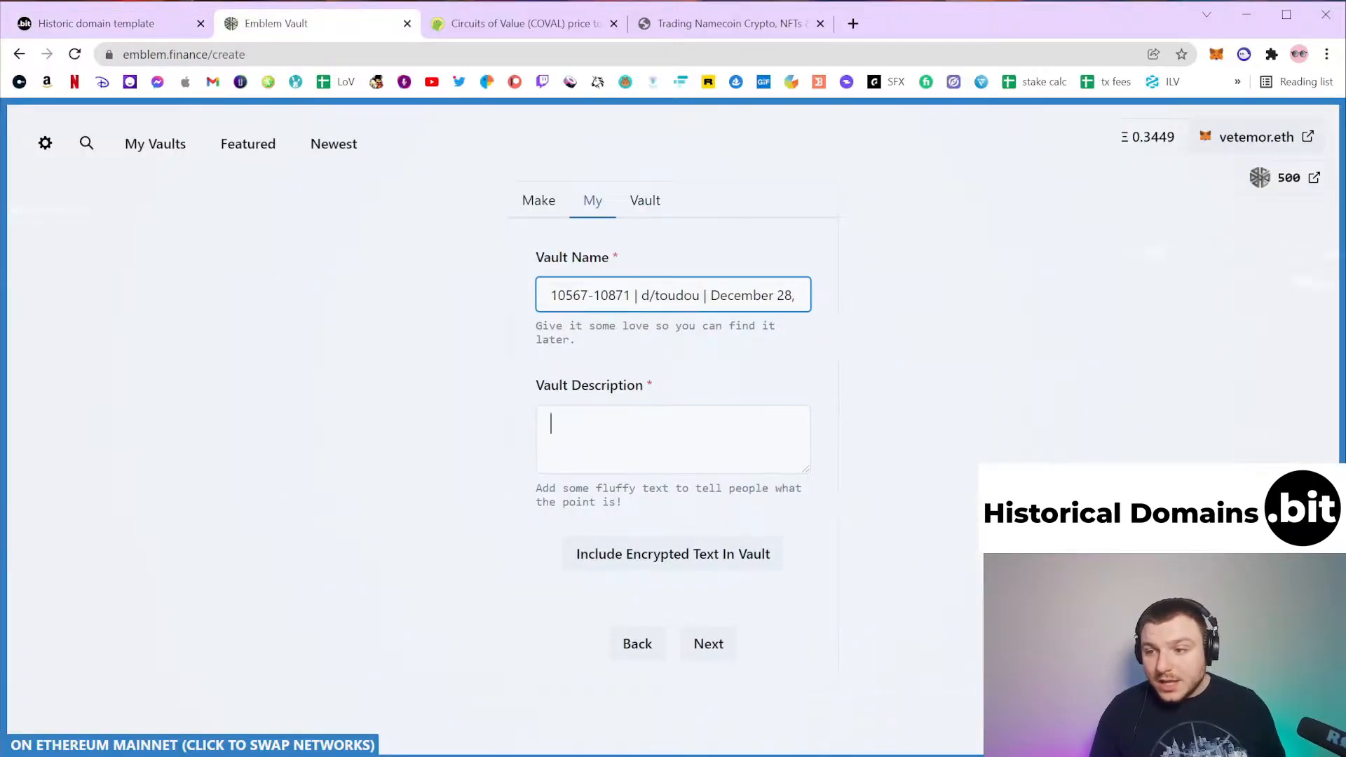
pyautogui.rightClick(685, 425)
pyautogui.click(716, 559)
pyautogui.scroll(2, 746, 449)
pyautogui.scroll(-2, 745, 449)
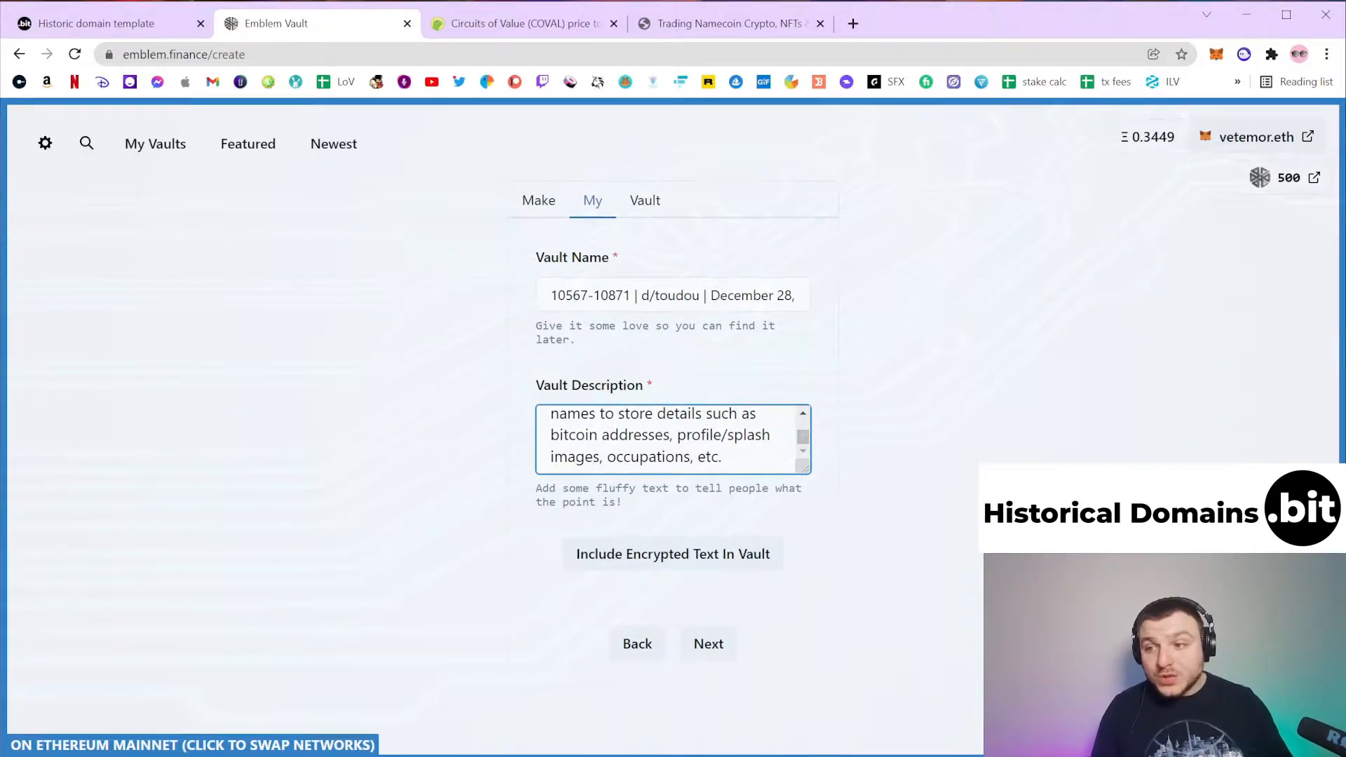
pyautogui.click(105, 23)
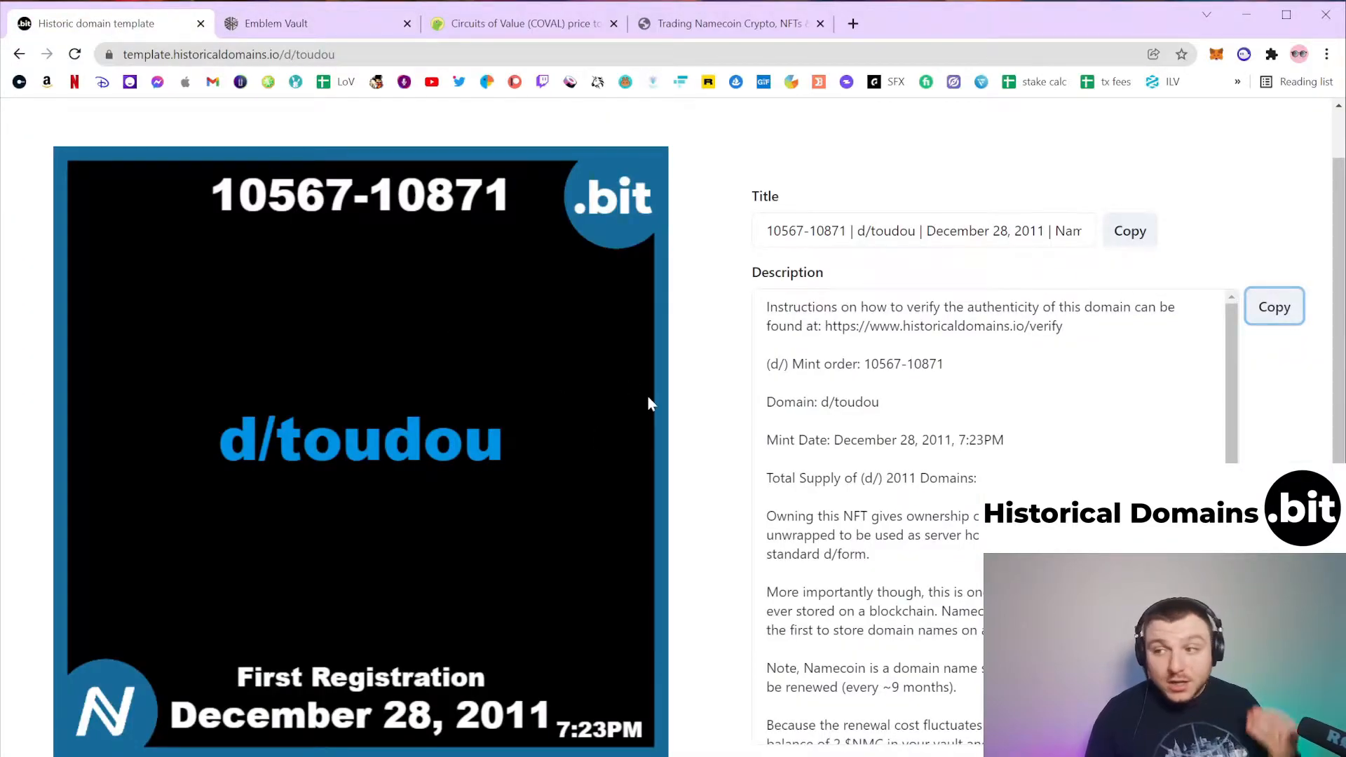
pyautogui.click(280, 23)
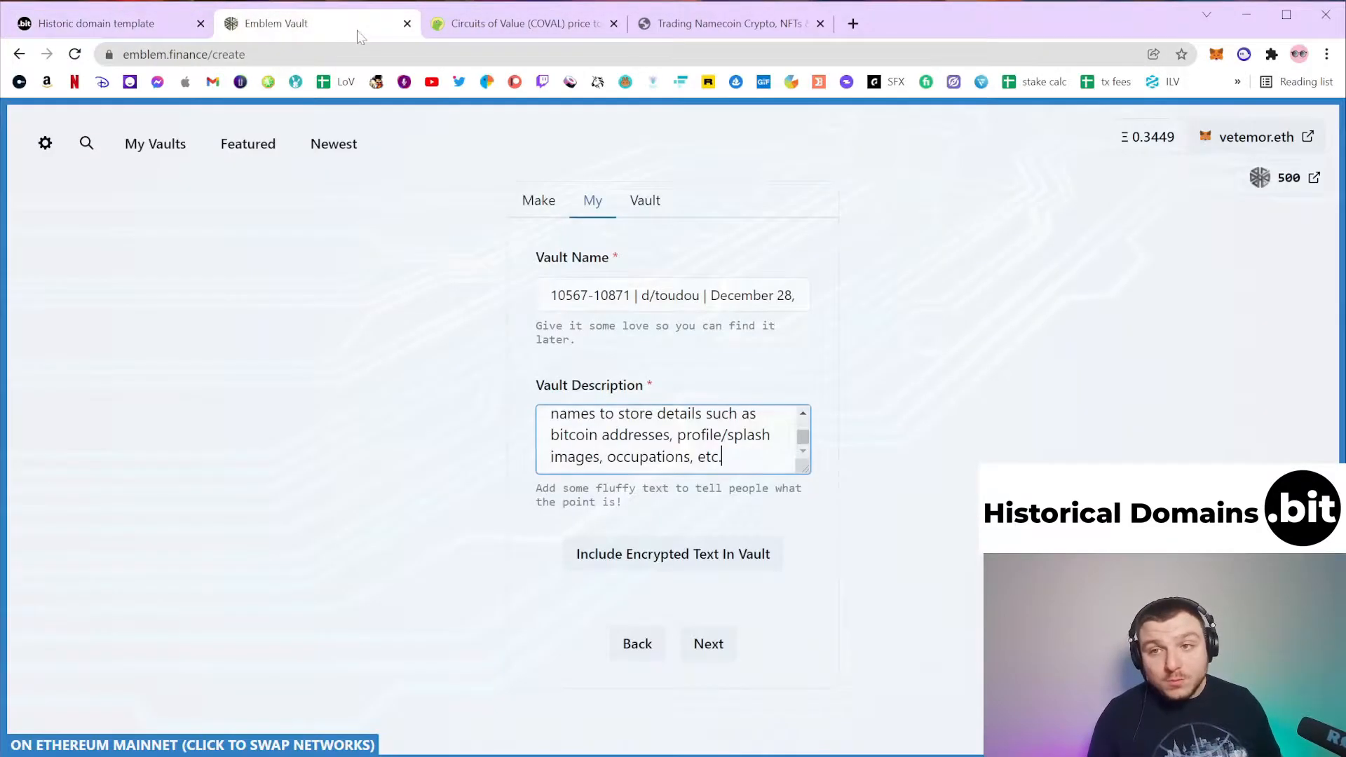
# Proceed to the vault image settings, set the display type to Image (upload) and choose toudou.png as the vault image.
pyautogui.click(709, 644)
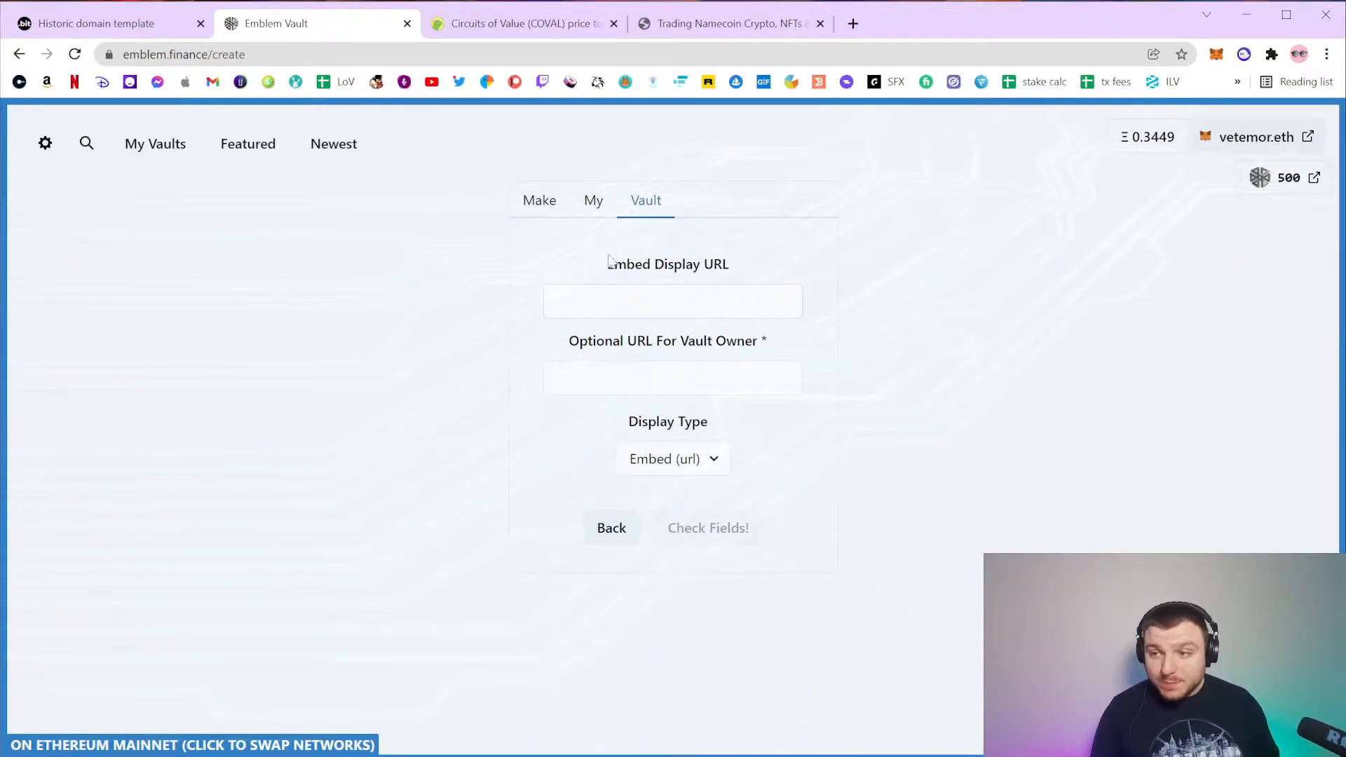
pyautogui.click(665, 469)
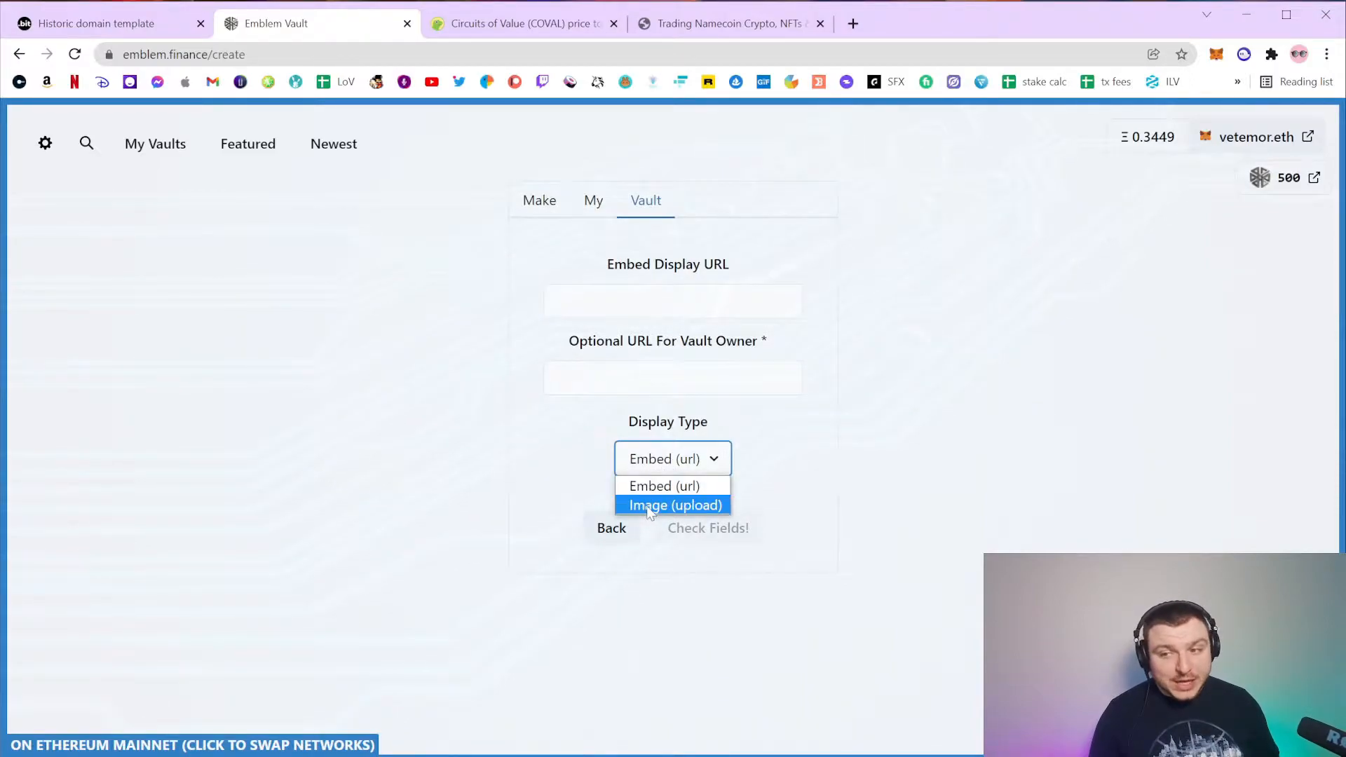
pyautogui.click(698, 511)
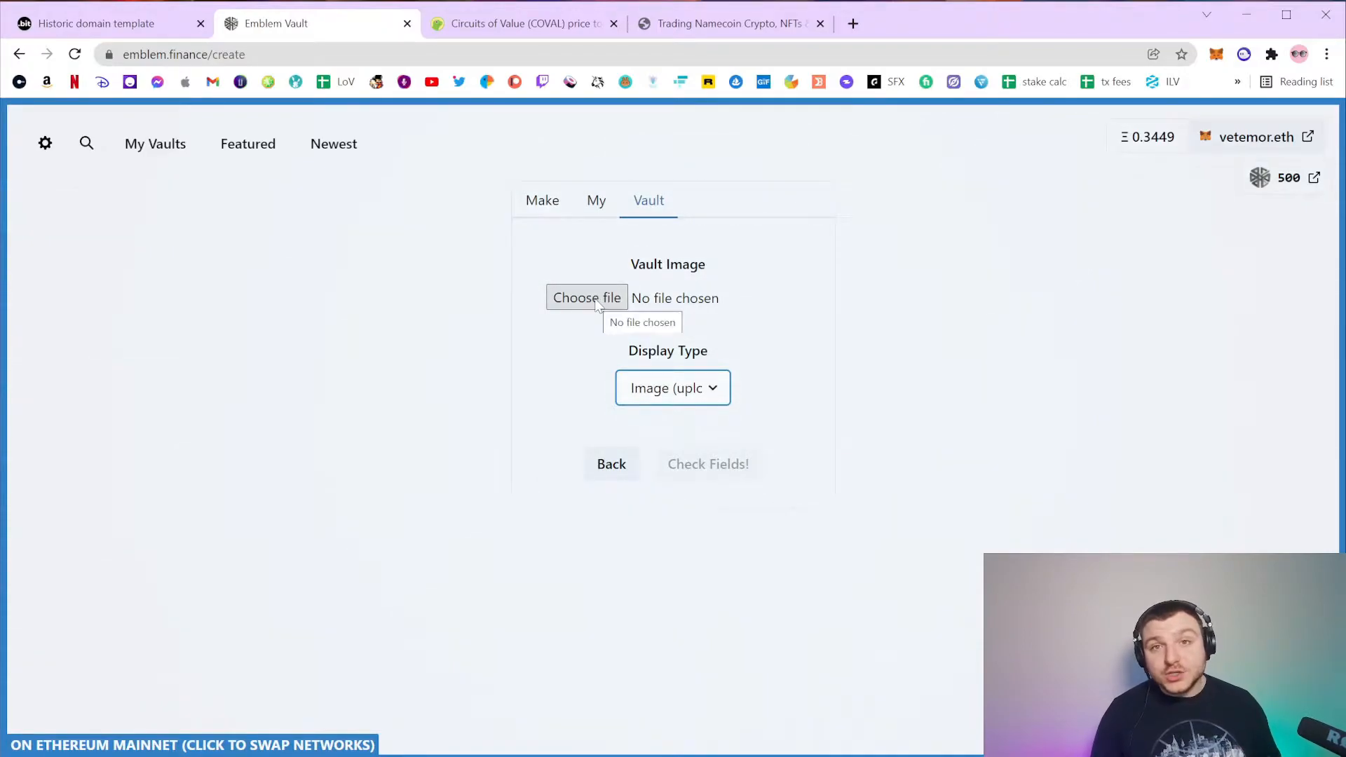
pyautogui.click(96, 25)
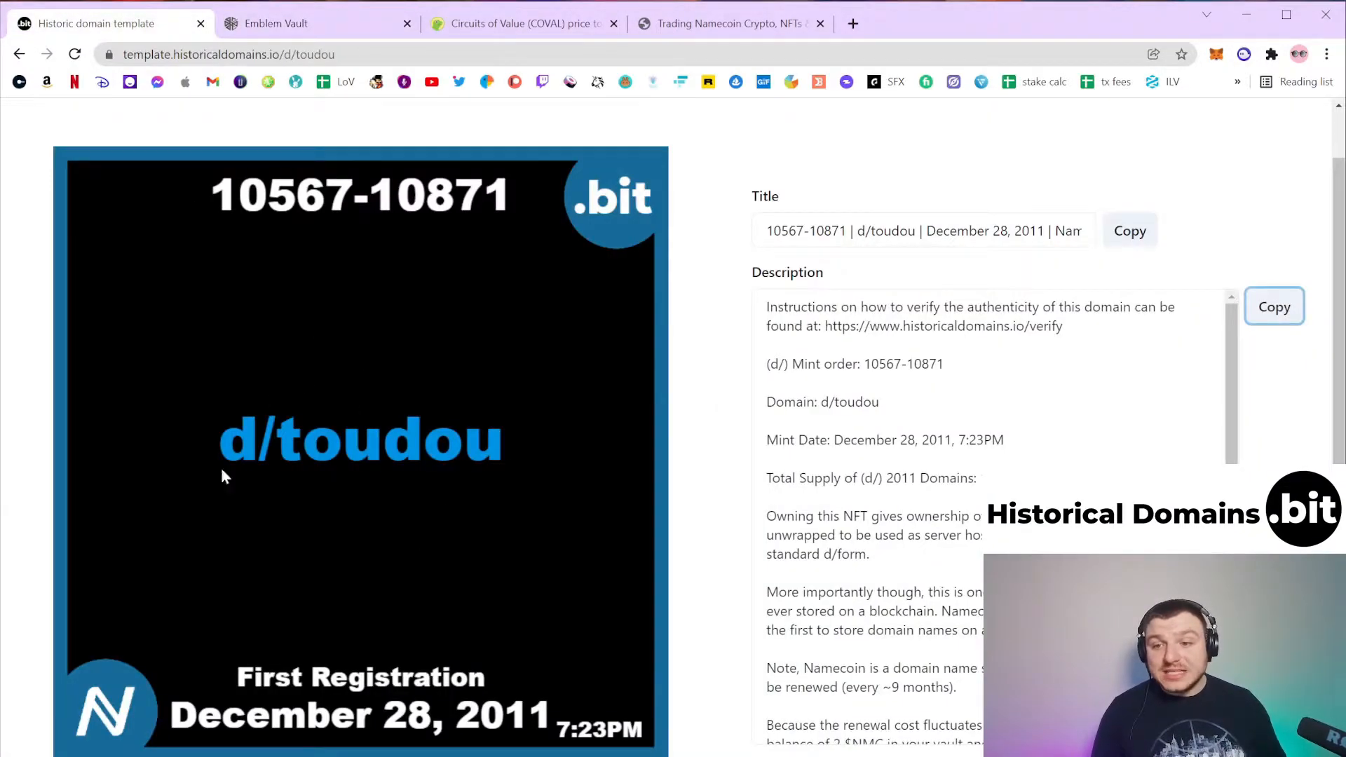
pyautogui.click(294, 23)
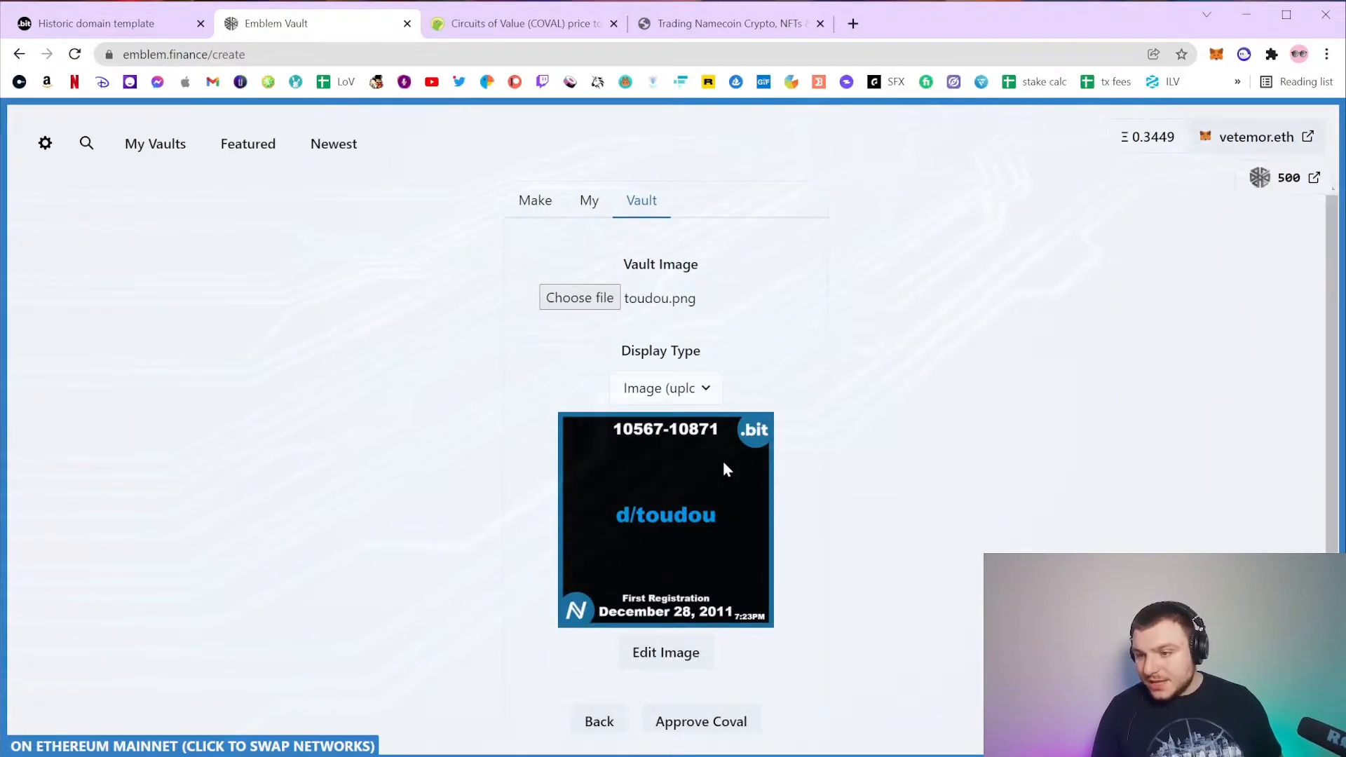
# Approve COVAL spending for emblem.finance and confirm the permission request in MetaMask.
pyautogui.click(687, 726)
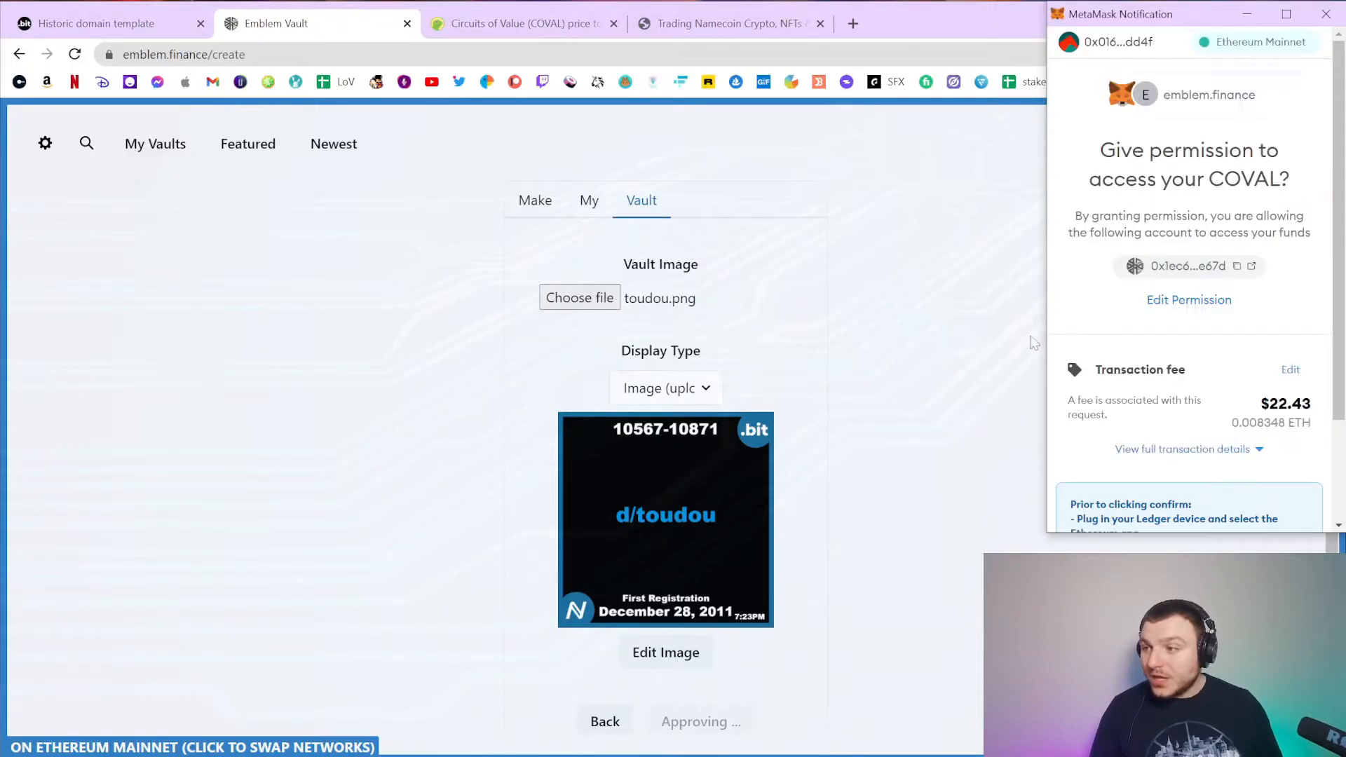
pyautogui.scroll(-3, 1148, 121)
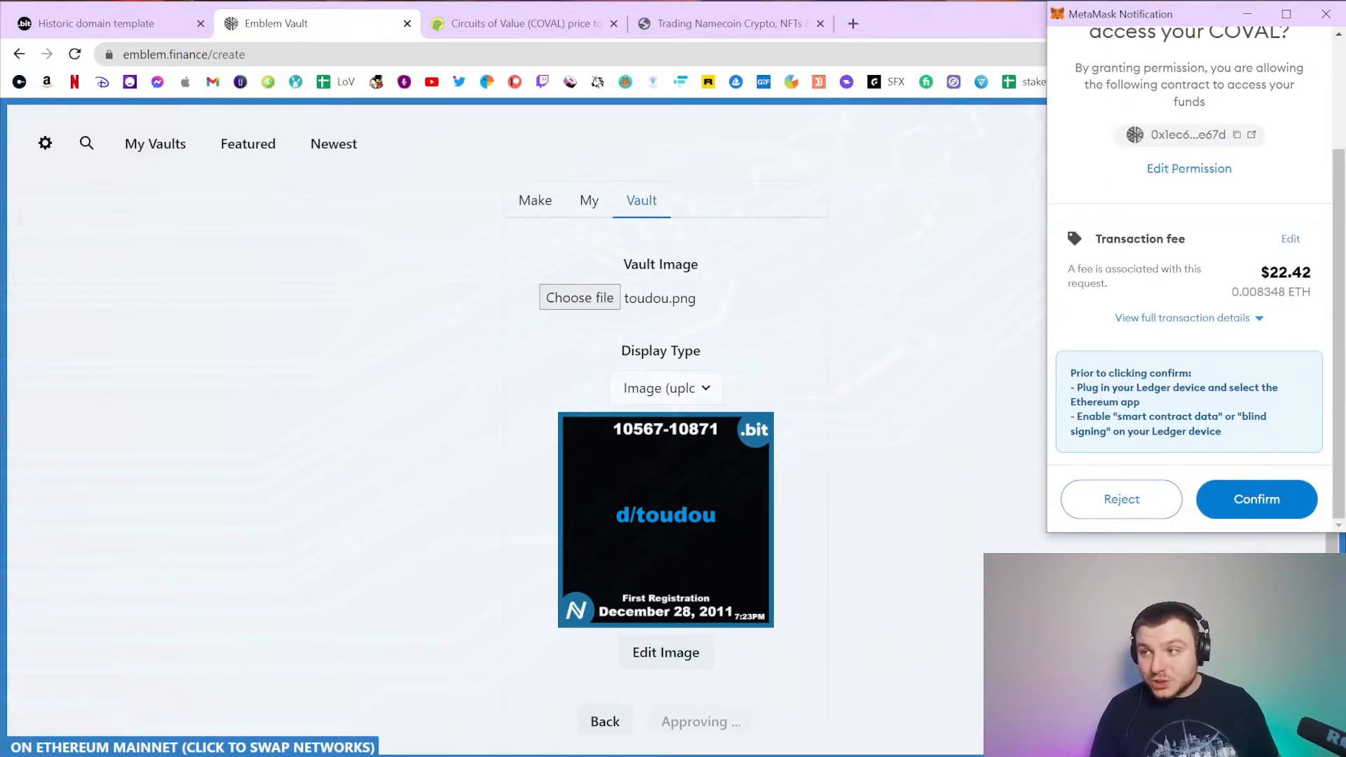
pyautogui.click(1251, 509)
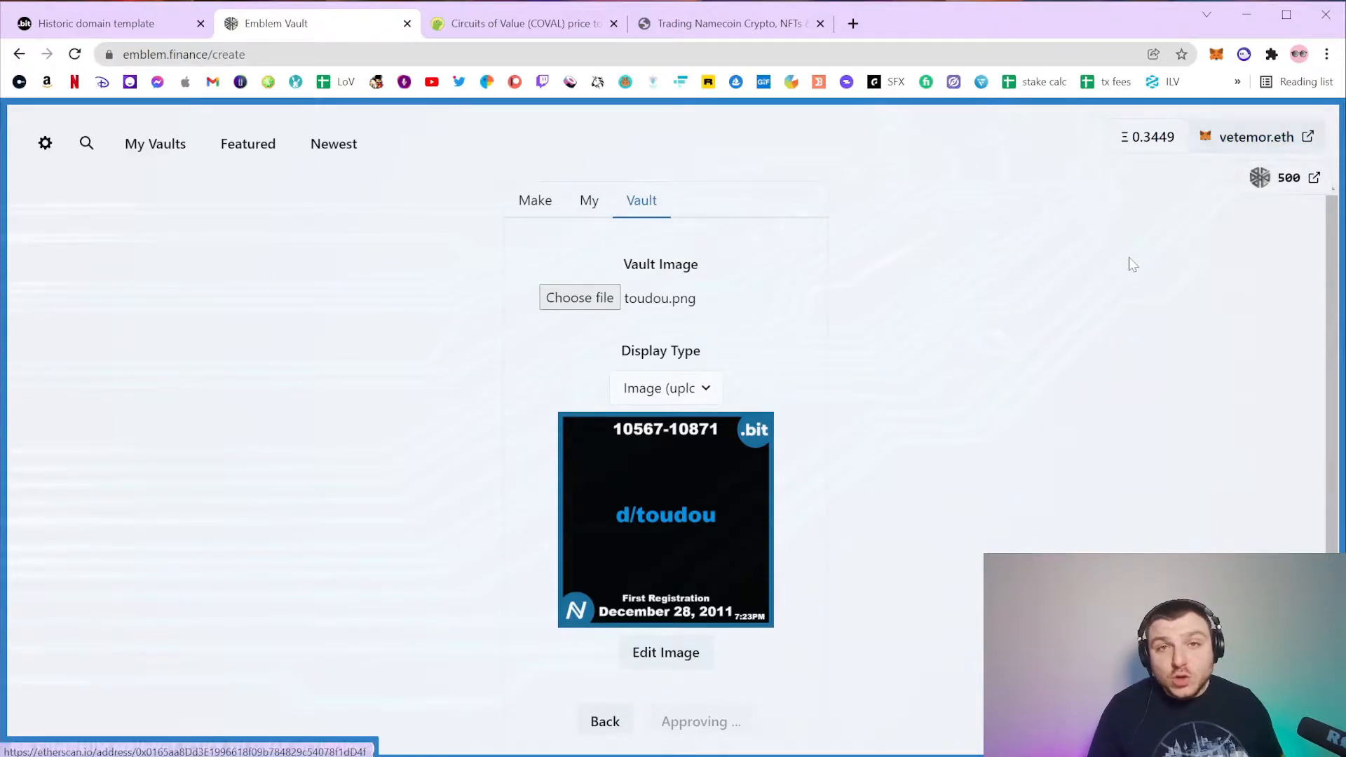
# Add the Circuits of Value (COVAL) token to MetaMask from its CoinGecko page.
pyautogui.click(569, 26)
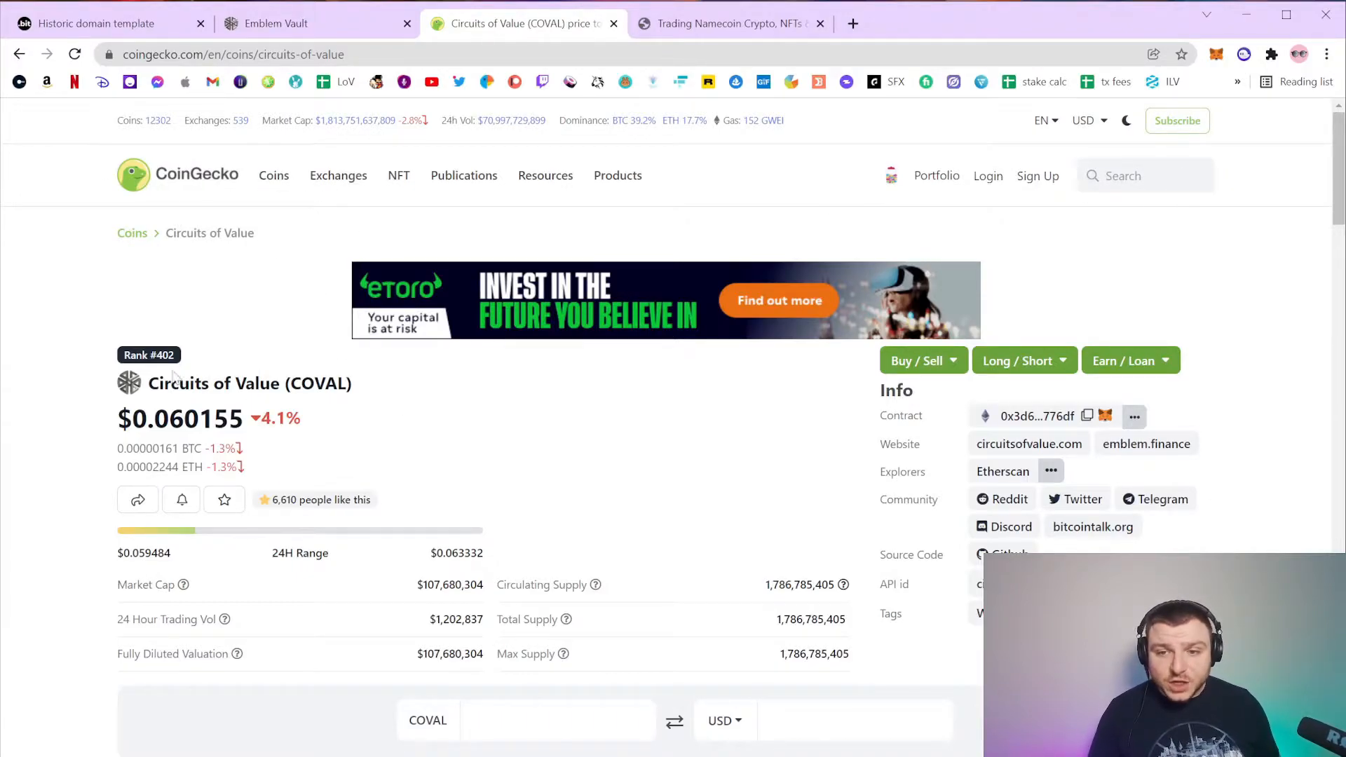
pyautogui.moveTo(149, 384); pyautogui.dragTo(286, 383)
pyautogui.click(403, 409)
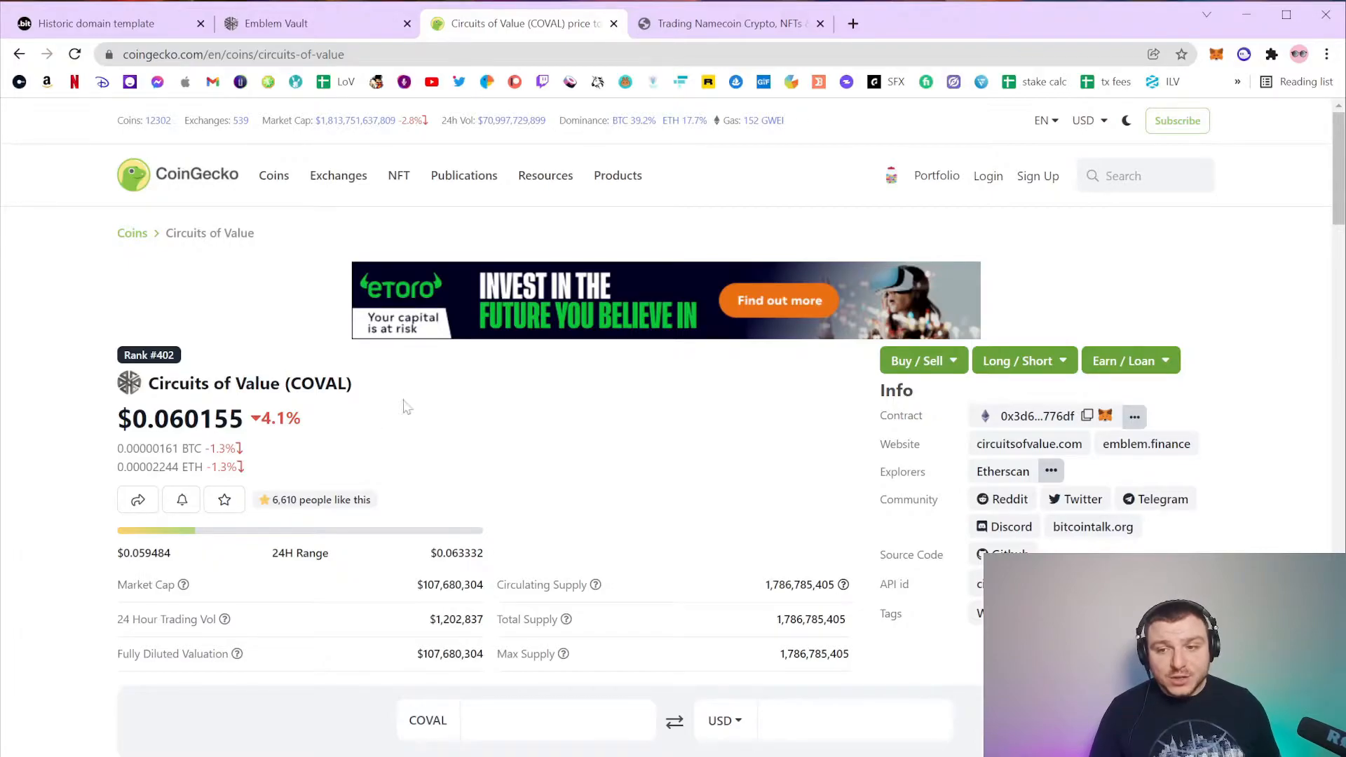
pyautogui.click(1106, 417)
pyautogui.click(1265, 494)
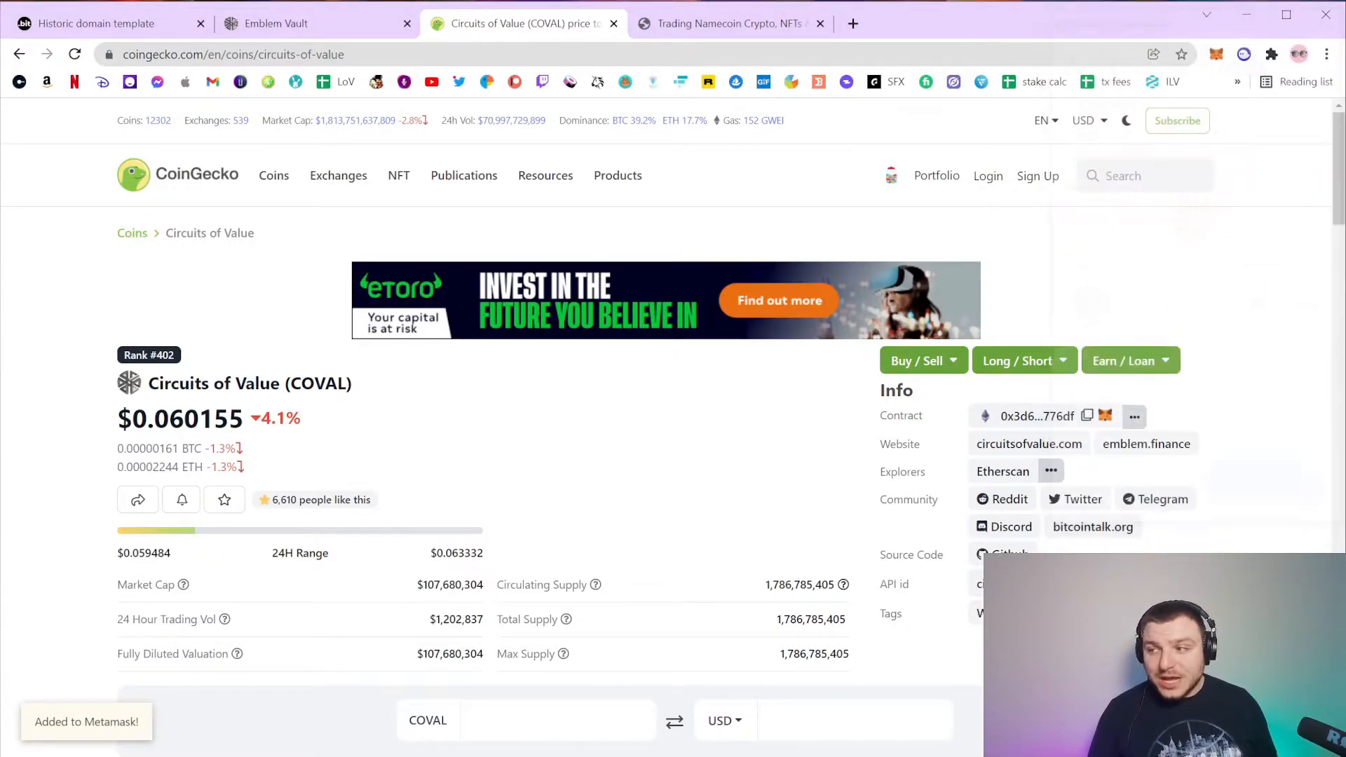
# Return to Emblem Vault and check the MetaMask wallet's activity queue and assets for the COVAL approval and token.
pyautogui.click(316, 23)
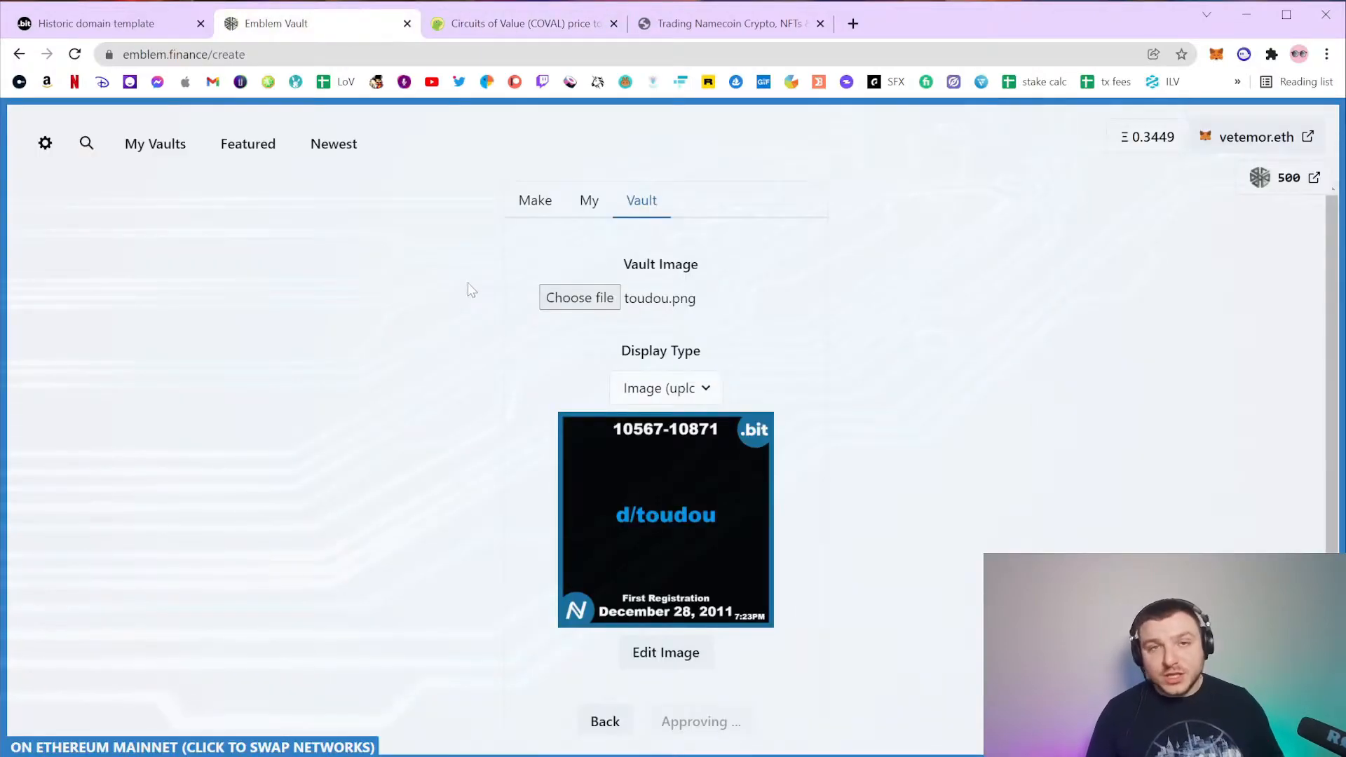
pyautogui.click(1217, 54)
pyautogui.scroll(-7, 1107, 476)
pyautogui.scroll(7, 1045, 451)
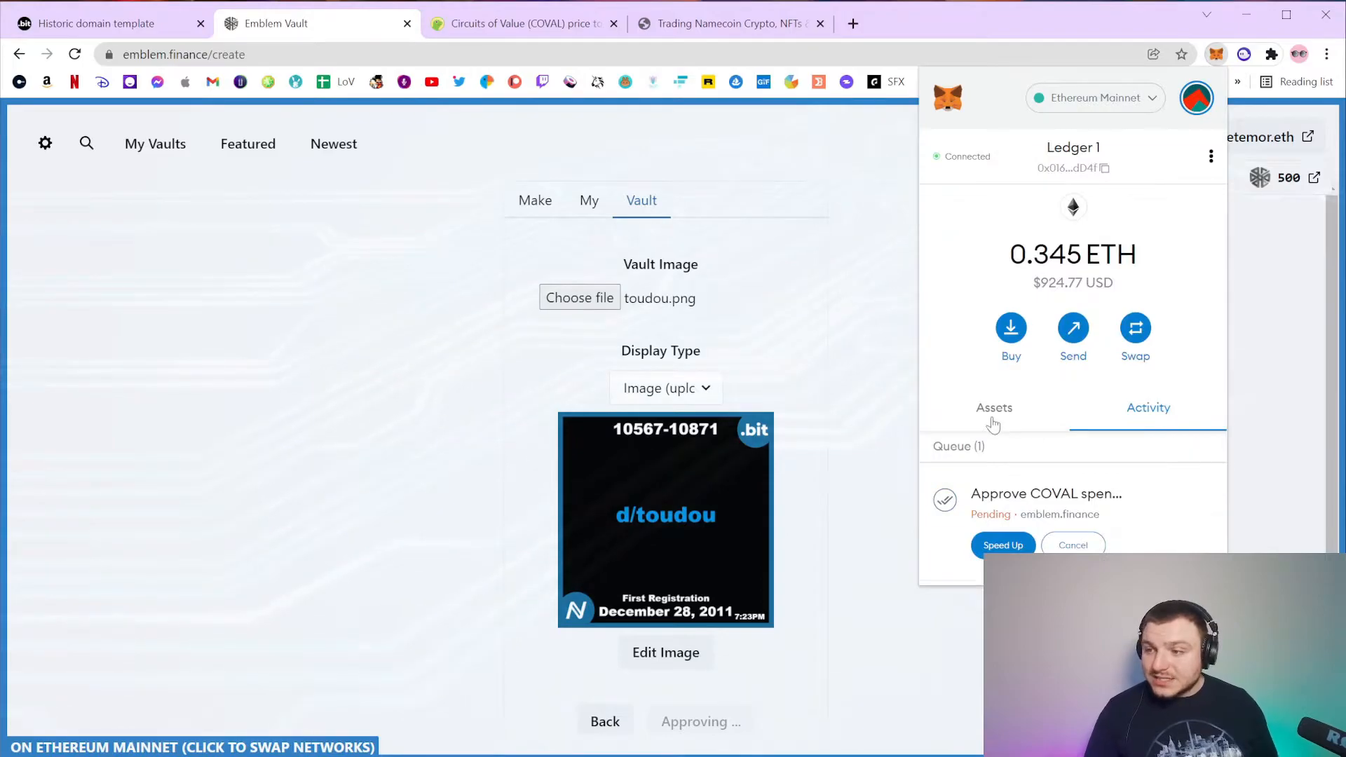
pyautogui.click(992, 420)
pyautogui.scroll(-3, 1010, 456)
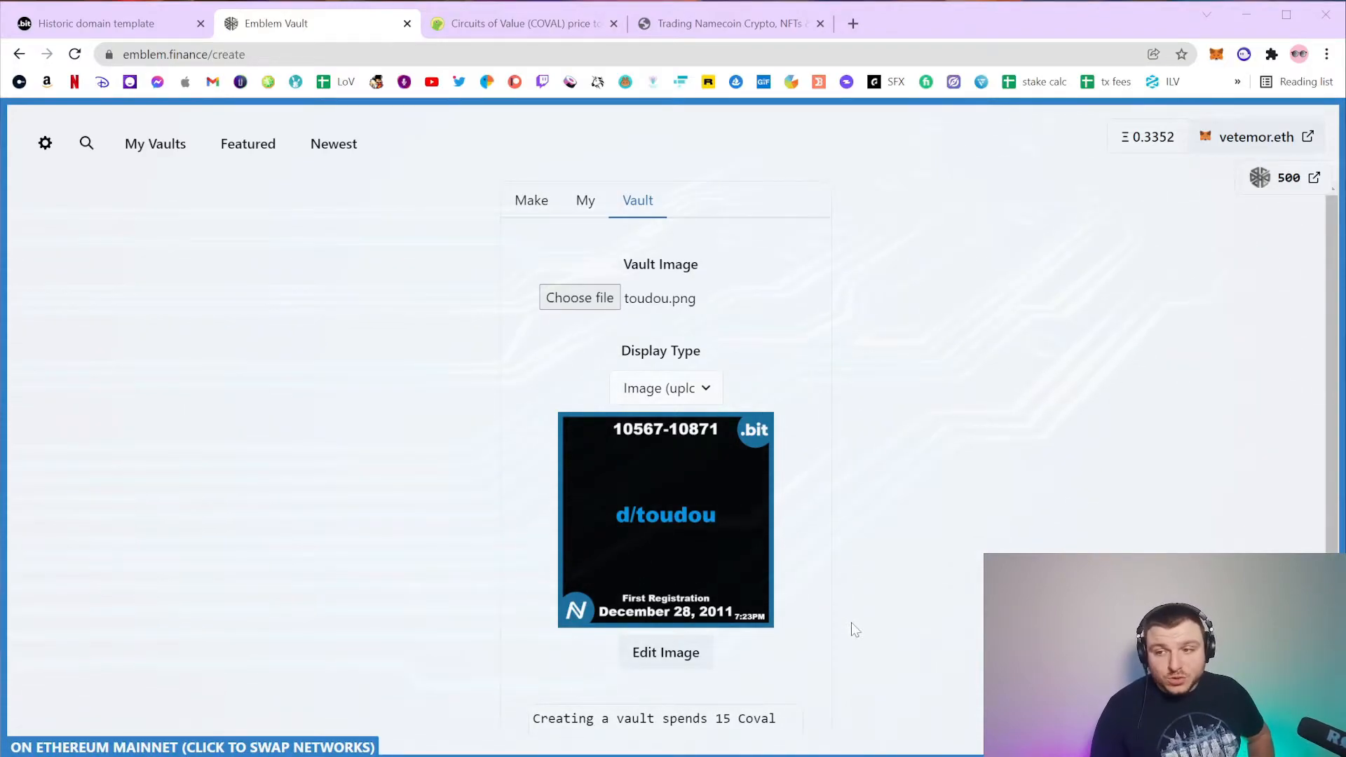
# Create the d/toudou vault for 15 Coval, confirm the contract transaction in MetaMask and look over the new vault's page.
pyautogui.scroll(-2, 889, 634)
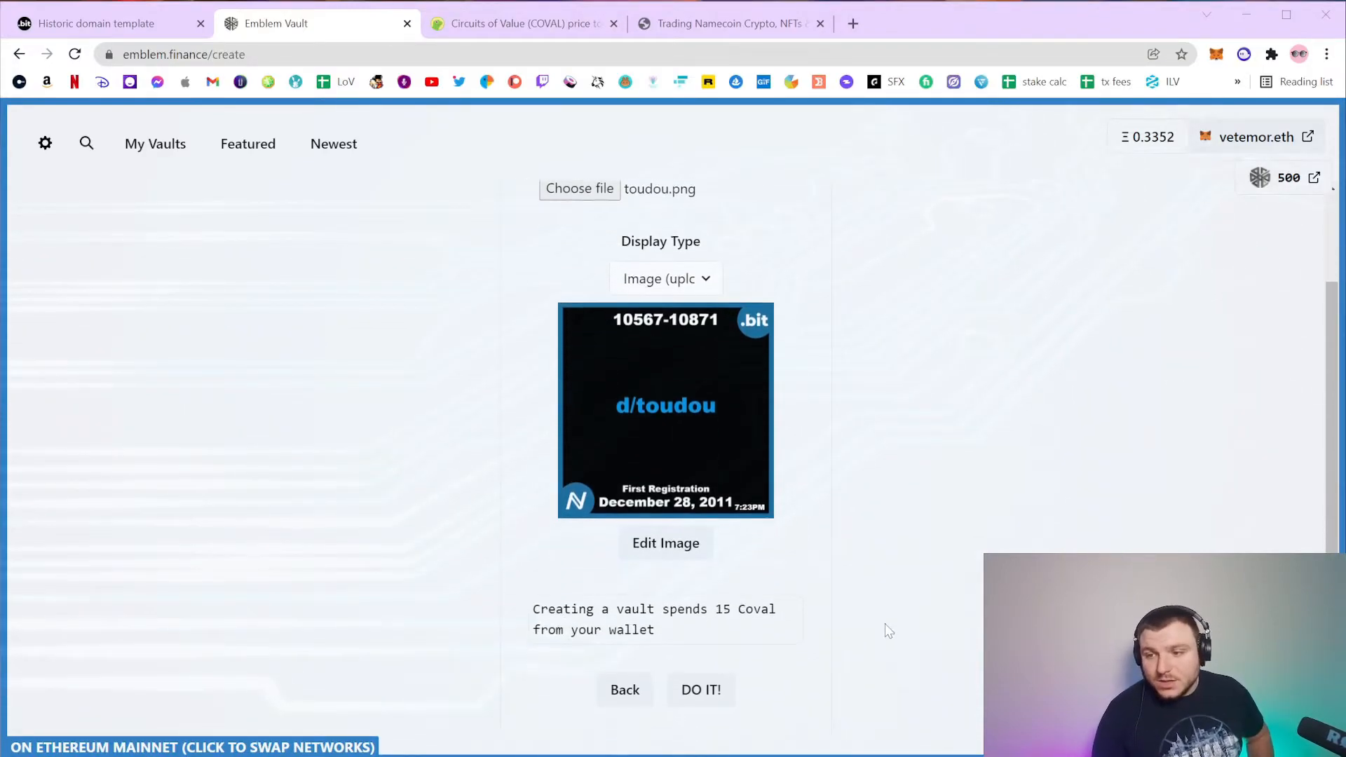
pyautogui.click(701, 690)
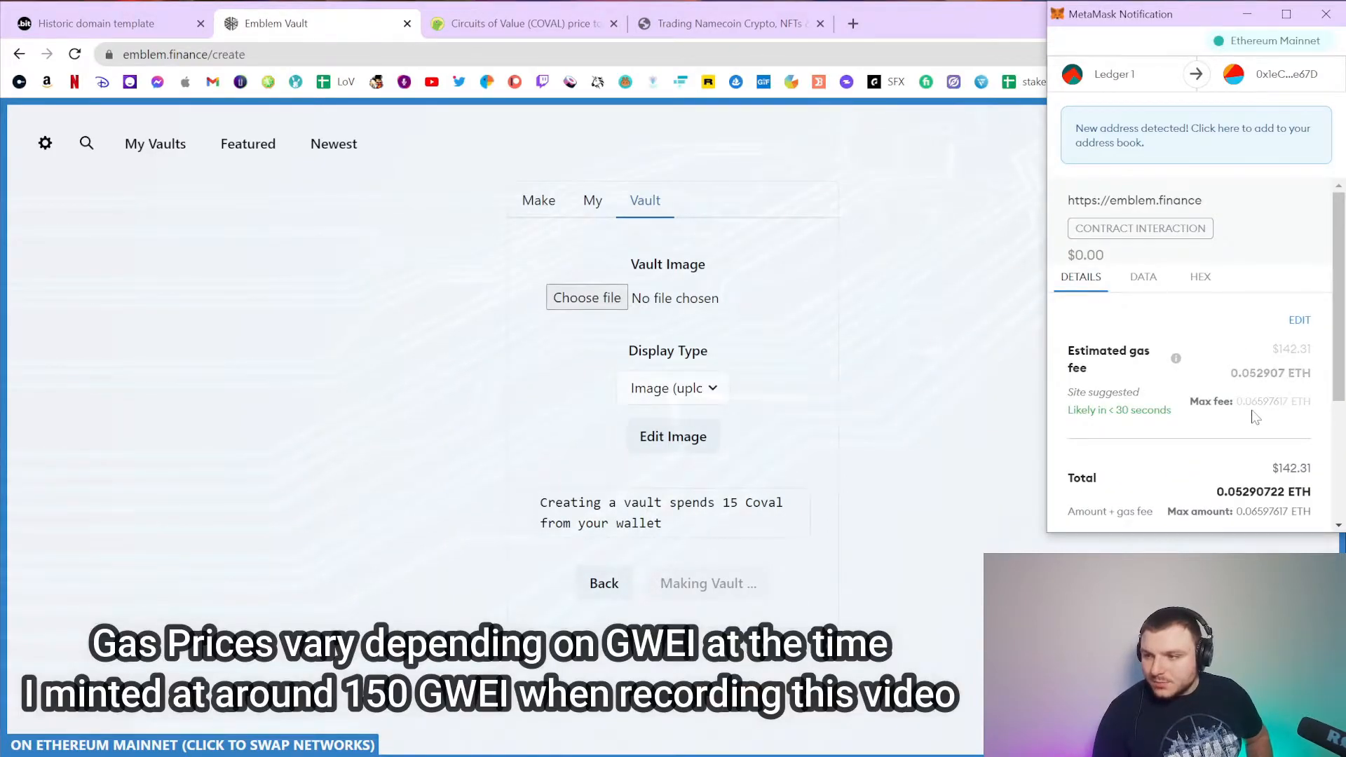
pyautogui.scroll(-2, 1218, 424)
pyautogui.moveTo(1231, 293); pyautogui.dragTo(1264, 287)
pyautogui.click(1266, 400)
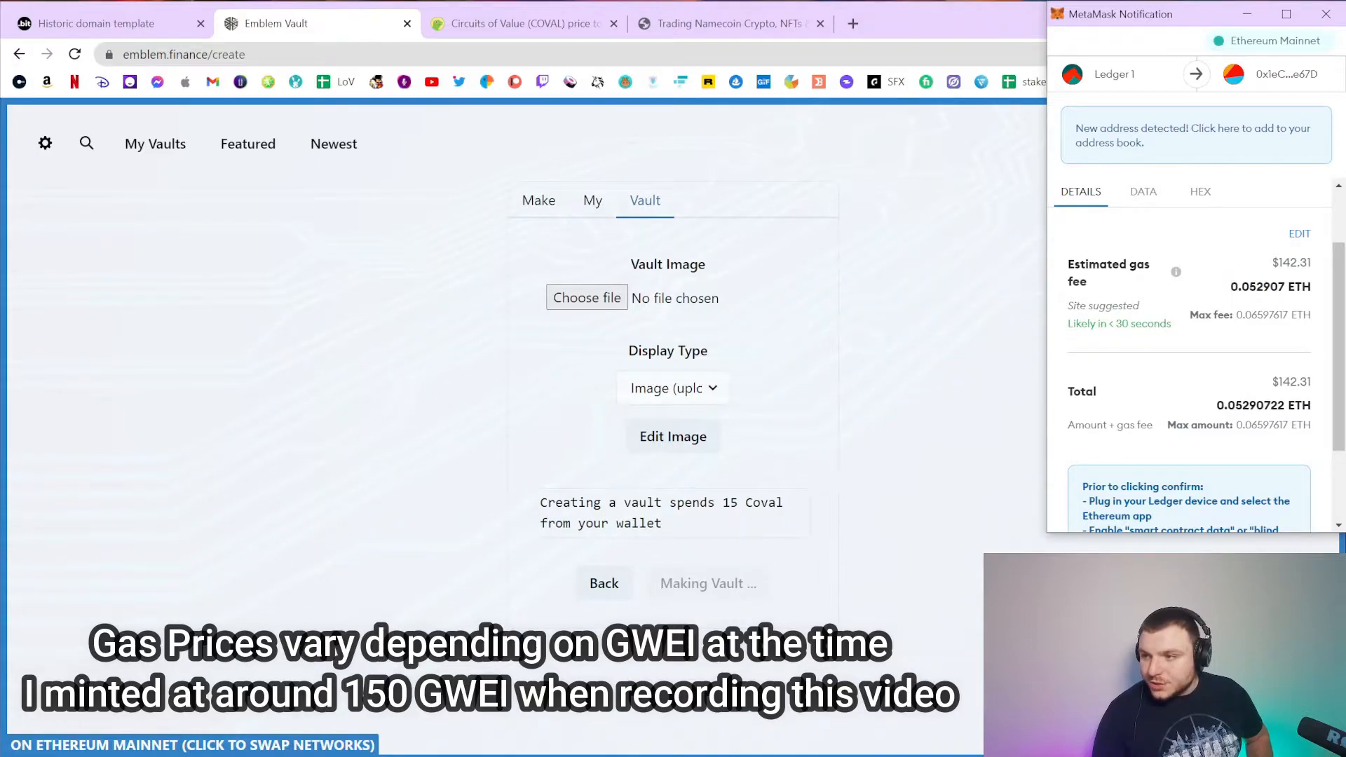
pyautogui.scroll(-3, 1267, 421)
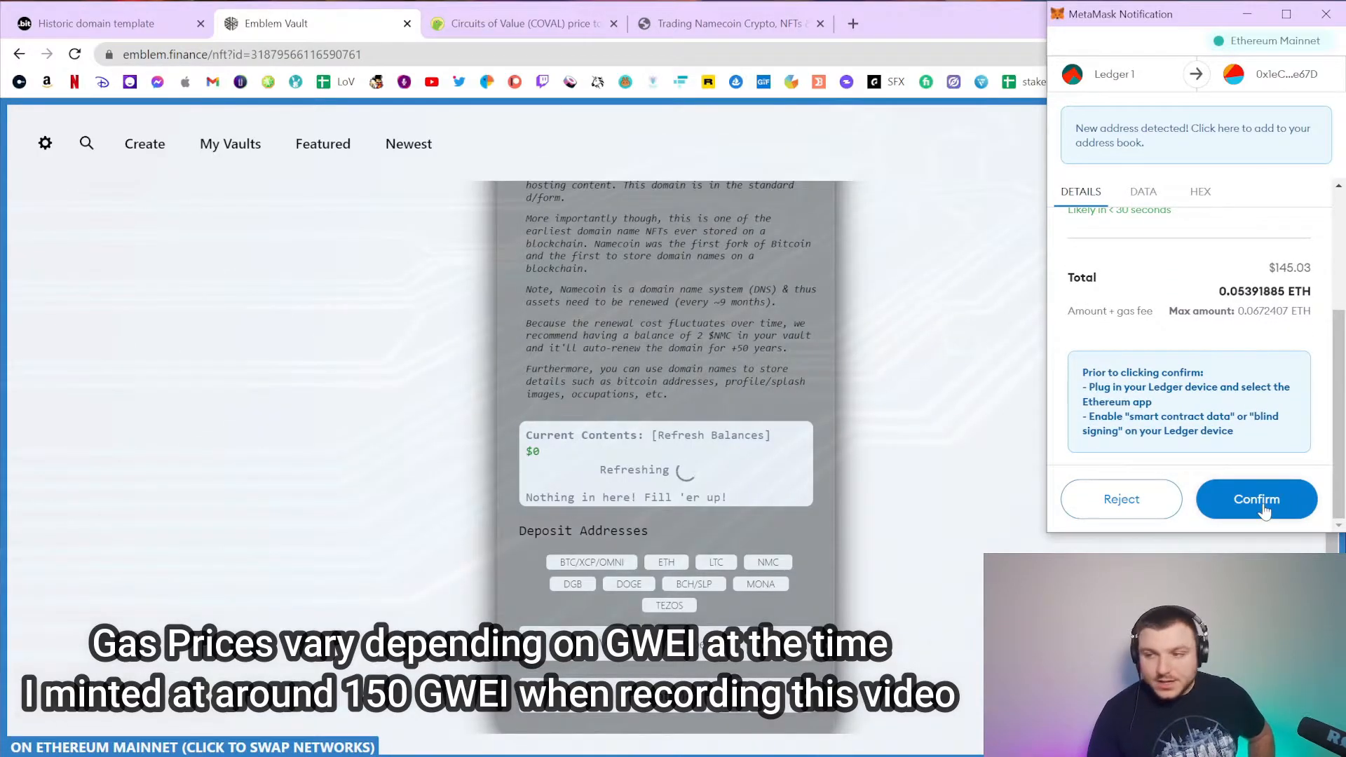
pyautogui.click(1297, 499)
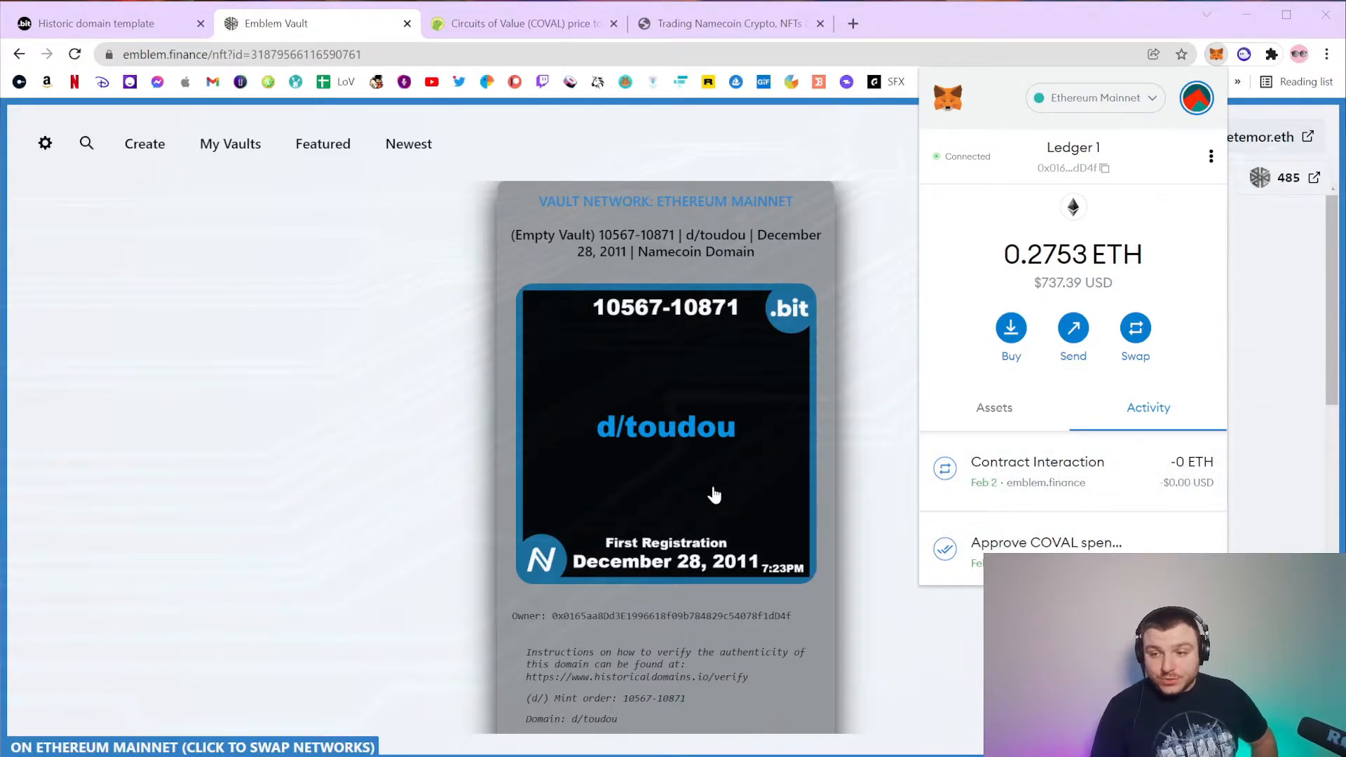
pyautogui.scroll(-10, 701, 487)
pyautogui.scroll(10, 716, 493)
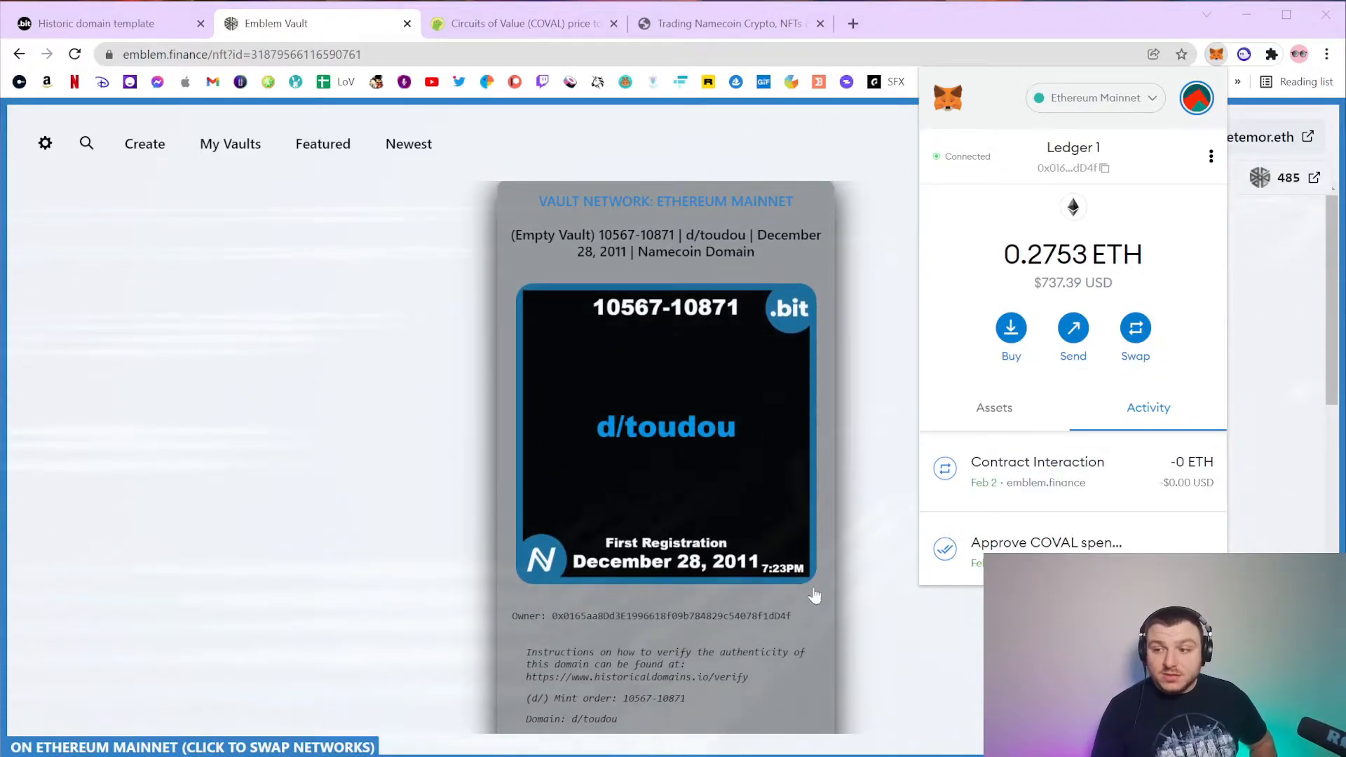
# Open the d/toudou vault's NMC deposit address and copy it.
pyautogui.scroll(-8, 652, 509)
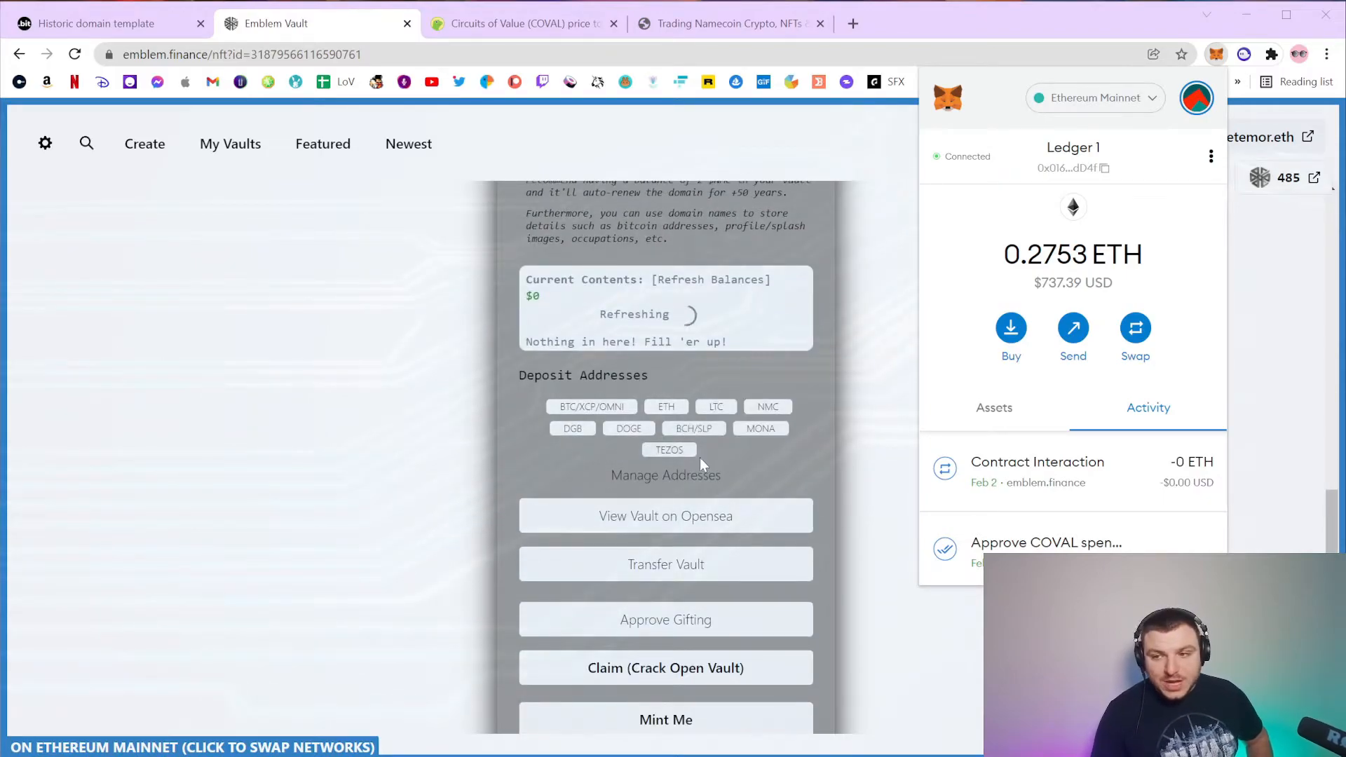
pyautogui.moveTo(535, 376); pyautogui.dragTo(613, 382)
pyautogui.click(619, 385)
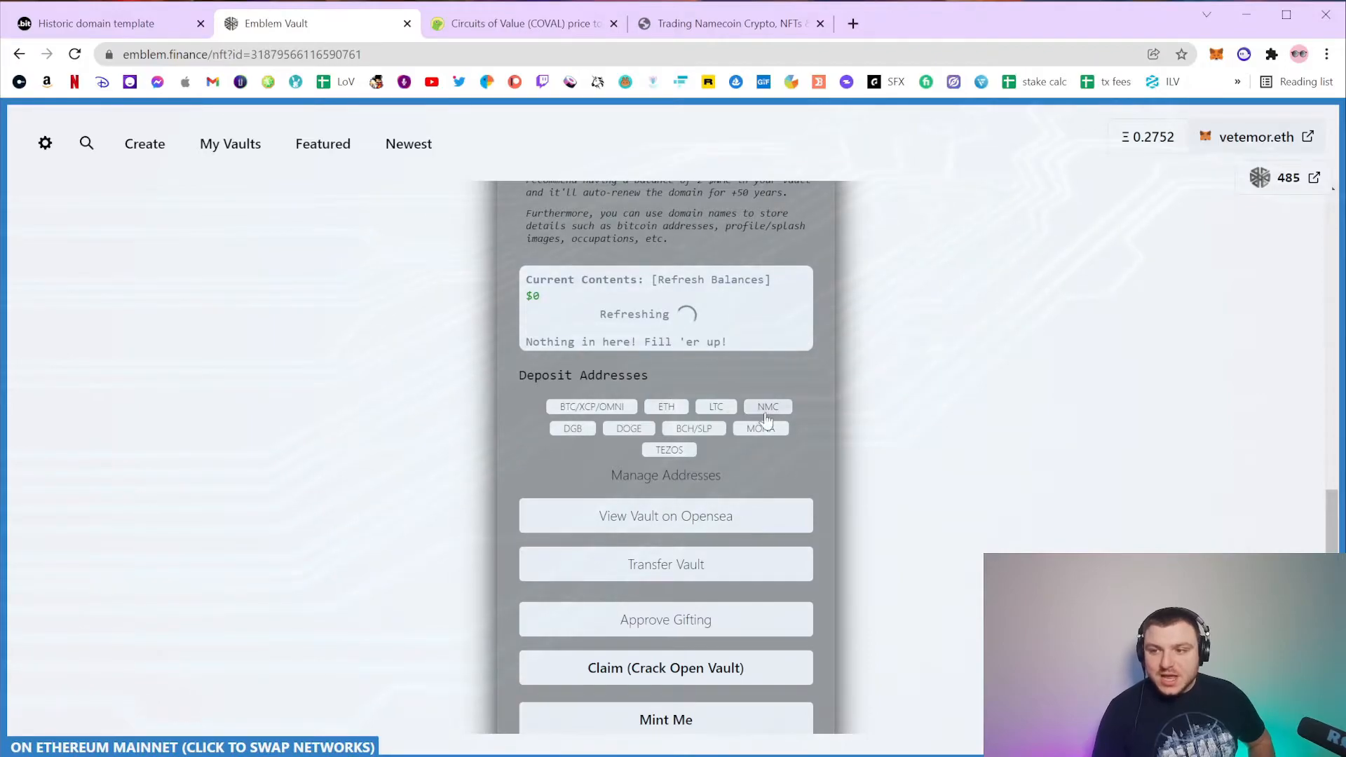
pyautogui.click(767, 412)
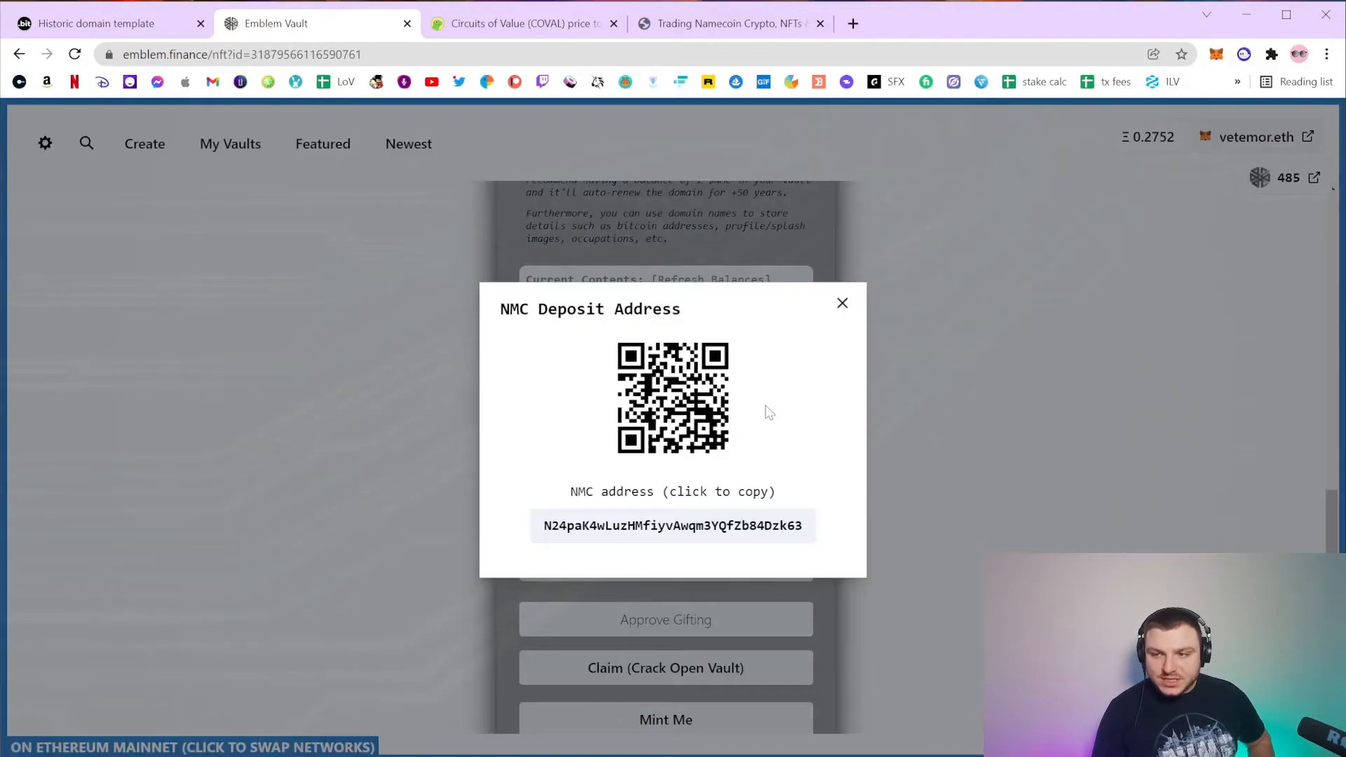
pyautogui.click(757, 537)
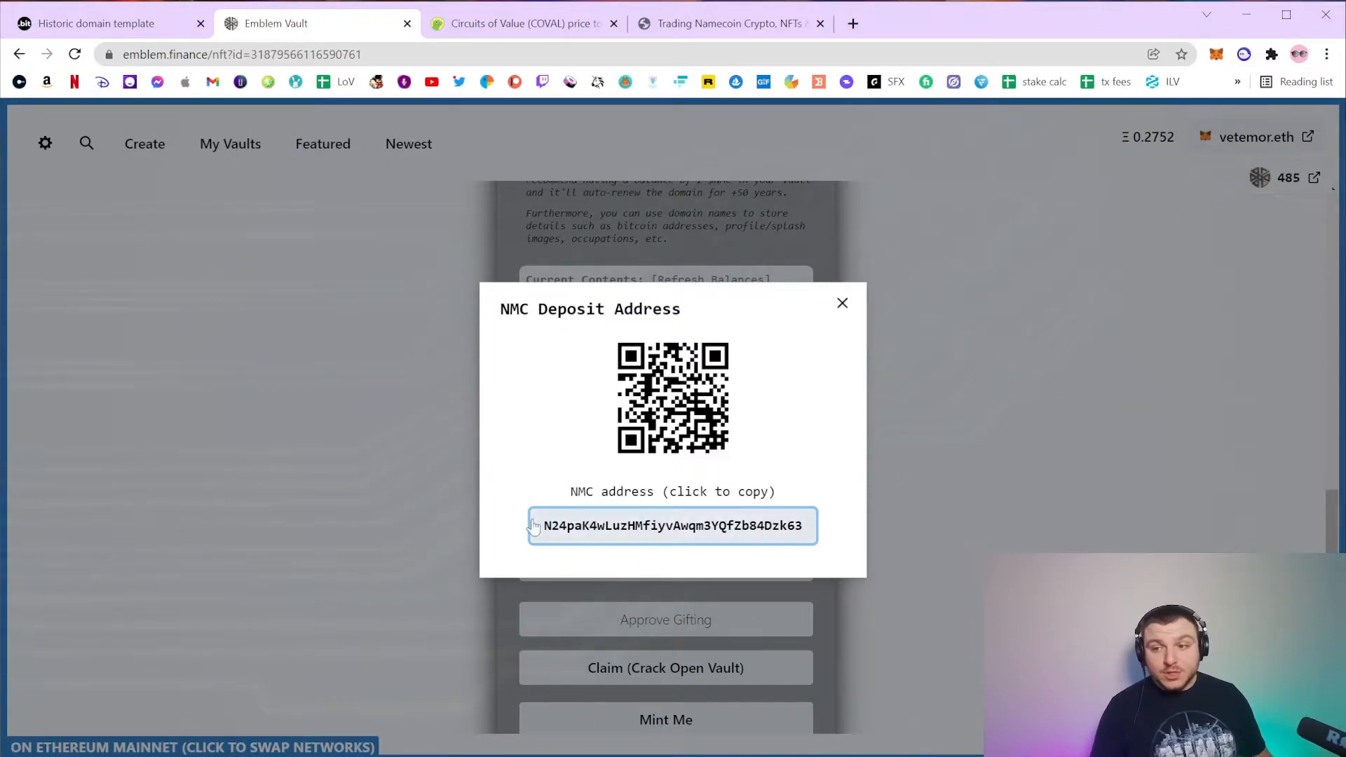
pyautogui.click(703, 533)
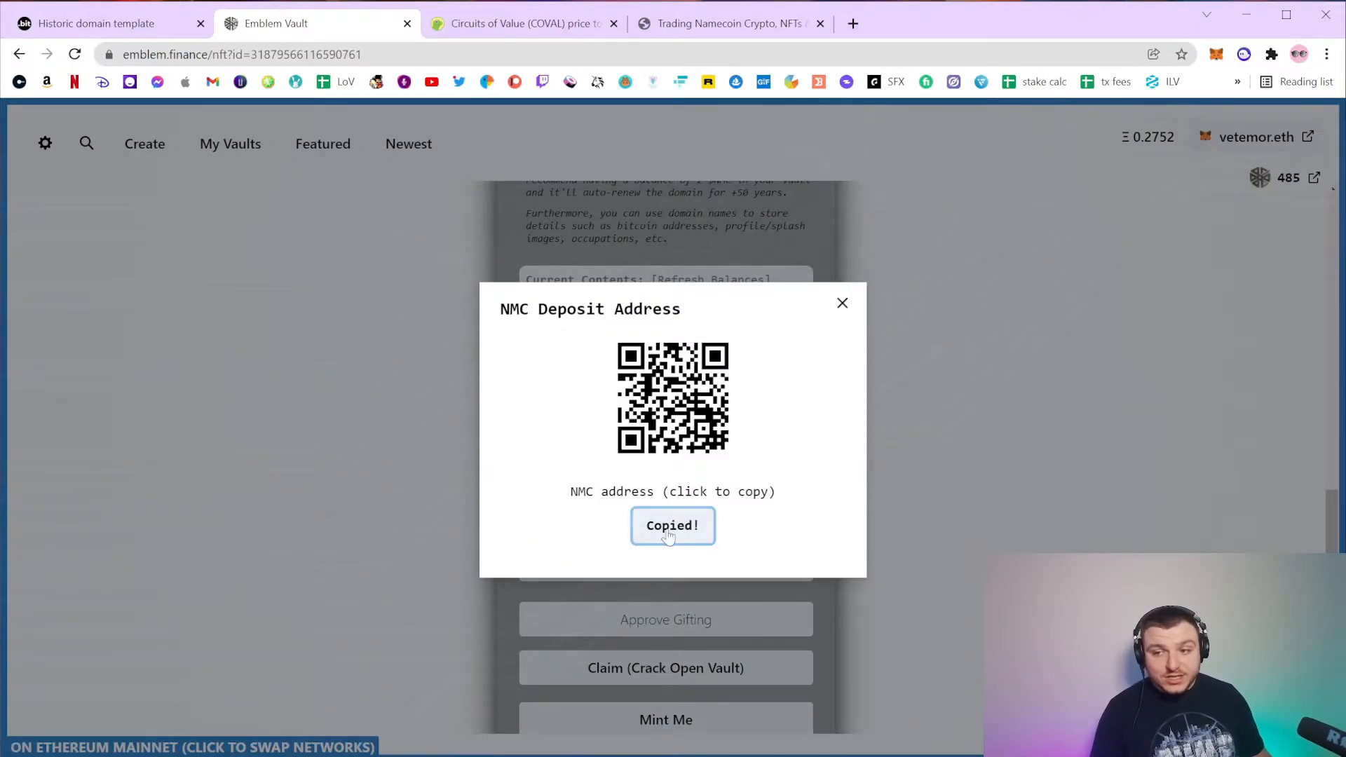
# Switch to Electrum-NMC and reconfigure toudou.bit to transfer it to the copied vault deposit address, leaving its data empty.
pyautogui.moveTo(351, 756); pyautogui.dragTo(334, 306)
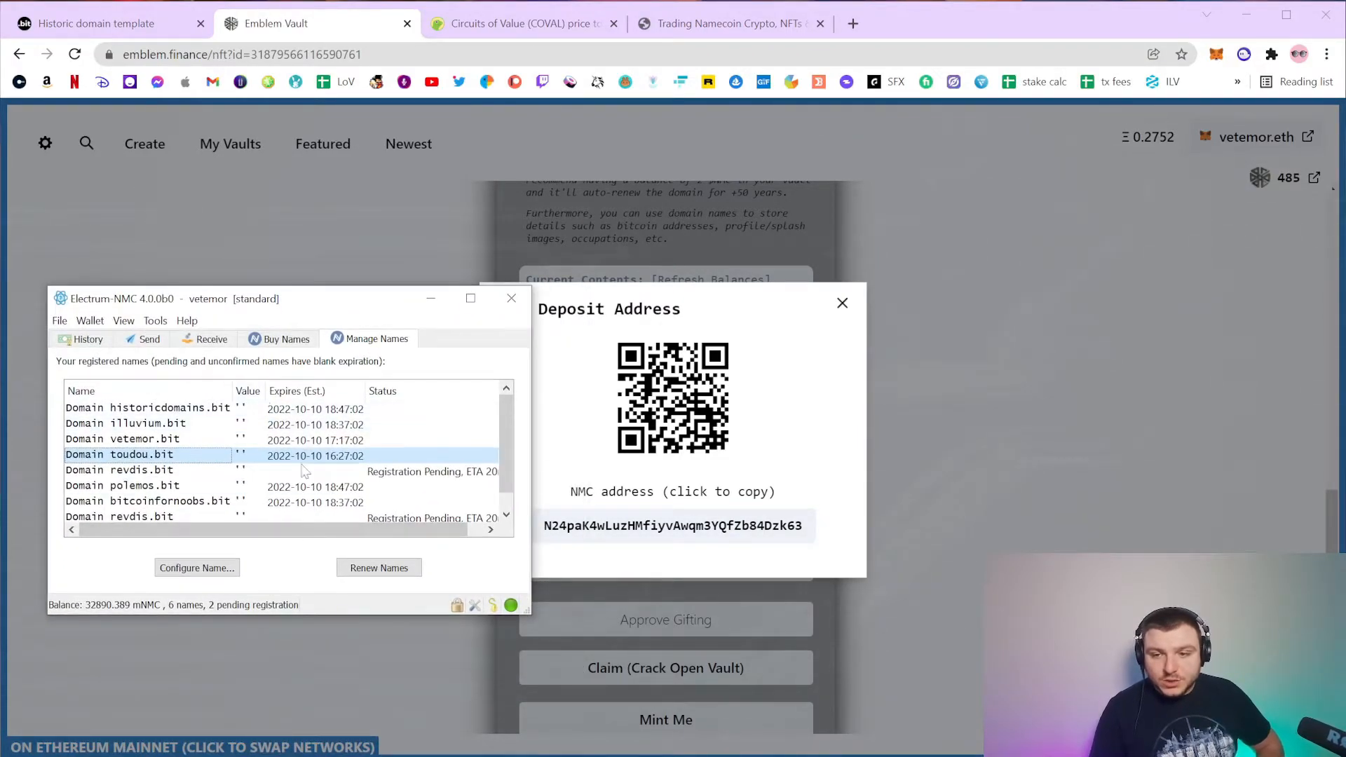
pyautogui.rightClick(173, 459)
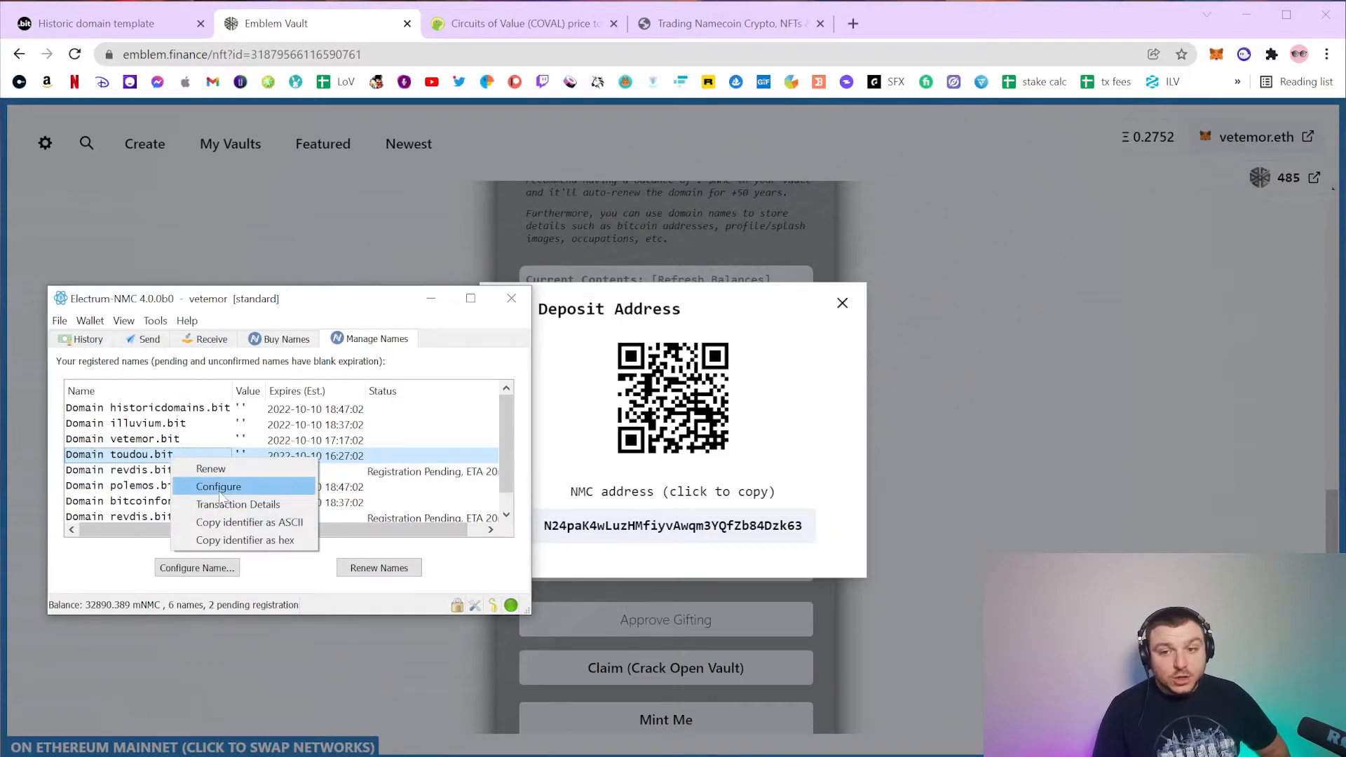
pyautogui.click(219, 488)
pyautogui.moveTo(226, 510); pyautogui.dragTo(260, 399)
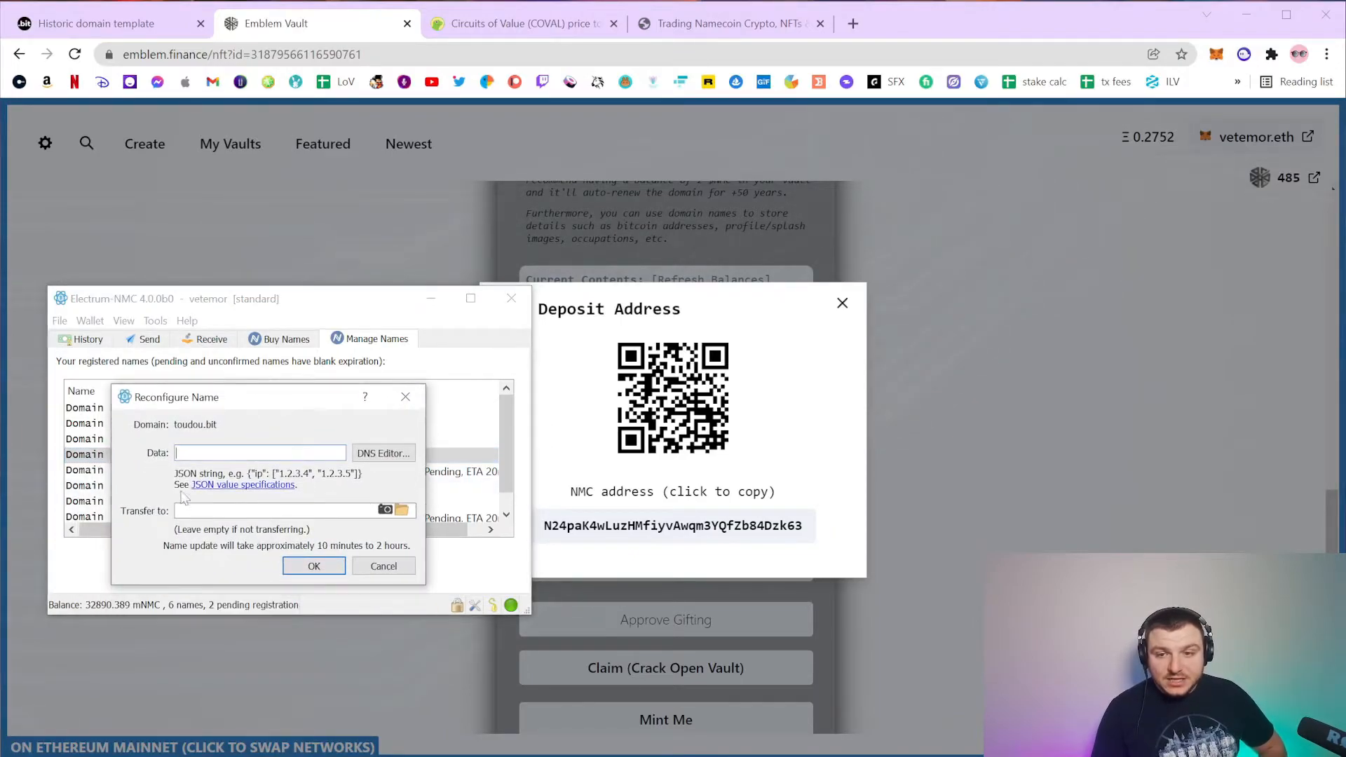
pyautogui.rightClick(216, 517)
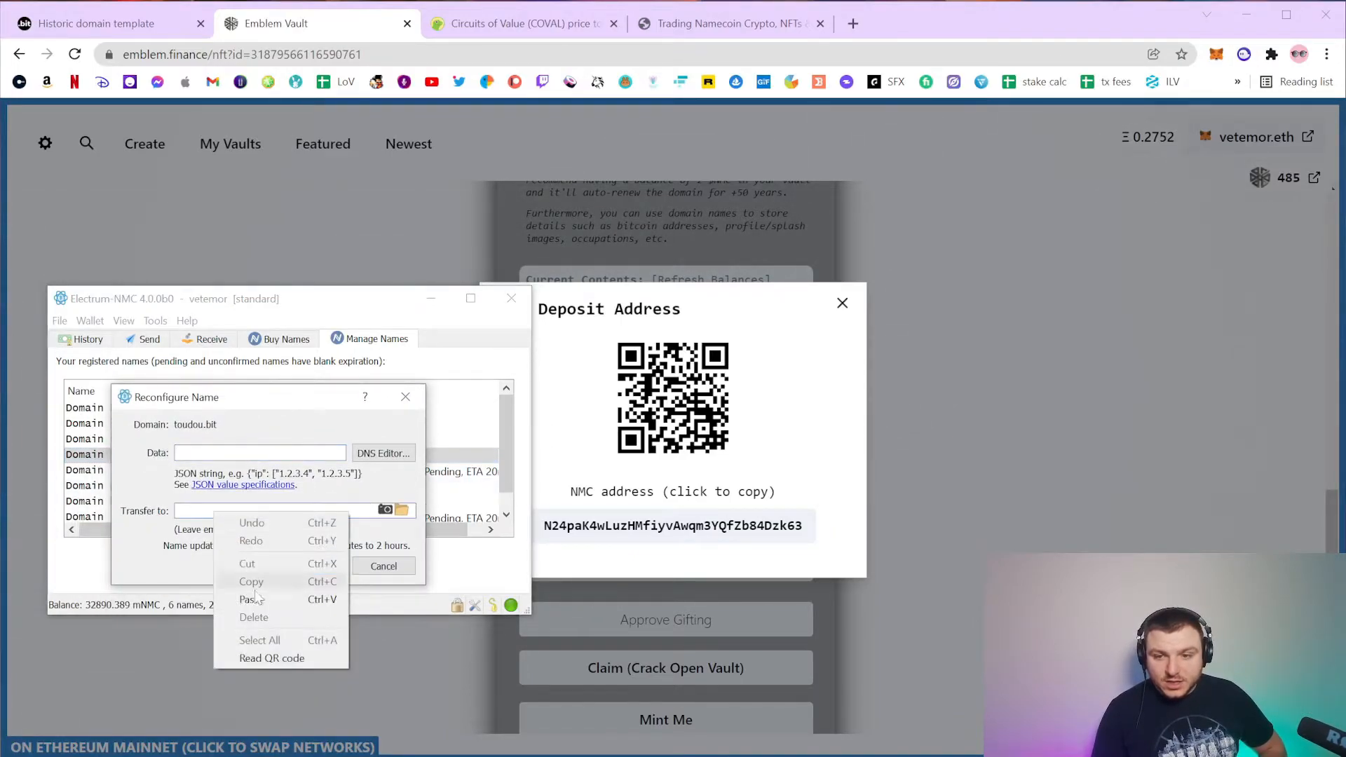
pyautogui.click(257, 603)
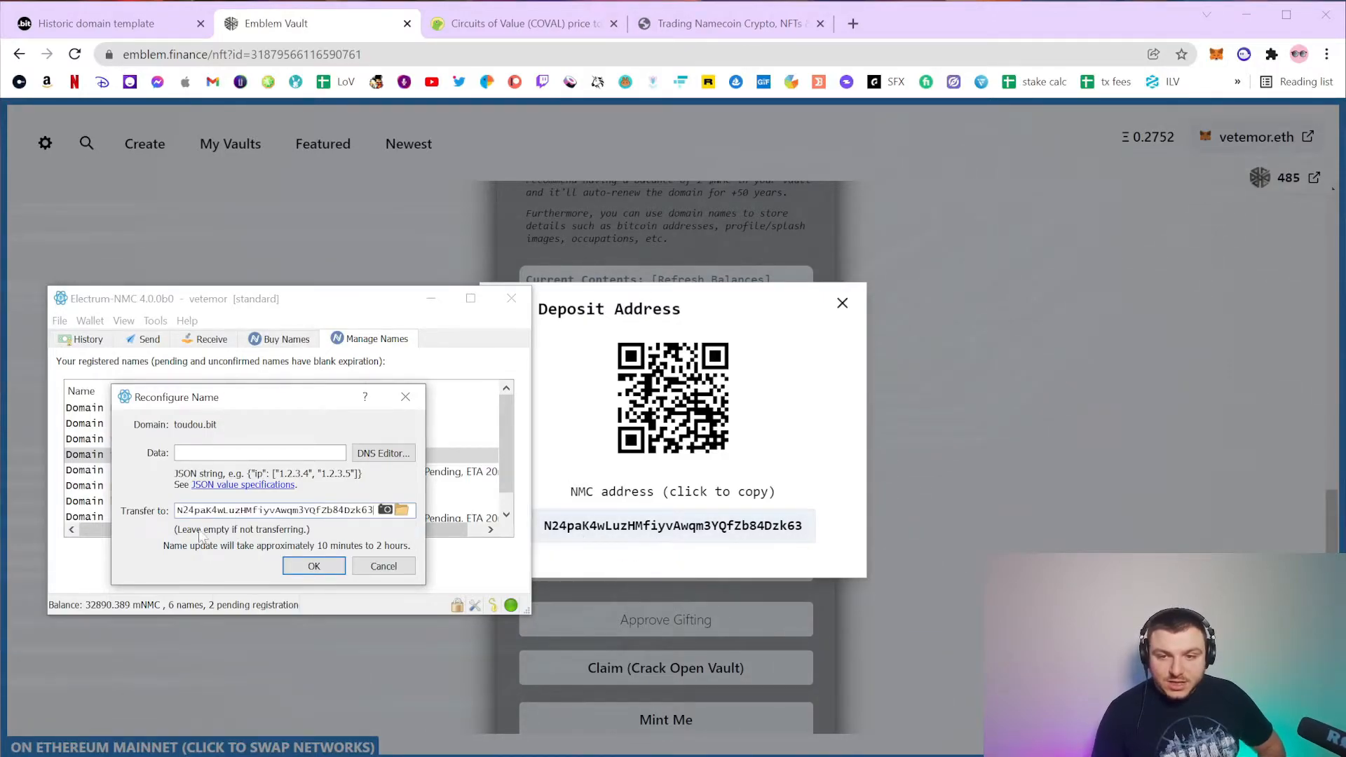
pyautogui.click(312, 567)
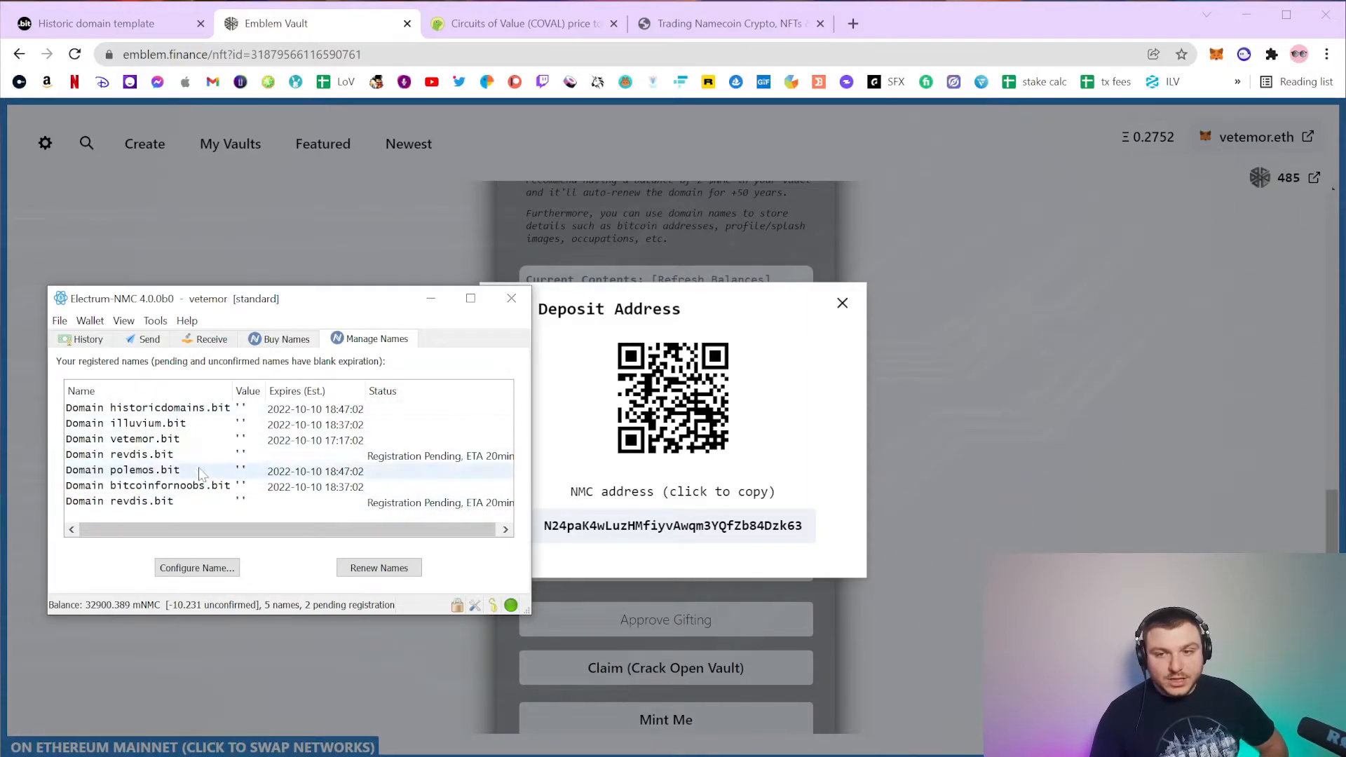
pyautogui.moveTo(323, 303); pyautogui.dragTo(289, 756)
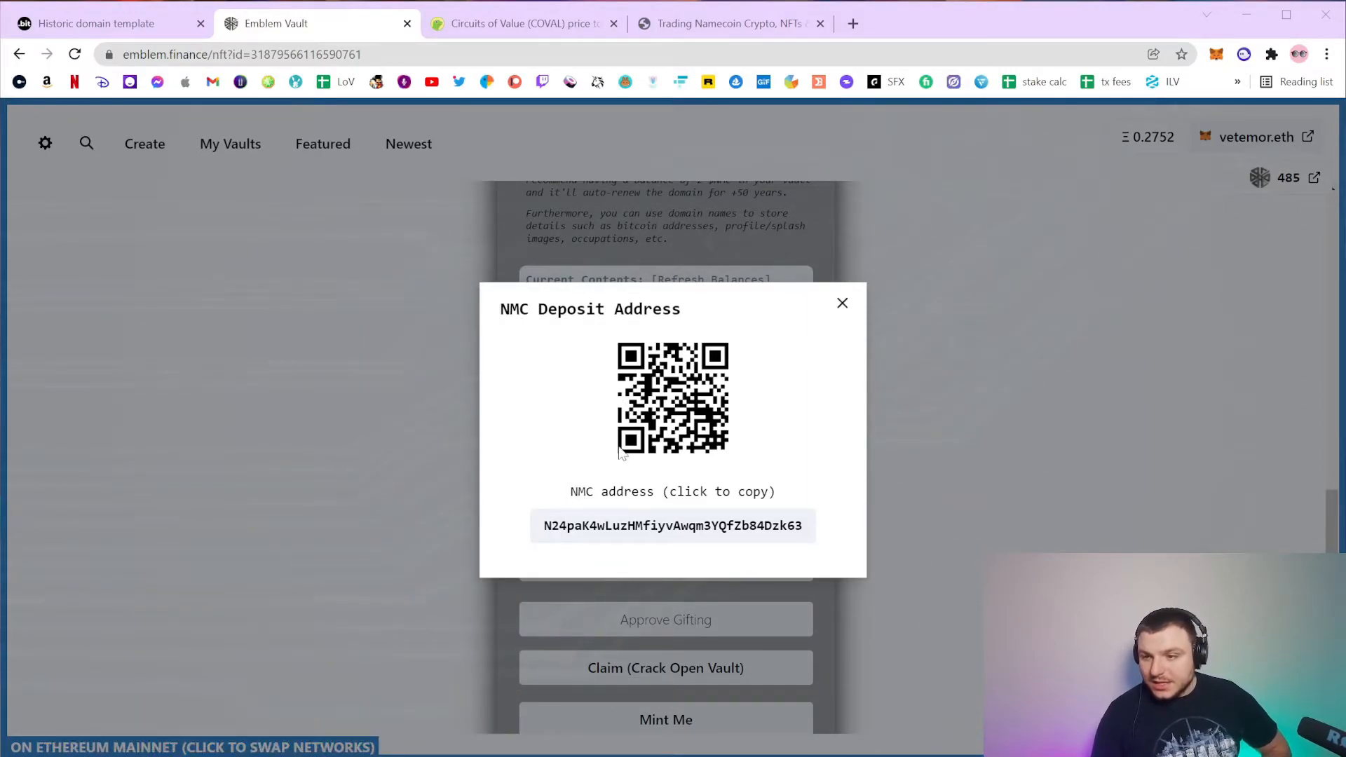
# Close the NMC deposit address, refresh the vault's balances and look over its description and options.
pyautogui.click(842, 307)
pyautogui.scroll(1, 708, 455)
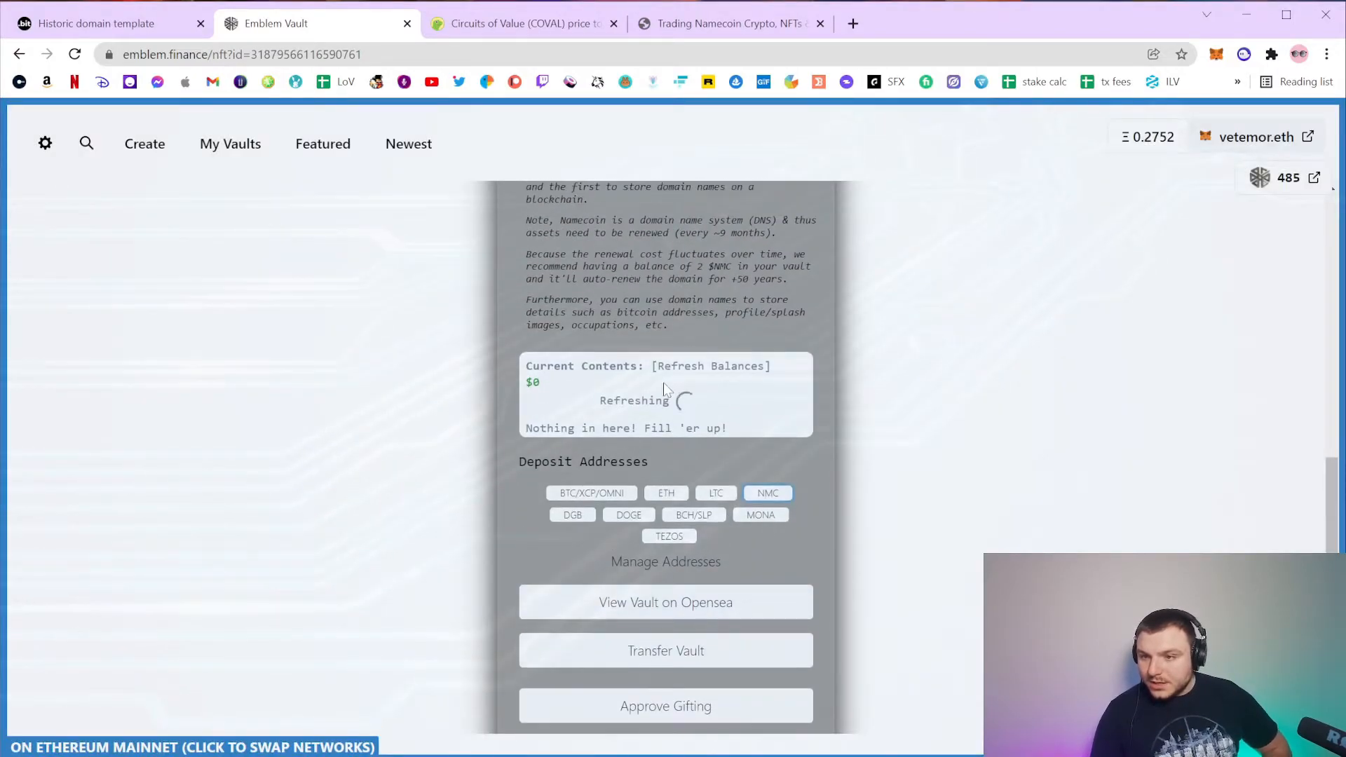
pyautogui.click(700, 370)
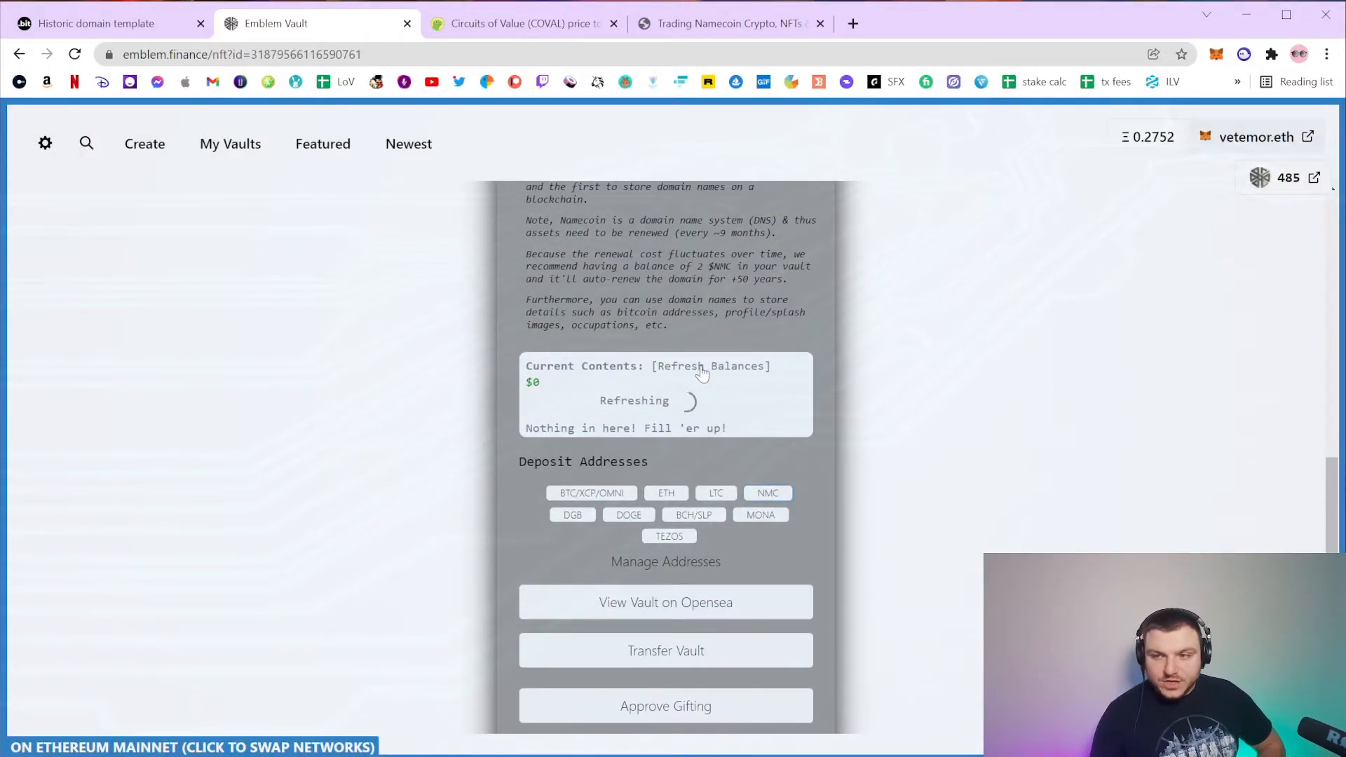
pyautogui.scroll(8, 781, 446)
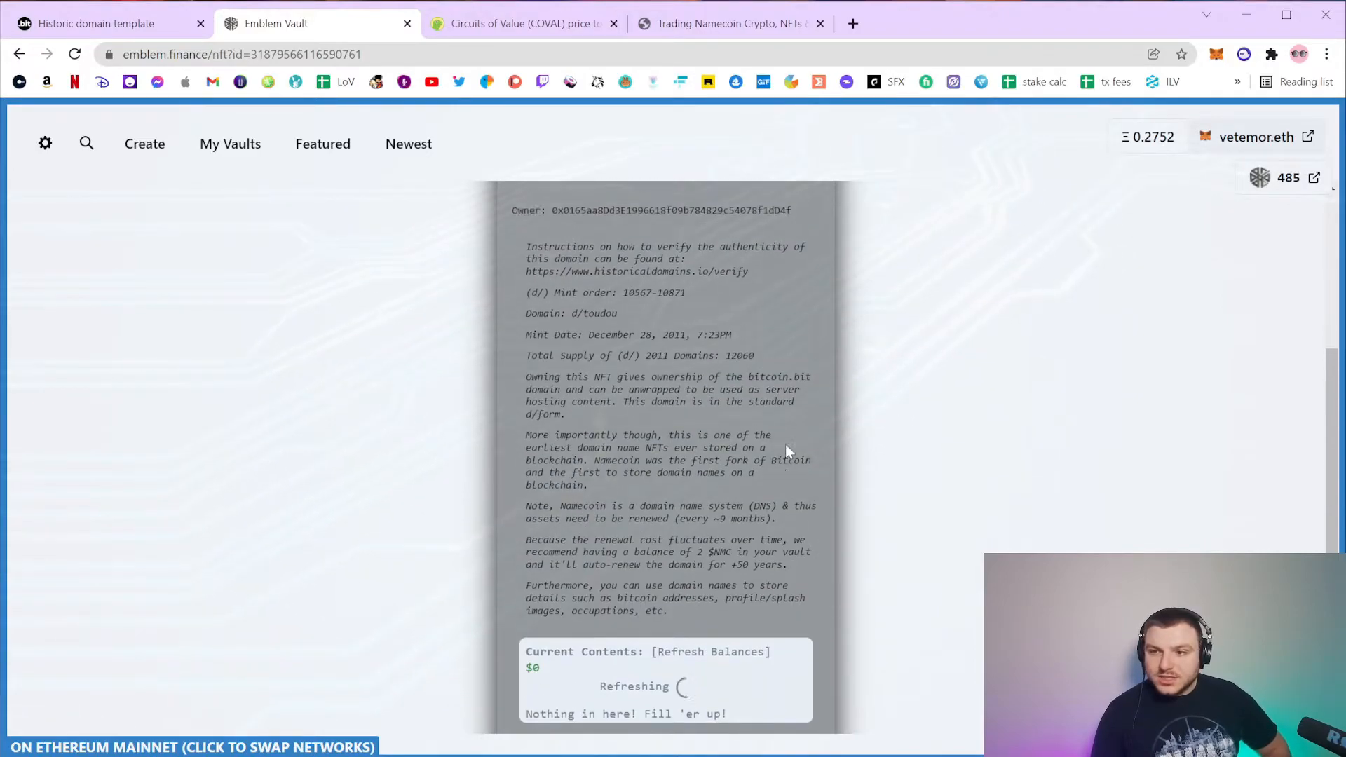
pyautogui.scroll(-5, 799, 484)
pyautogui.scroll(-5, 807, 516)
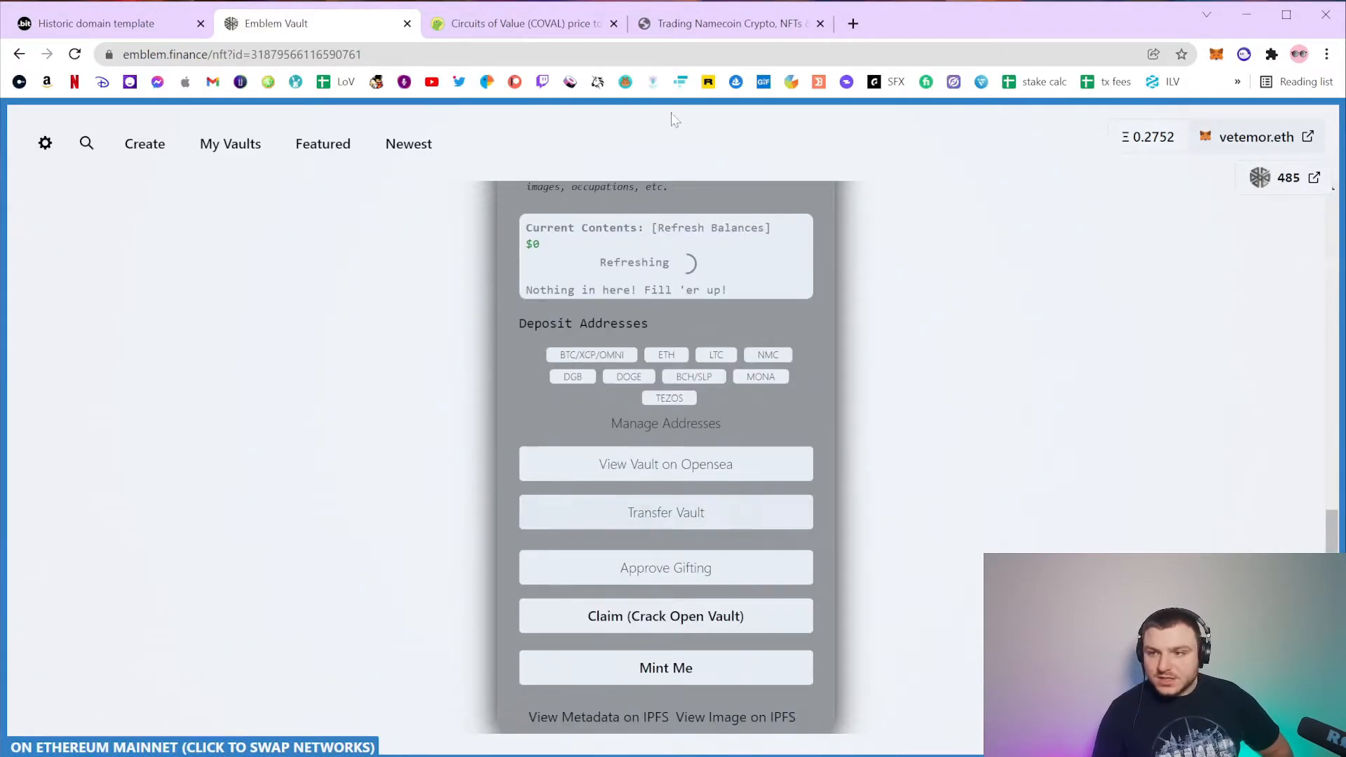
# View the d/toudou vault on OpenSea, check its title, and return to the vault's Emblem Vault page.
pyautogui.scroll(10, 811, 418)
pyautogui.scroll(-8, 743, 456)
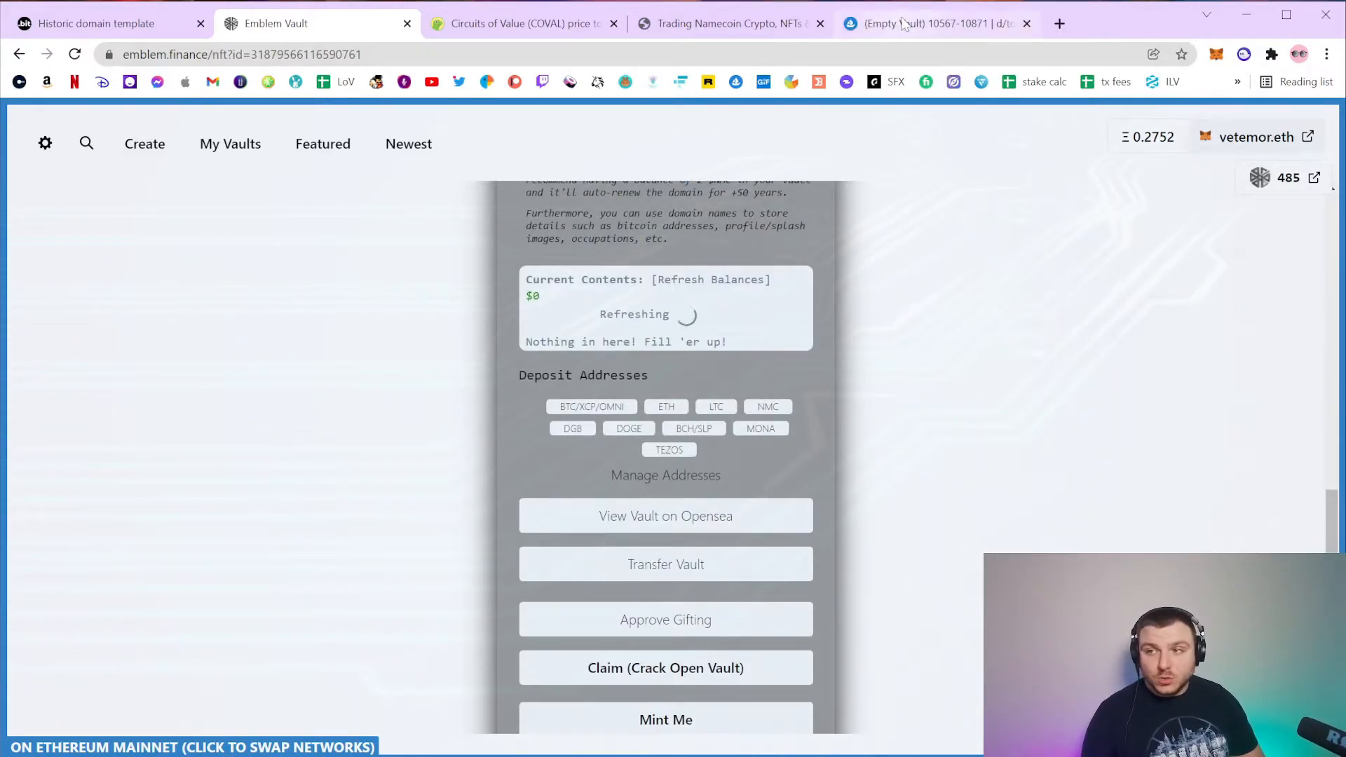
pyautogui.click(926, 23)
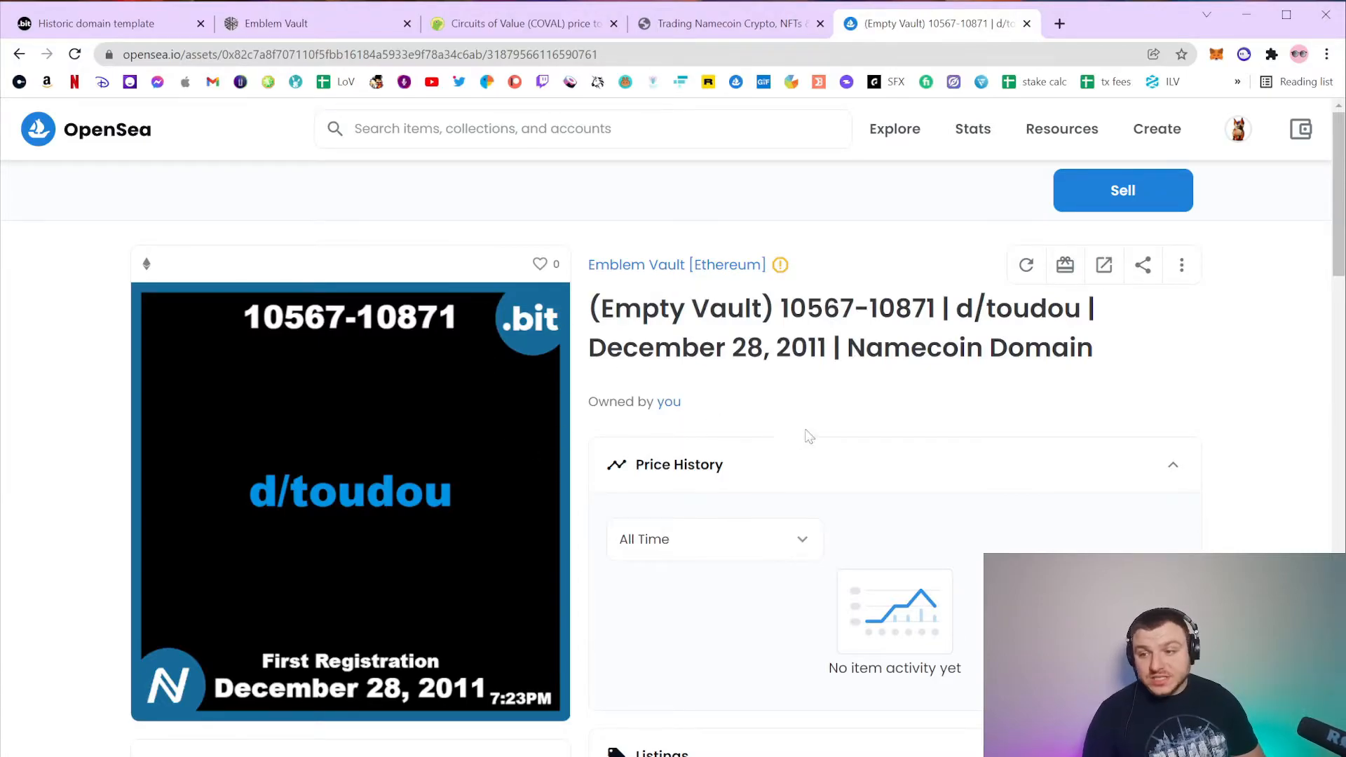
pyautogui.moveTo(774, 308); pyautogui.dragTo(577, 313)
pyautogui.click(579, 316)
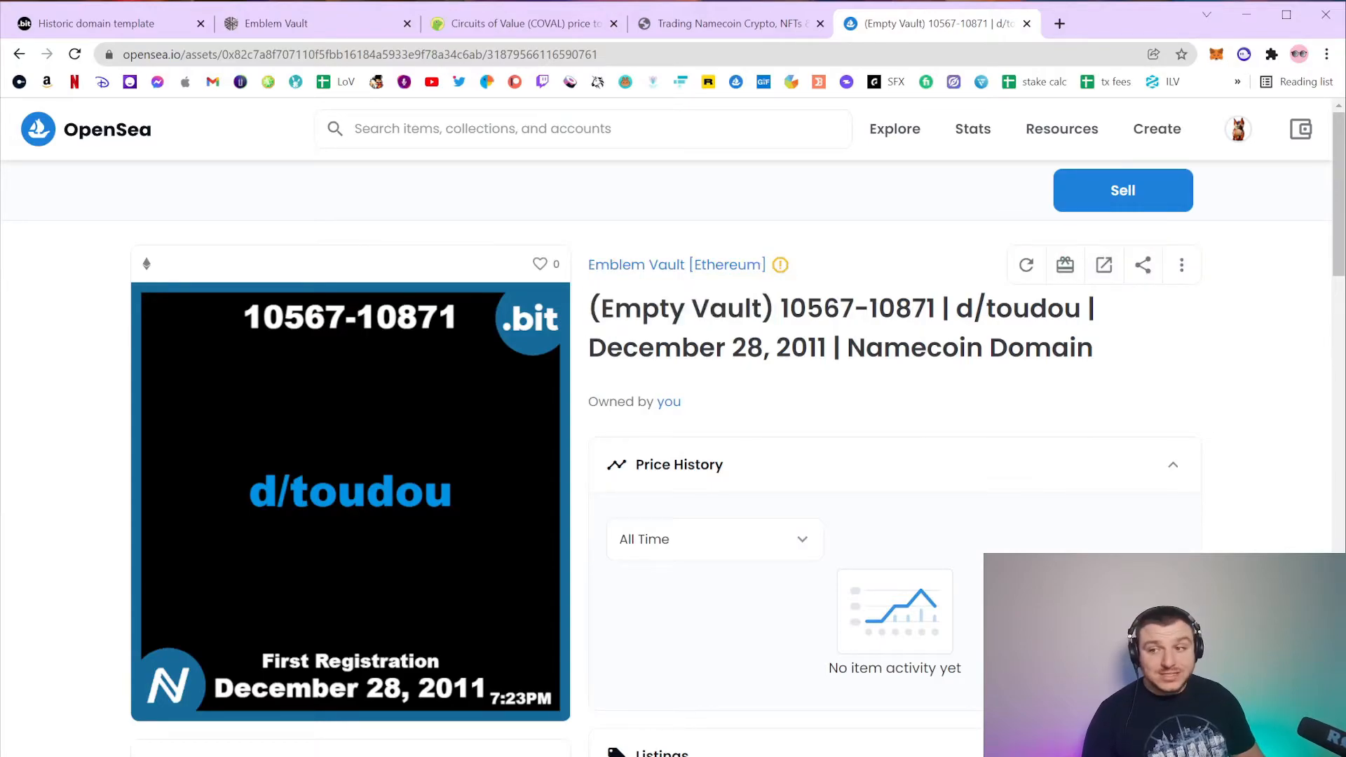
pyautogui.click(307, 23)
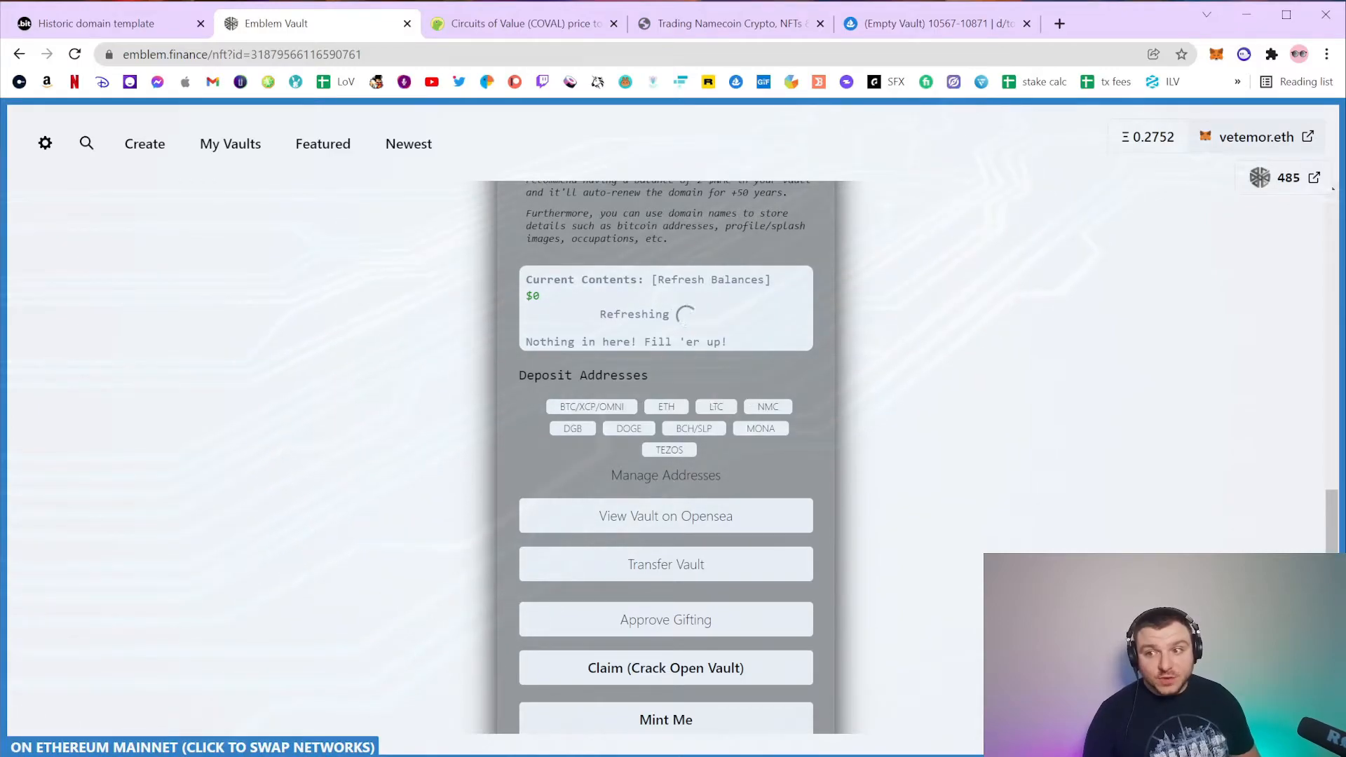
# Check the Namecoin and d/toudou entries in the vault's current contents.
pyautogui.scroll(-1, 807, 298)
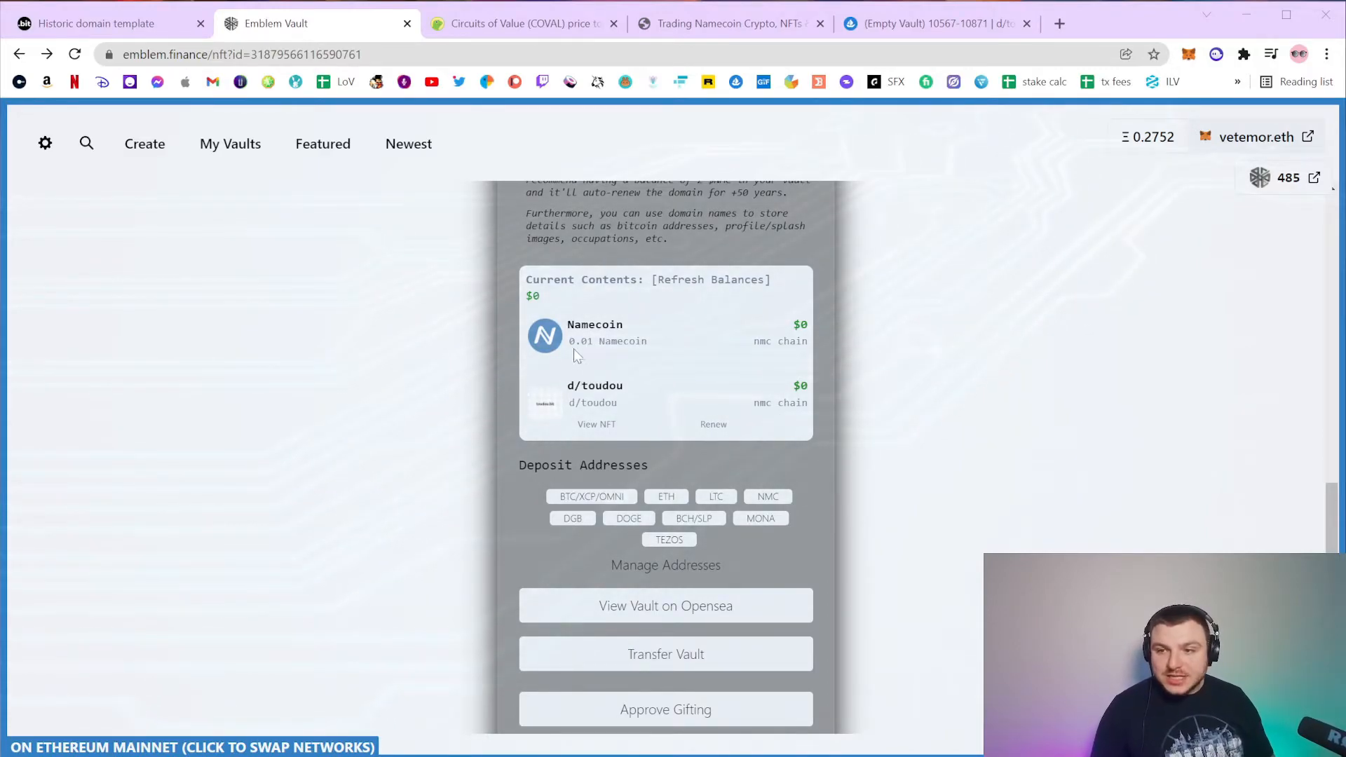
pyautogui.moveTo(567, 325); pyautogui.dragTo(587, 342)
pyautogui.click(627, 360)
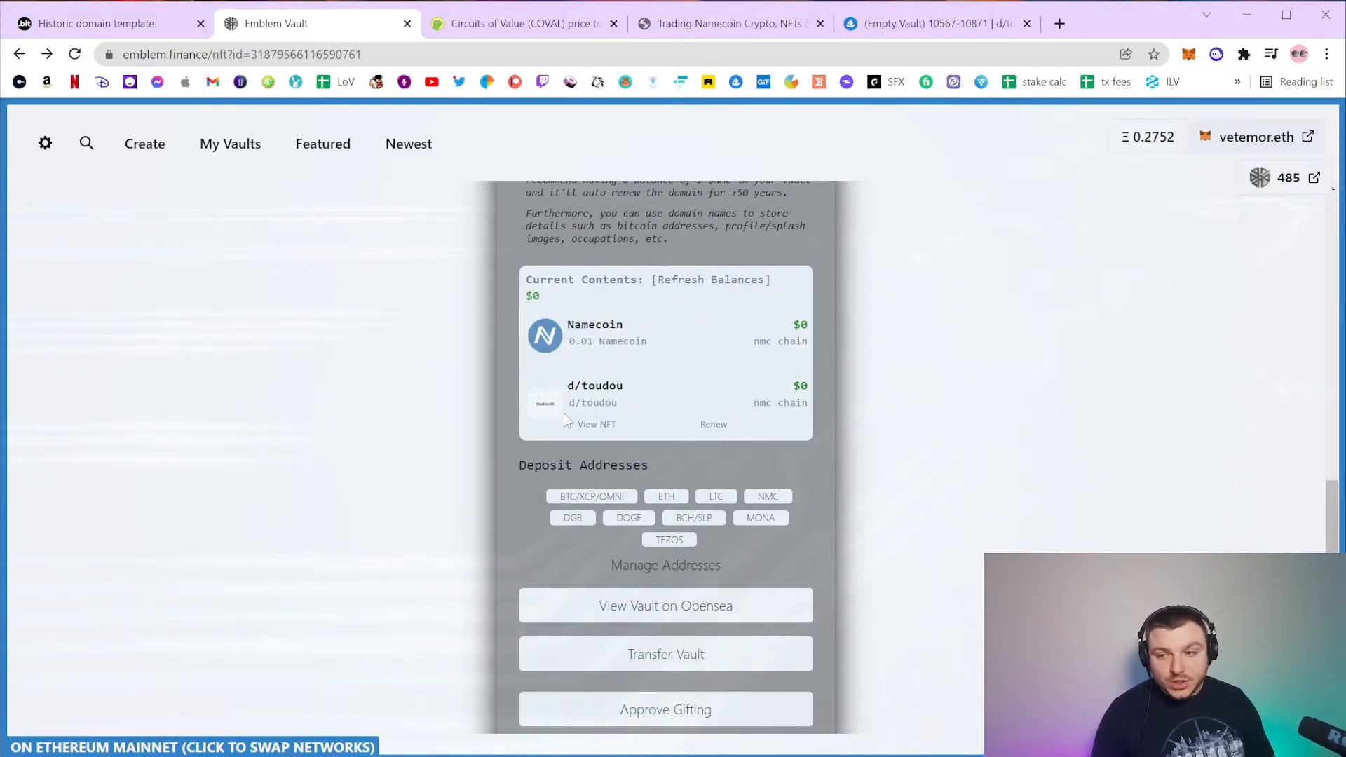
# Copy the vault's NMC deposit address again for a Namecoin payment and close the address dialog.
pyautogui.click(771, 498)
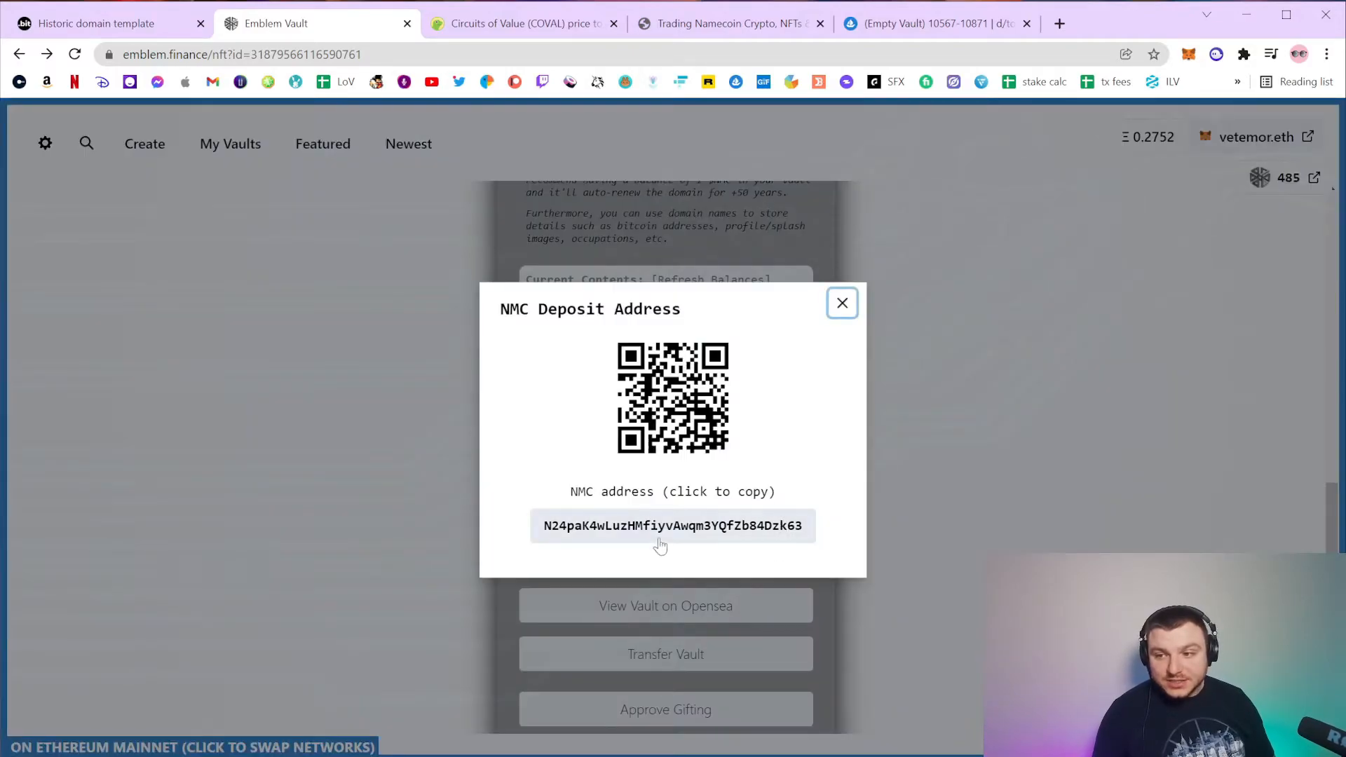
pyautogui.click(658, 537)
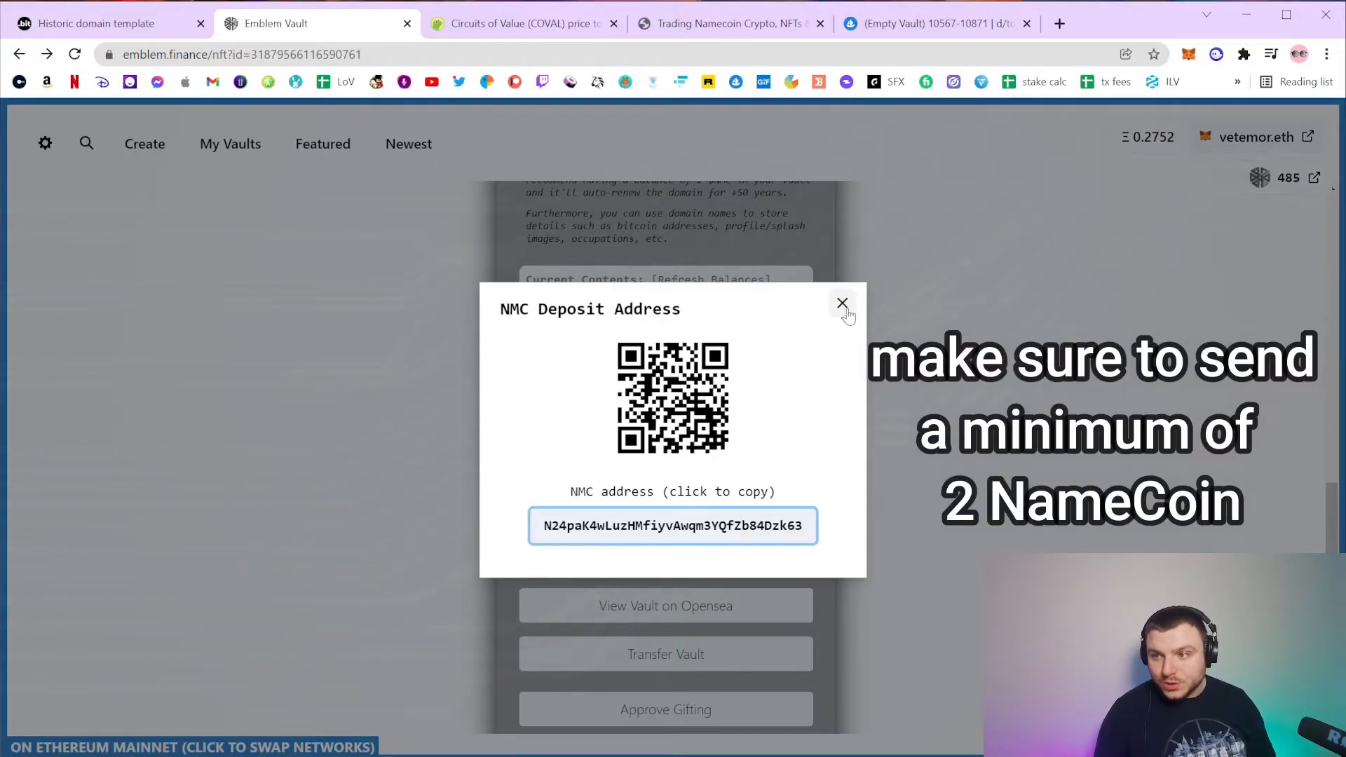
pyautogui.click(842, 303)
# Switch to Electrum-NMC and prepare a payment of 2000 mNMC to the copied vault deposit address.
pyautogui.moveTo(356, 756); pyautogui.dragTo(376, 317)
pyautogui.click(155, 349)
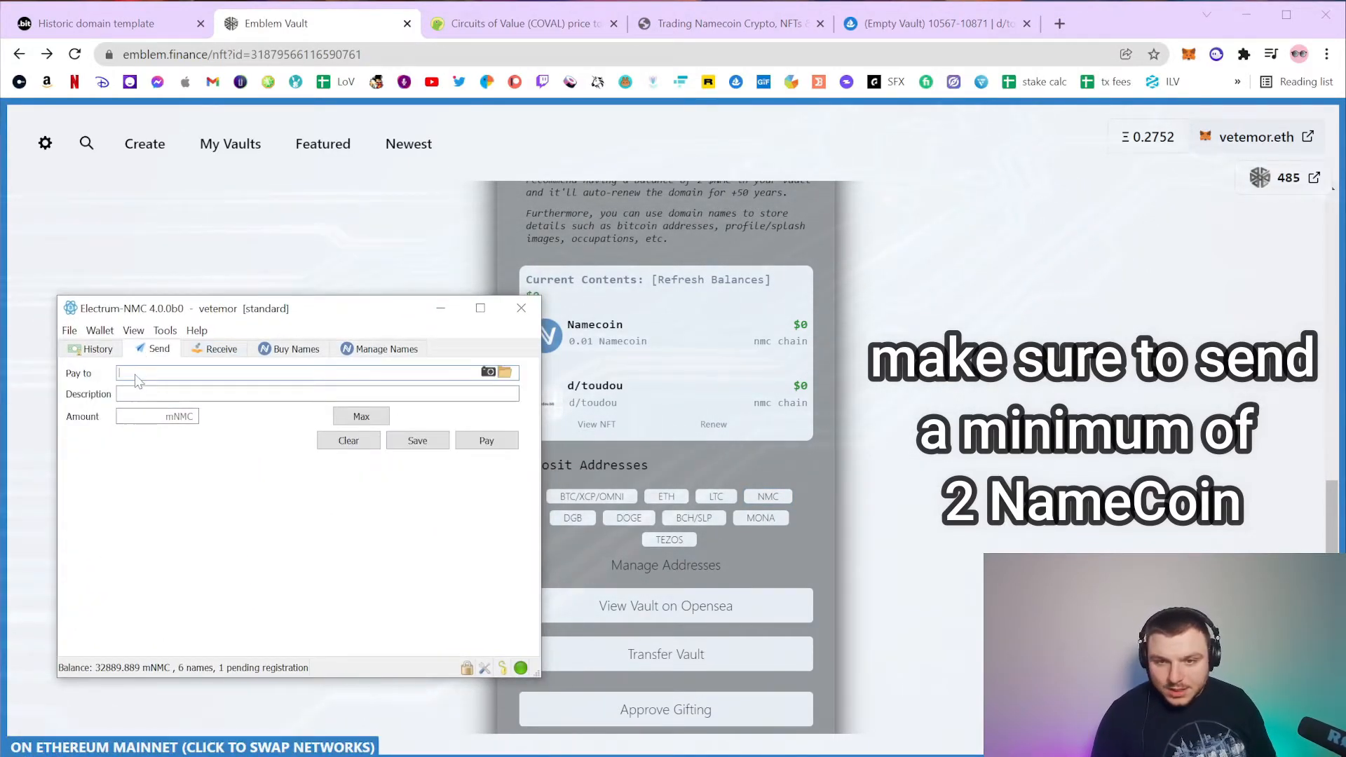
pyautogui.rightClick(138, 379)
pyautogui.click(175, 460)
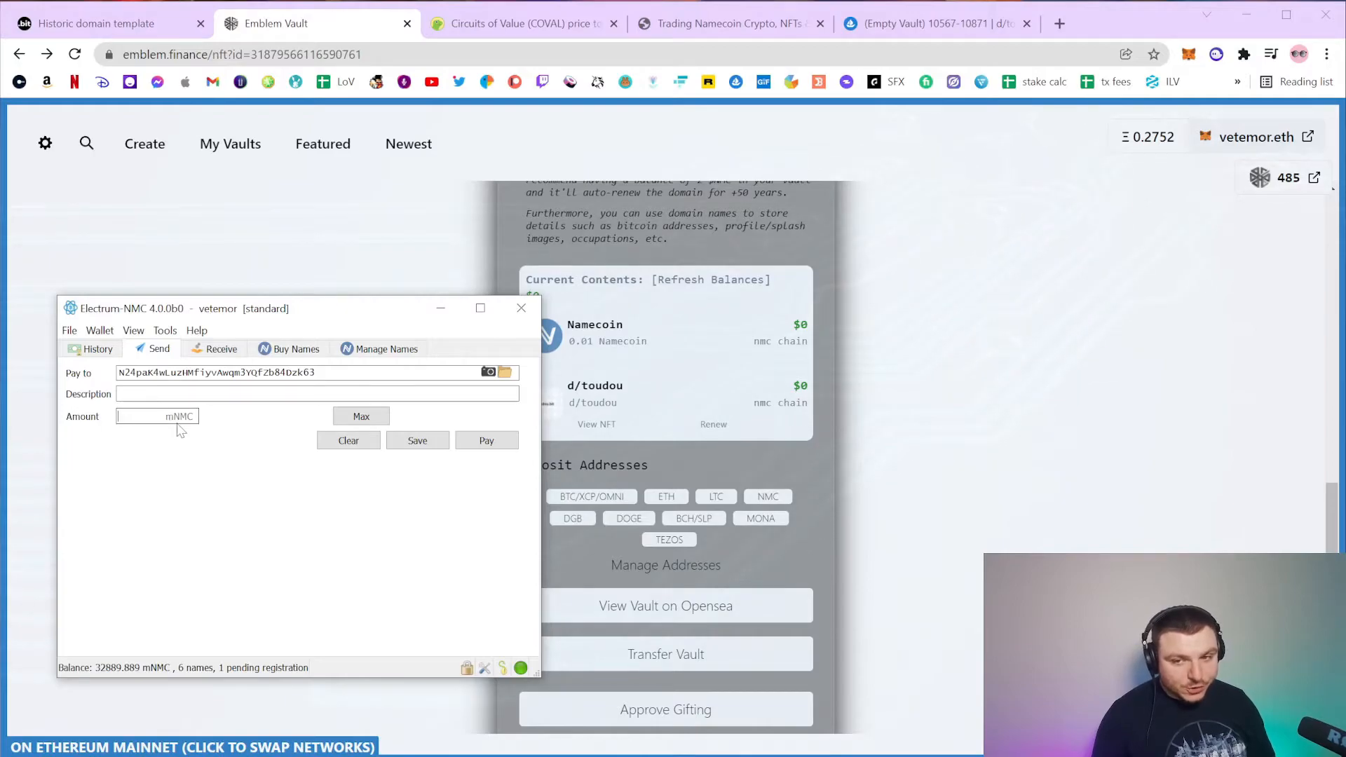
pyautogui.write('2000')
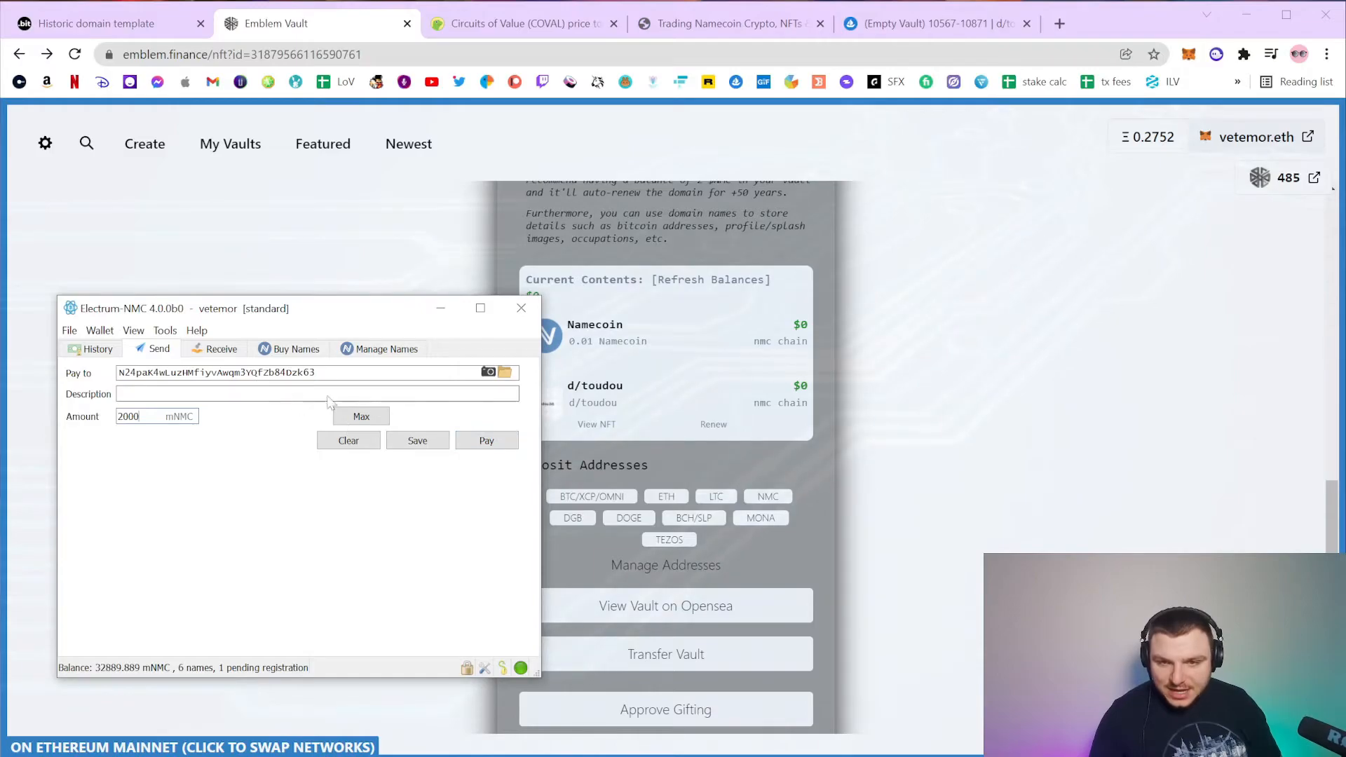
# Submit the 2000 mNMC payment with the fee rate at maximum, authorise it with the wallet password, and close the wallet window.
pyautogui.click(486, 440)
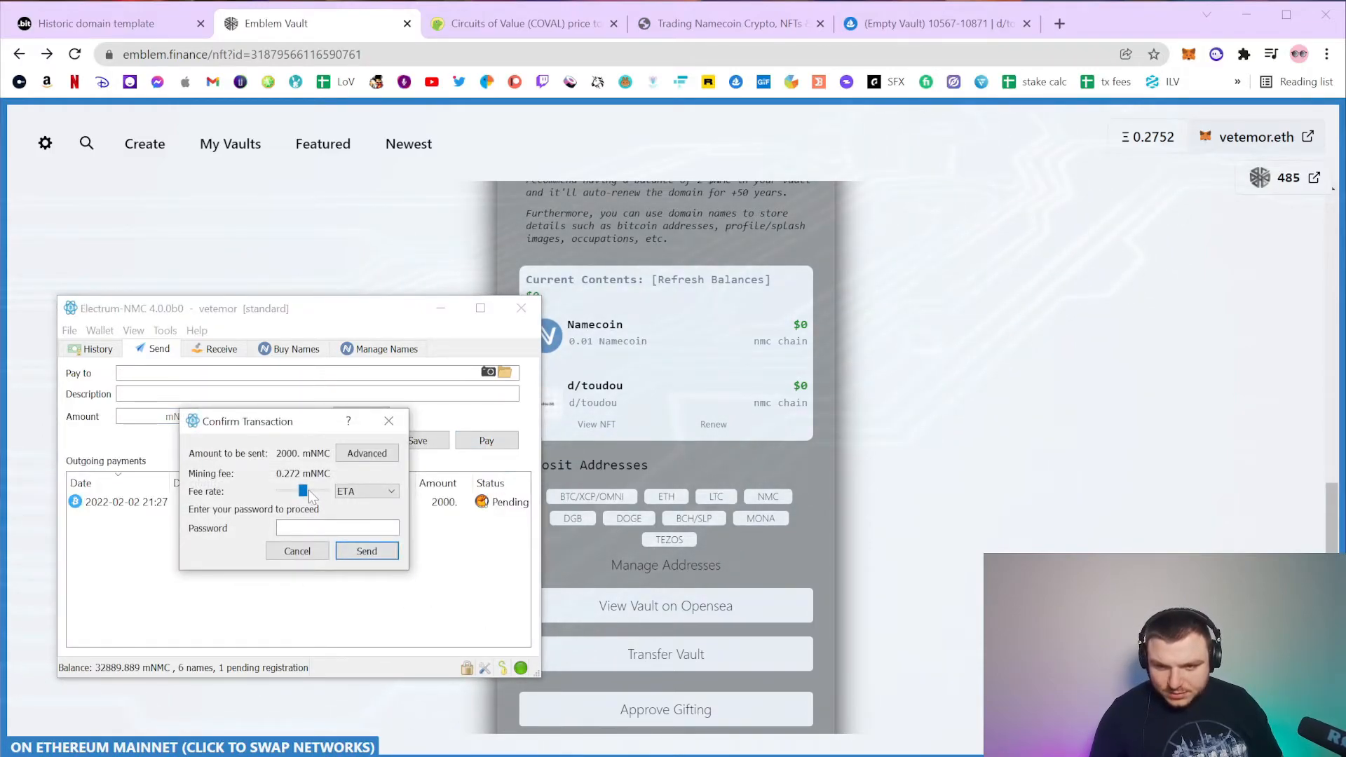
pyautogui.moveTo(310, 496); pyautogui.dragTo(346, 503)
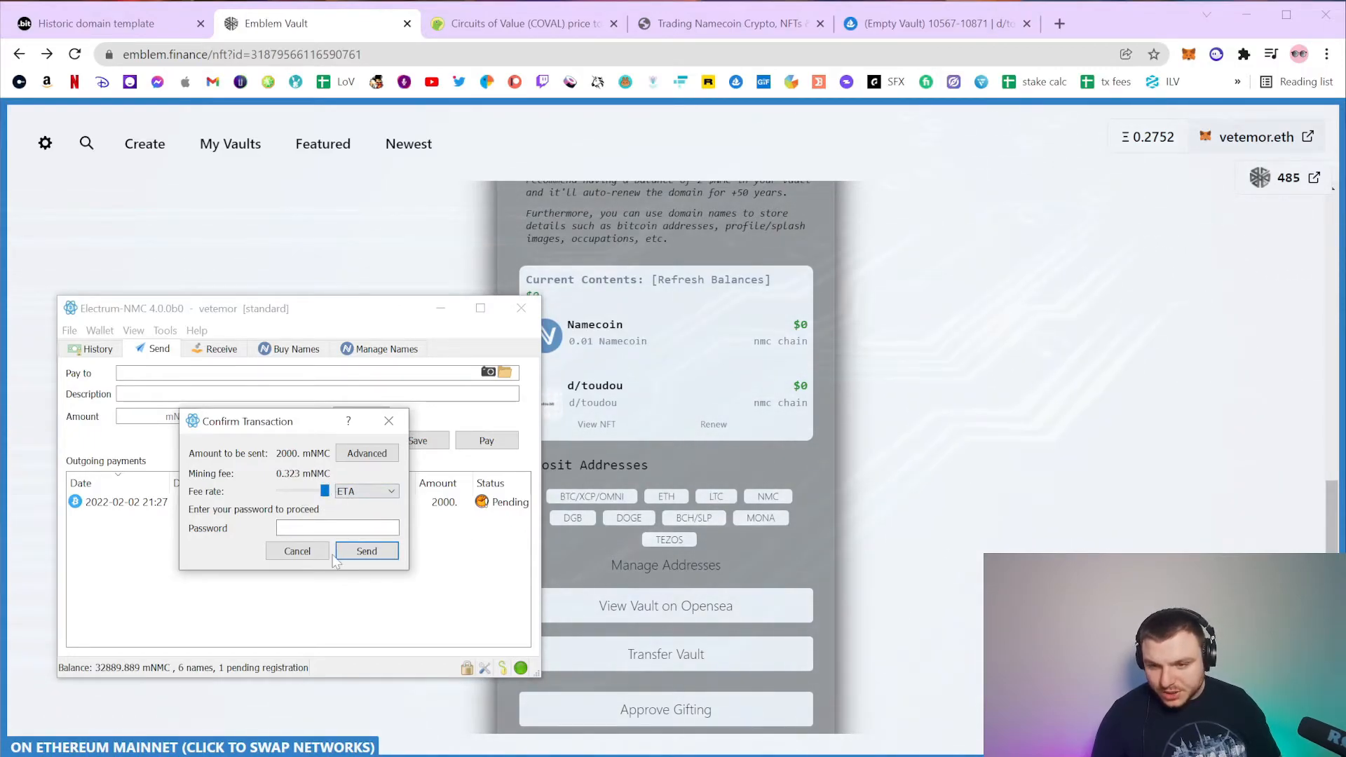
pyautogui.click(311, 527)
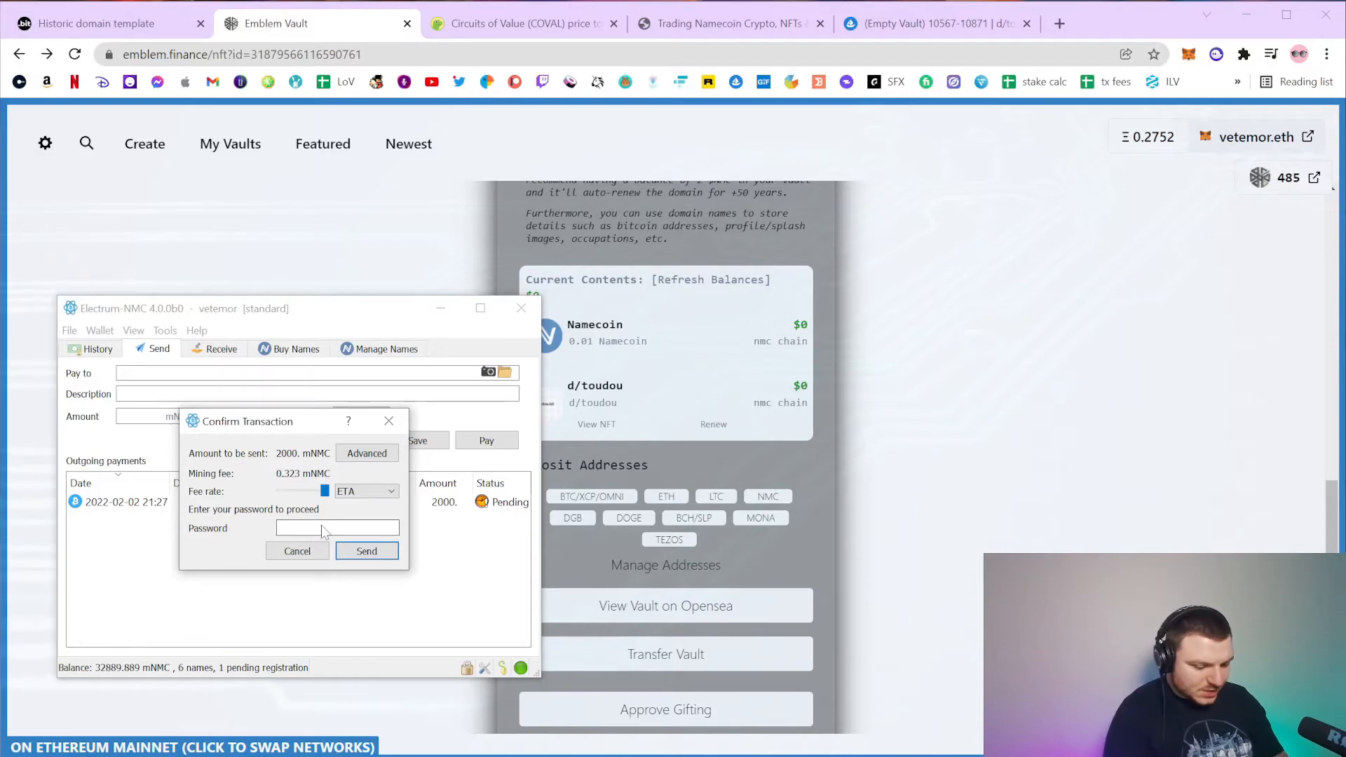
pyautogui.write('********')
pyautogui.press('Return')
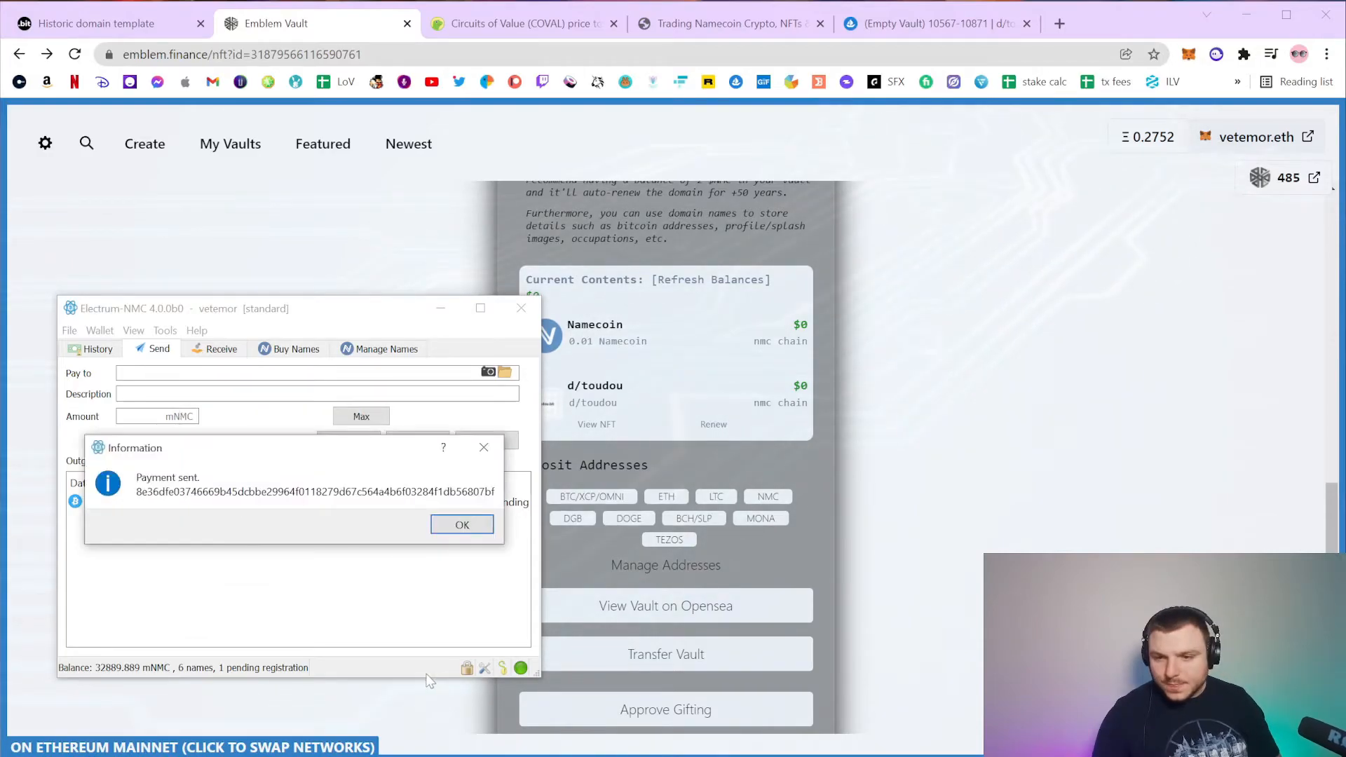
pyautogui.click(460, 526)
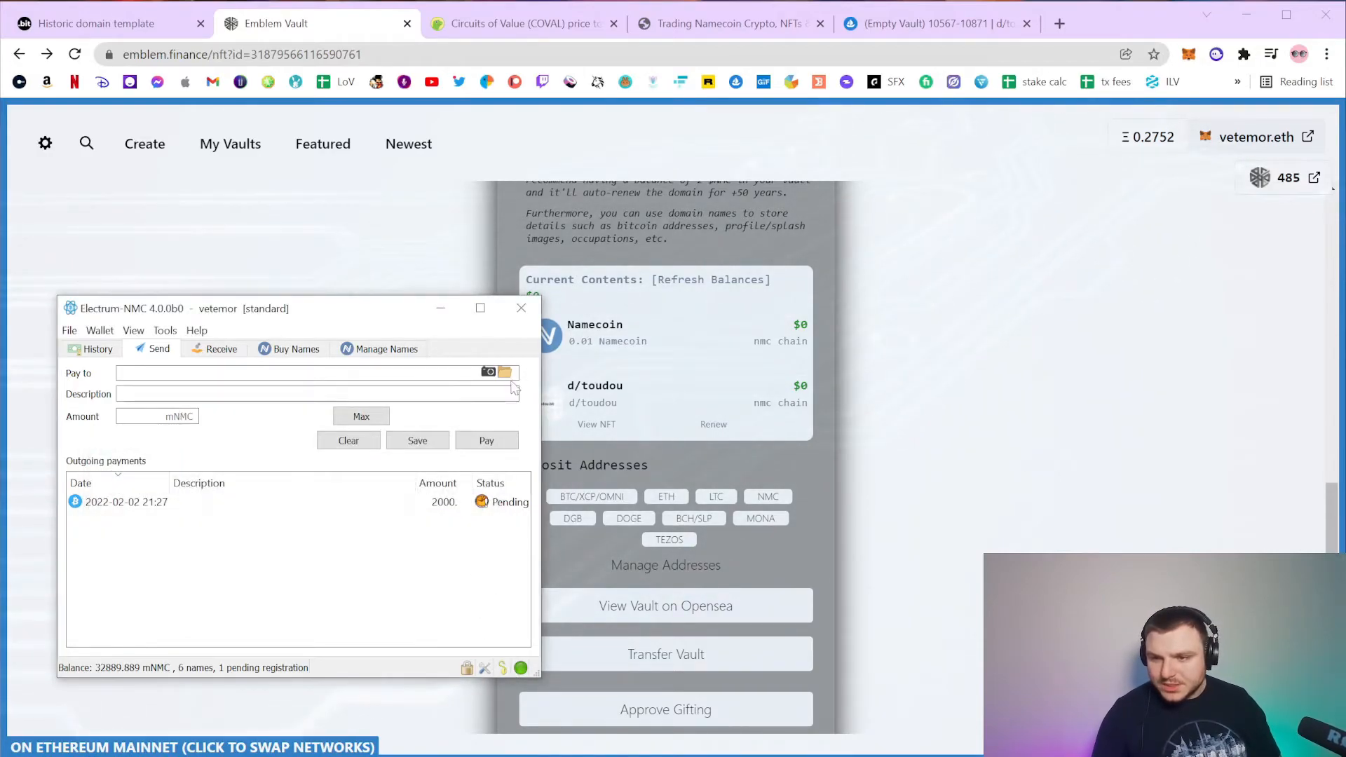
pyautogui.click(521, 308)
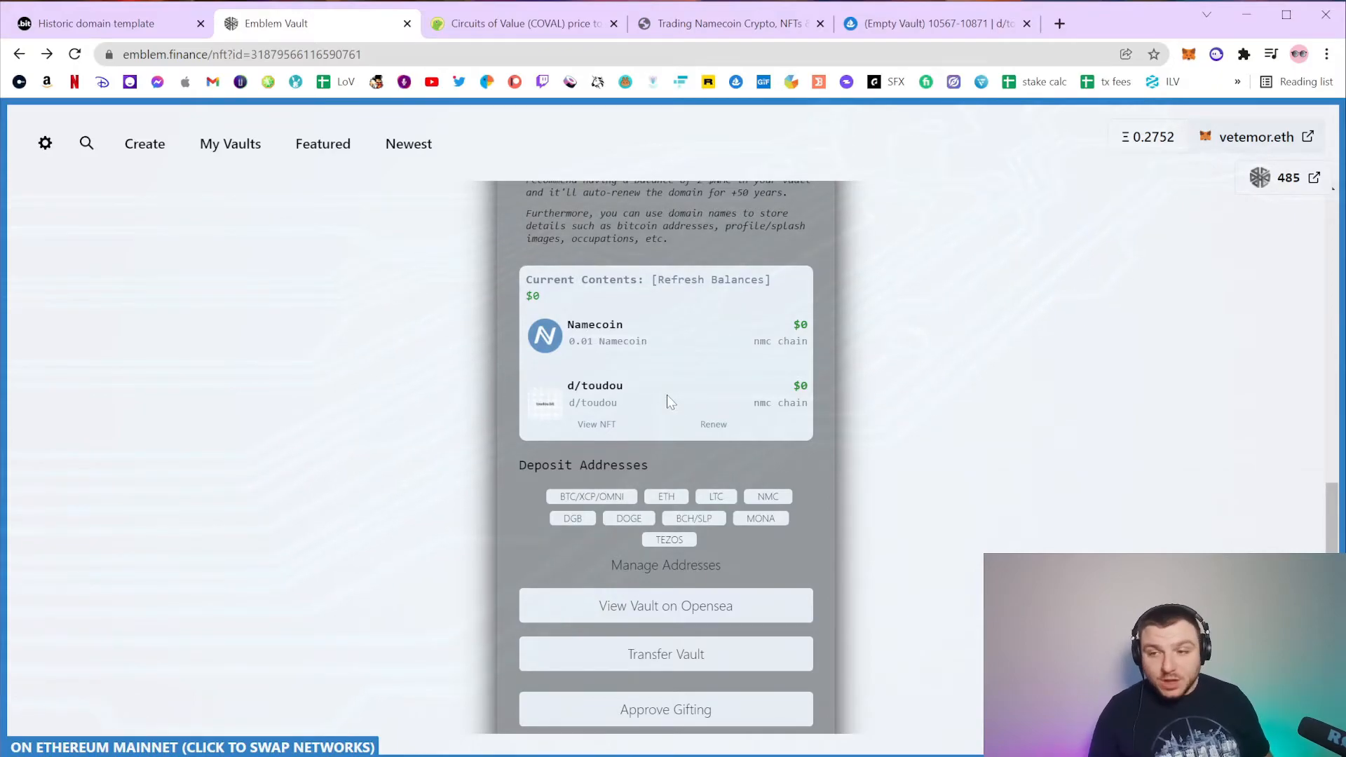
pyautogui.scroll(6, 667, 394)
pyautogui.scroll(-5, 666, 394)
pyautogui.scroll(-1, 895, 516)
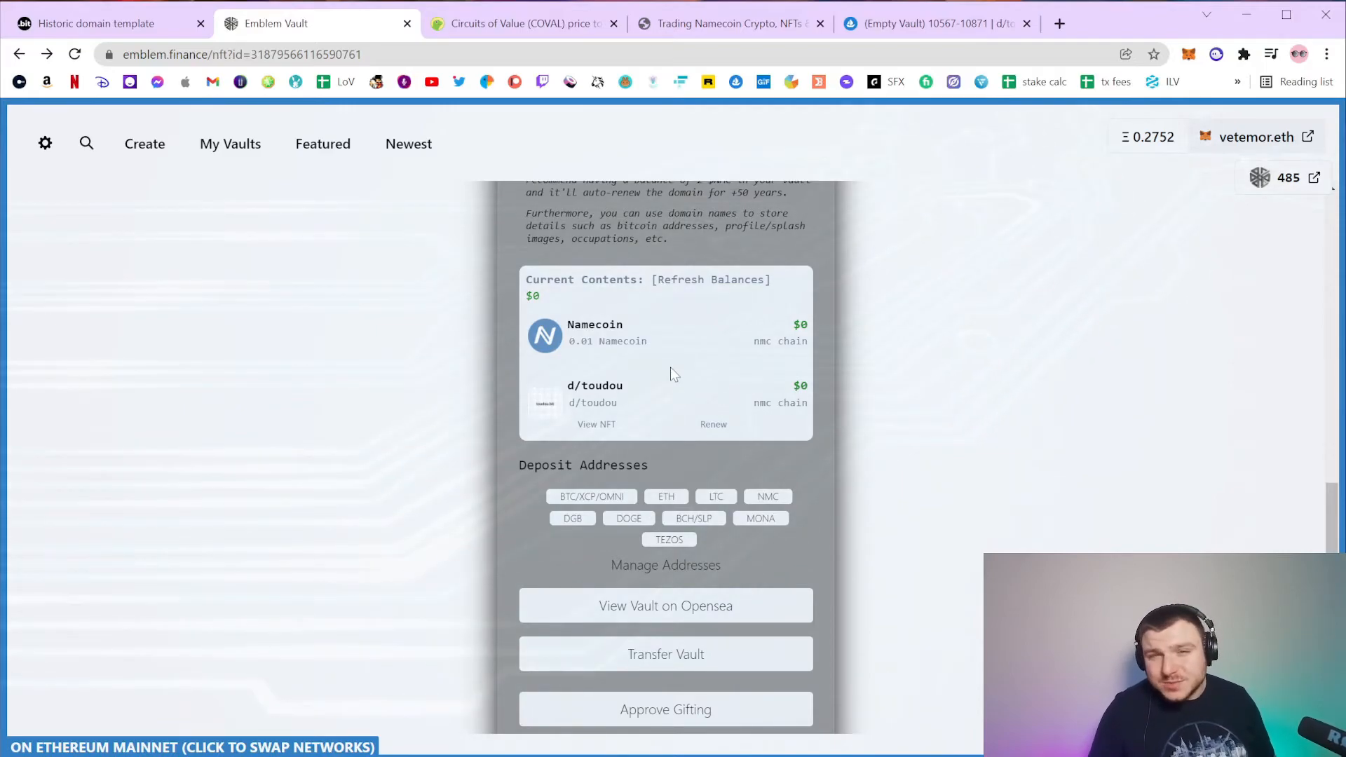
pyautogui.scroll(-1, 667, 351)
pyautogui.scroll(3, 591, 288)
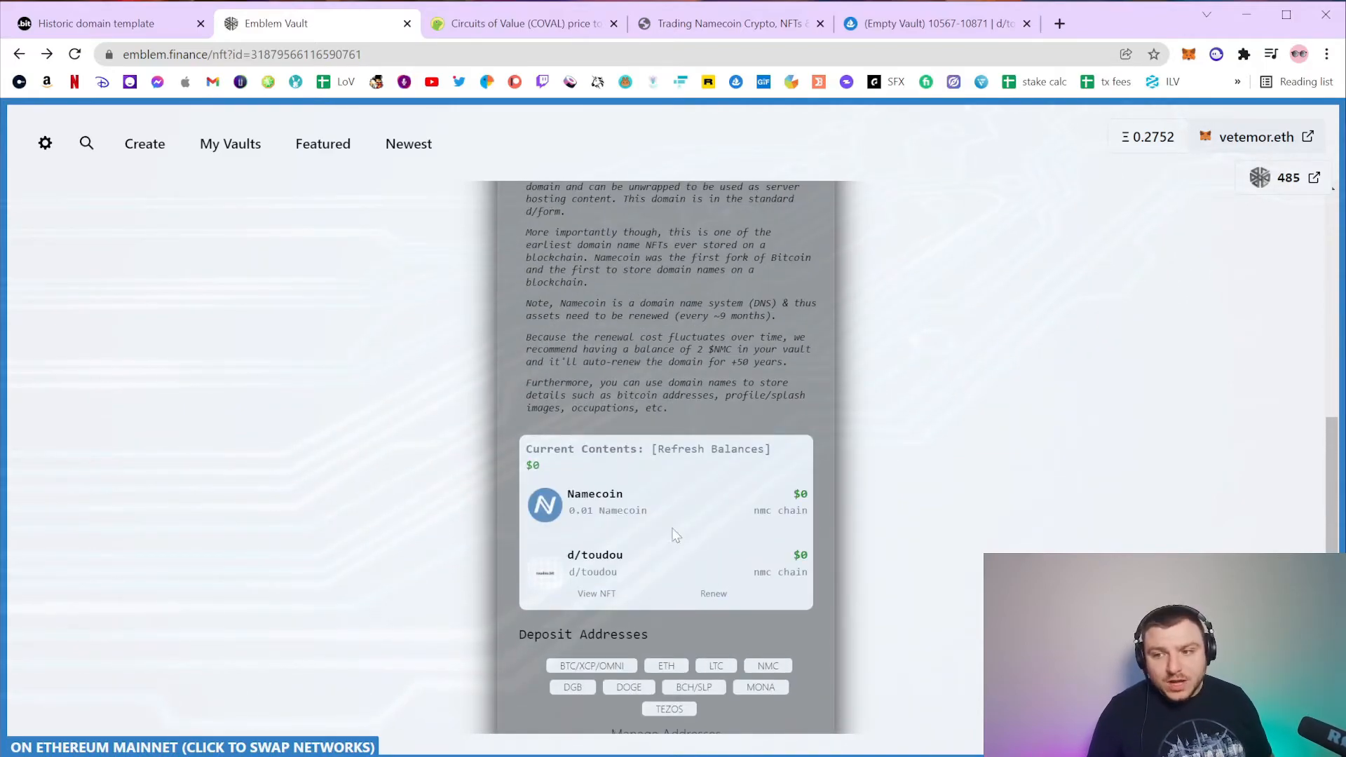
# Switch to the vault's OpenSea page, refresh its metadata, and reload the page to check the updated title.
pyautogui.scroll(-4, 610, 475)
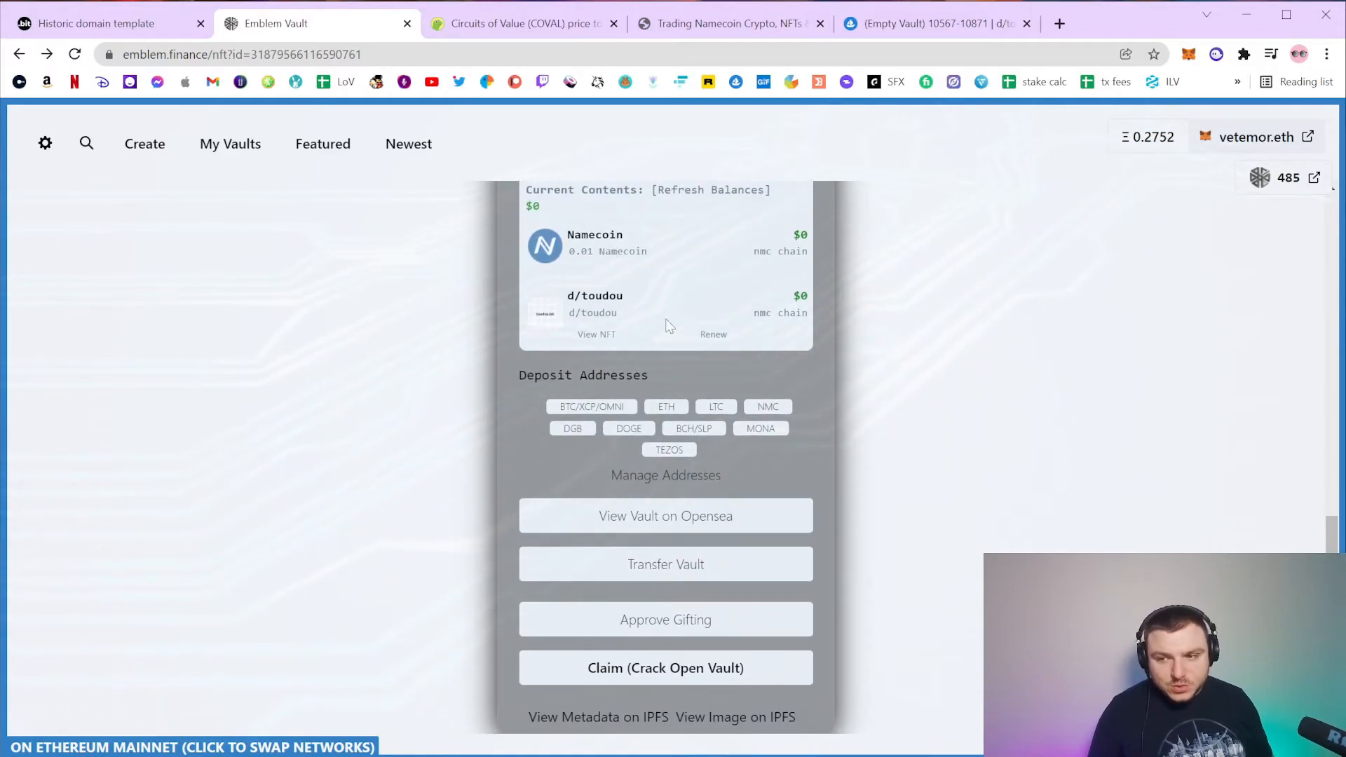
pyautogui.click(932, 23)
pyautogui.scroll(-3, 733, 466)
pyautogui.scroll(3, 733, 470)
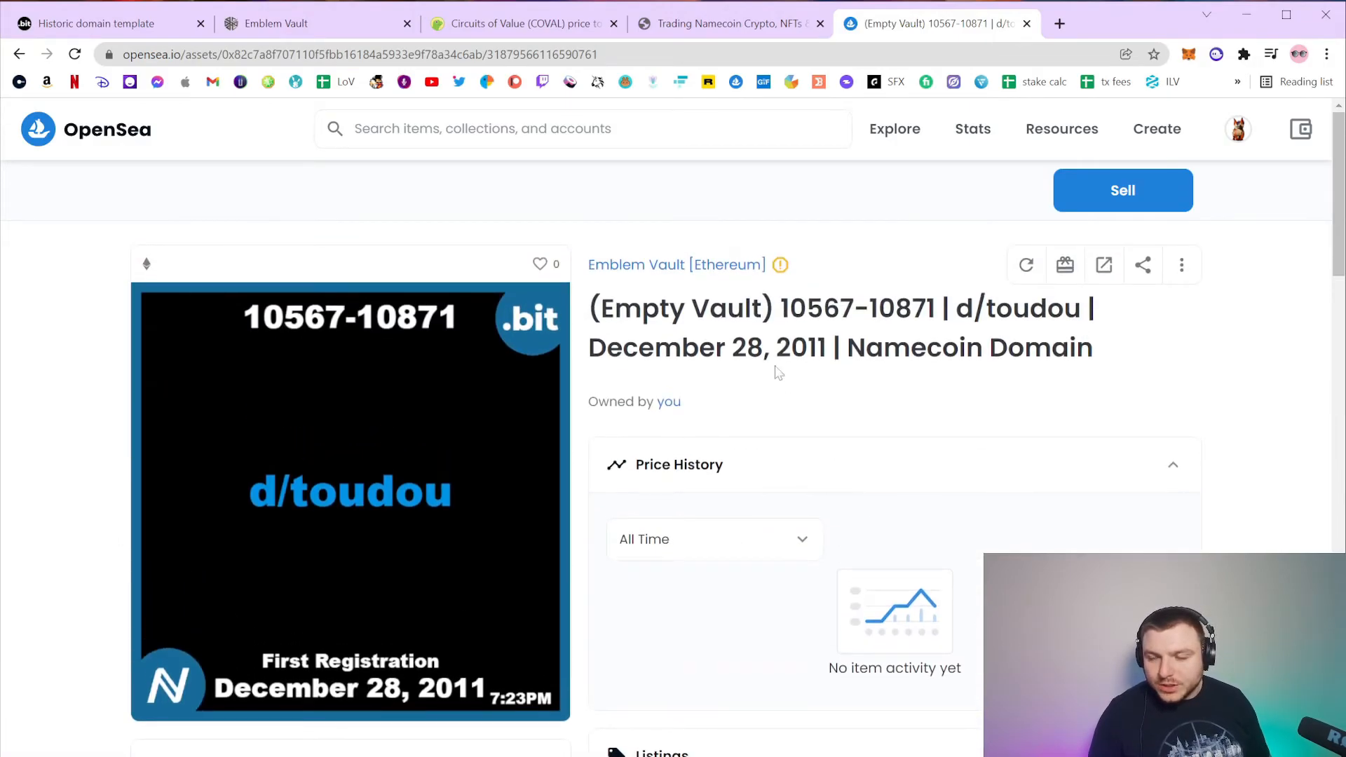
pyautogui.moveTo(589, 310); pyautogui.dragTo(778, 312)
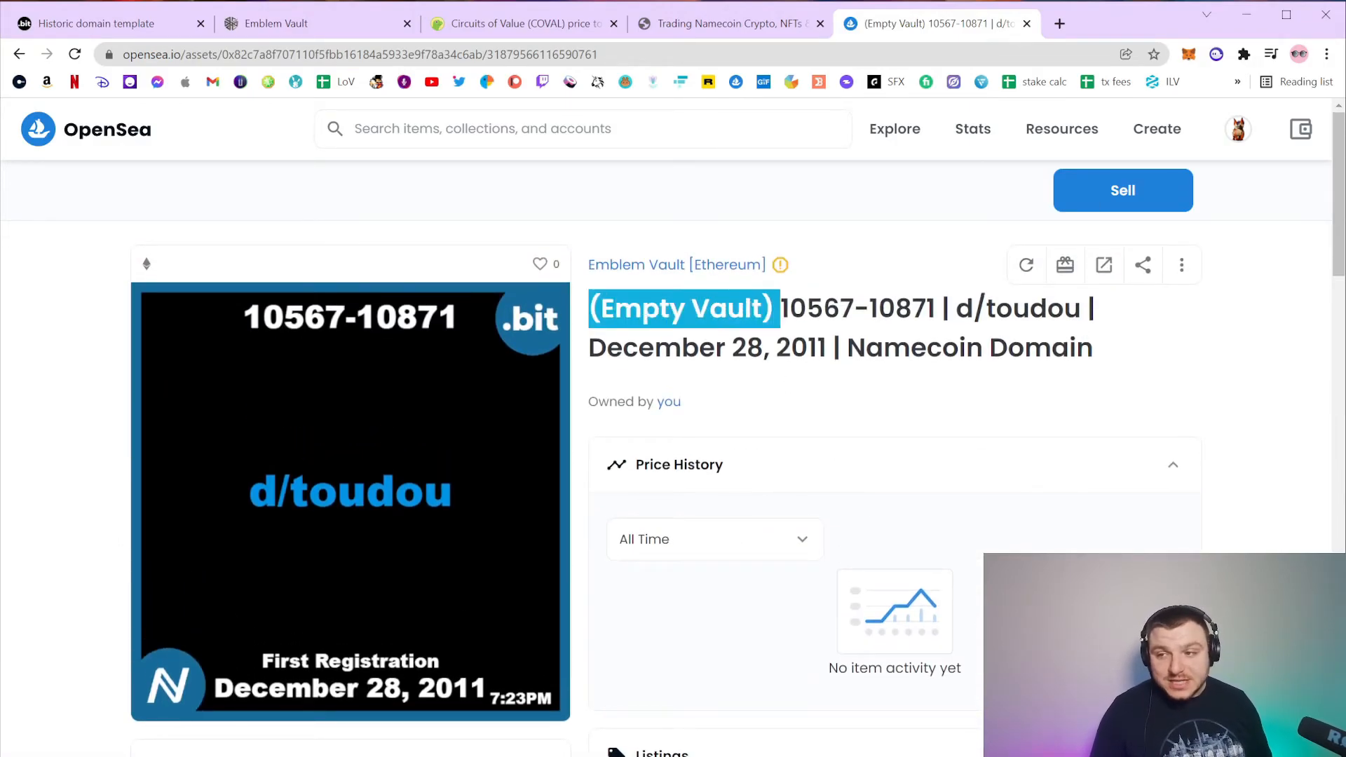
pyautogui.click(884, 287)
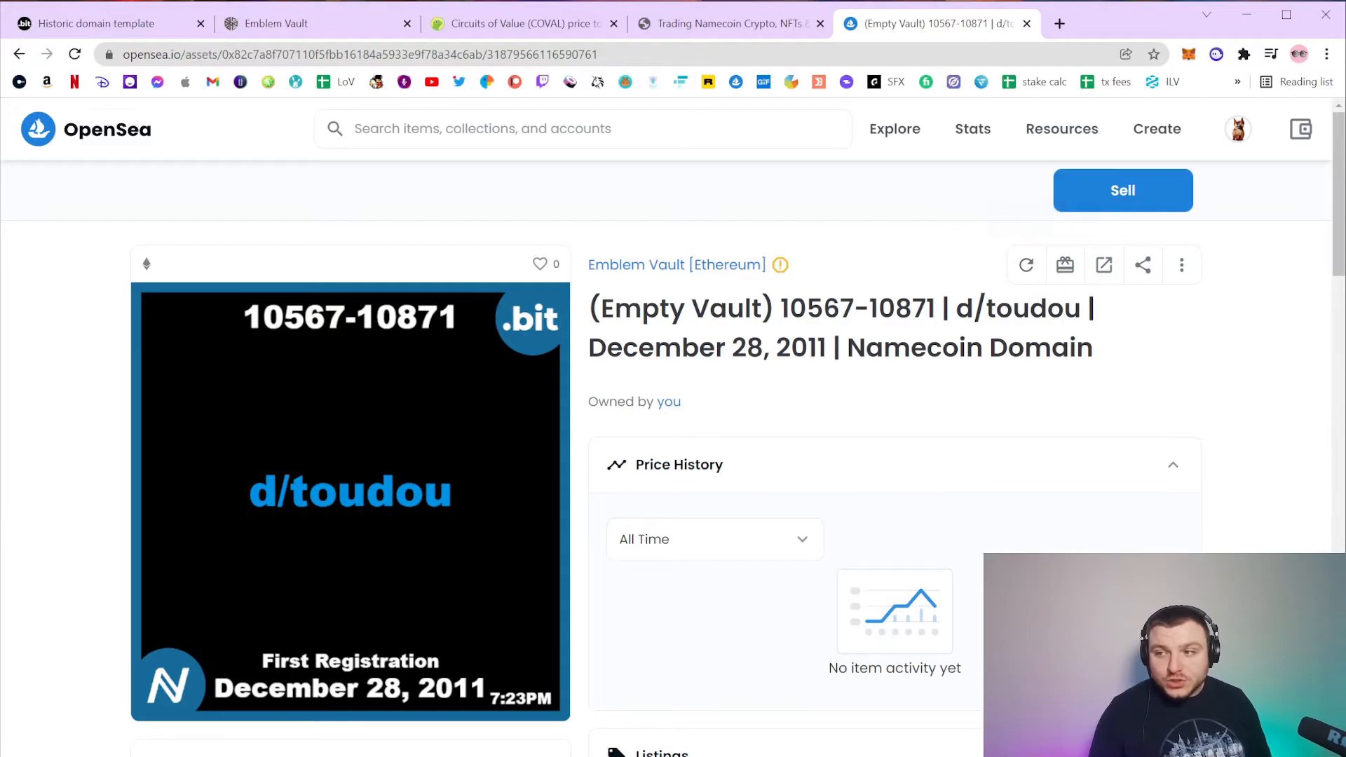
pyautogui.click(1028, 266)
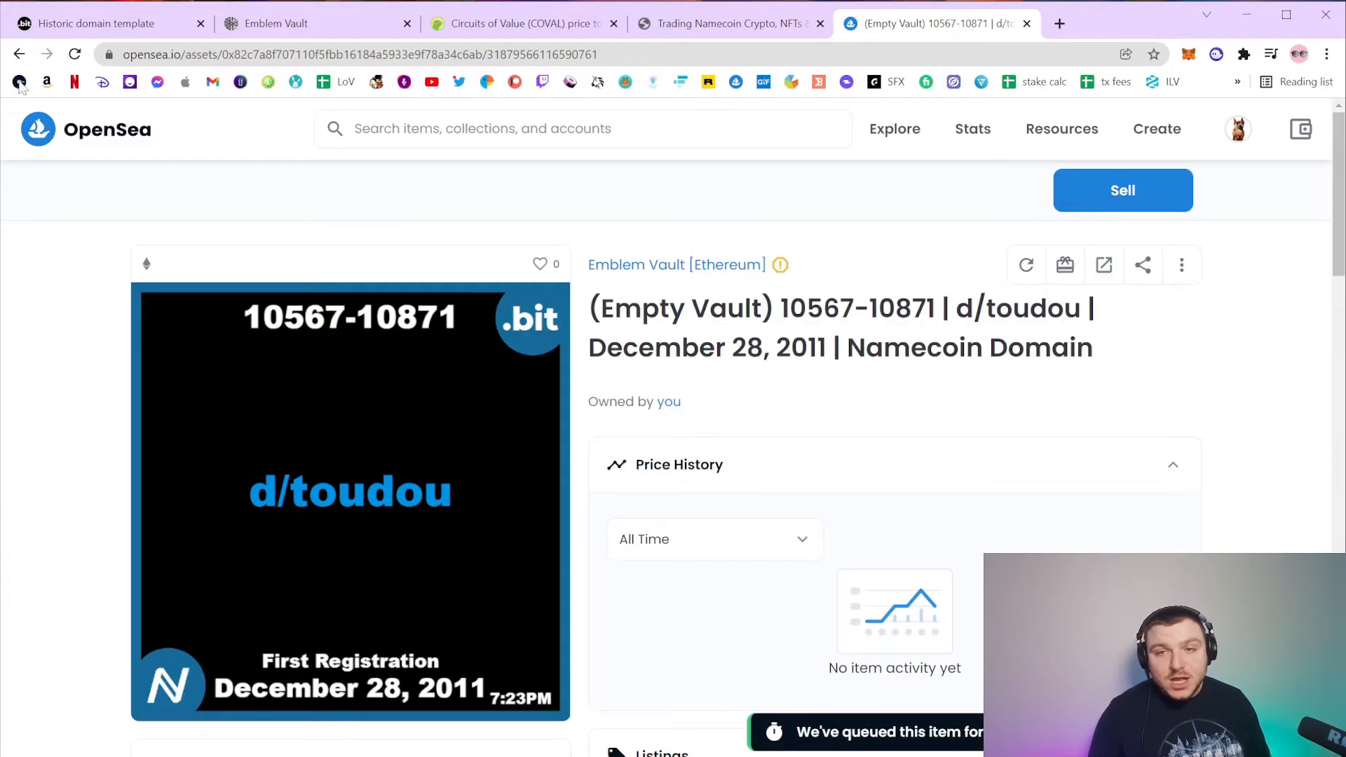
pyautogui.click(74, 54)
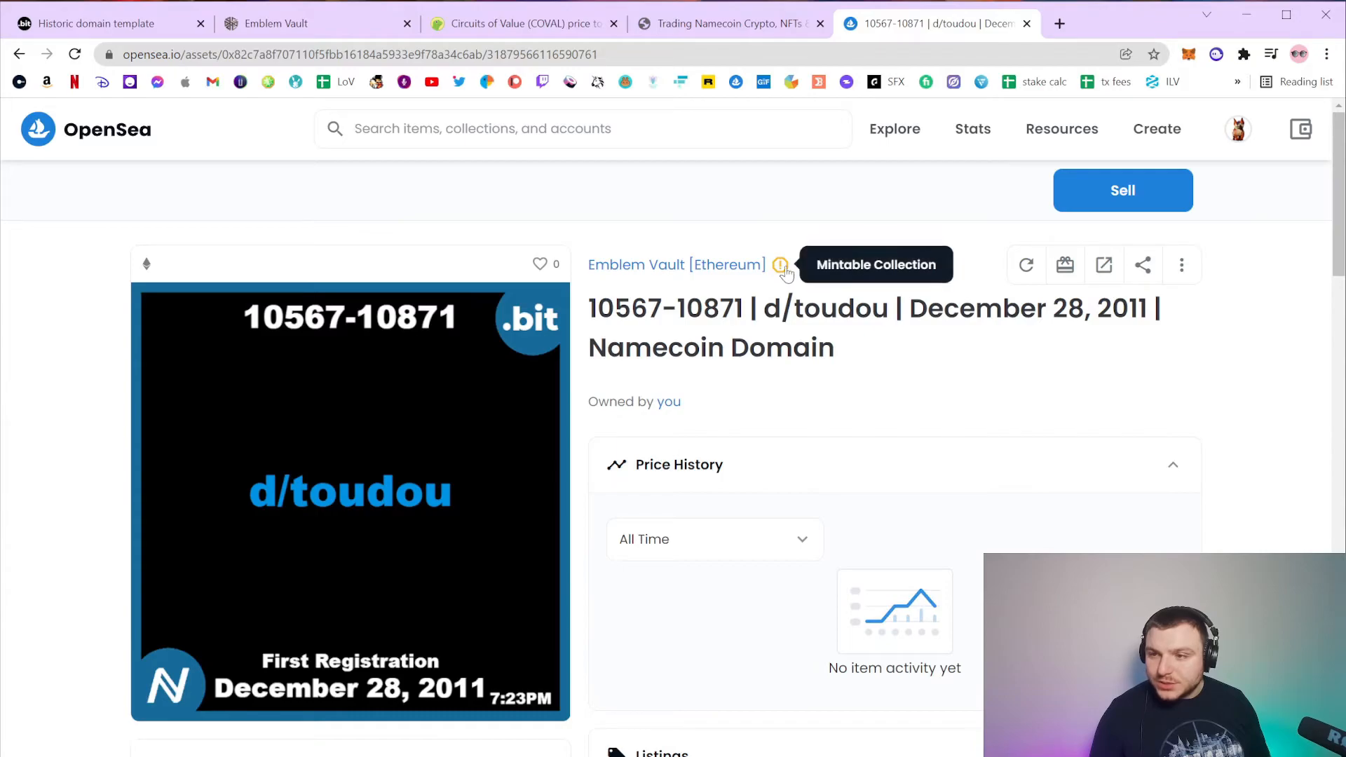
pyautogui.scroll(-3, 737, 336)
pyautogui.scroll(3, 736, 337)
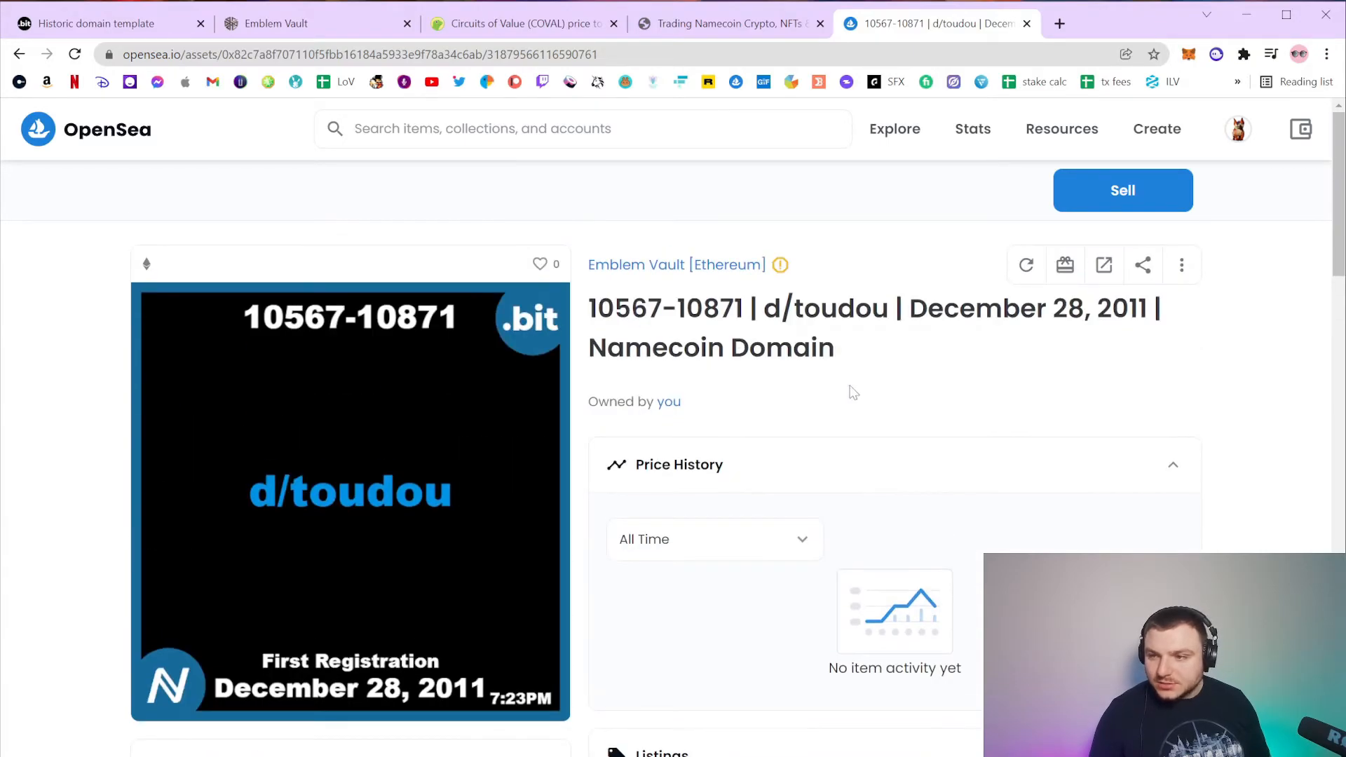
pyautogui.moveTo(844, 361); pyautogui.dragTo(631, 310)
pyautogui.click(803, 424)
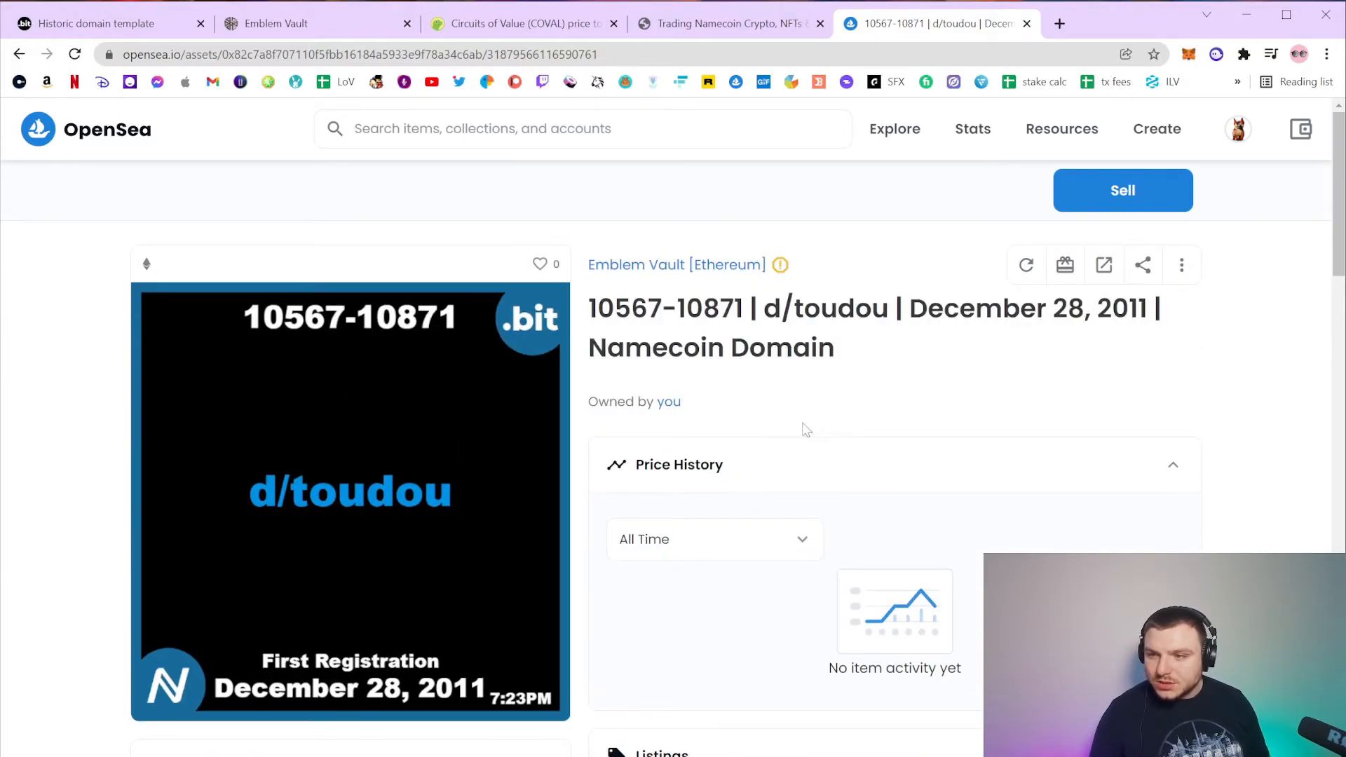
# Open the vault on Emblem.Finance through the link in its OpenSea description and check its current contents as a non-owner.
pyautogui.scroll(-8, 472, 432)
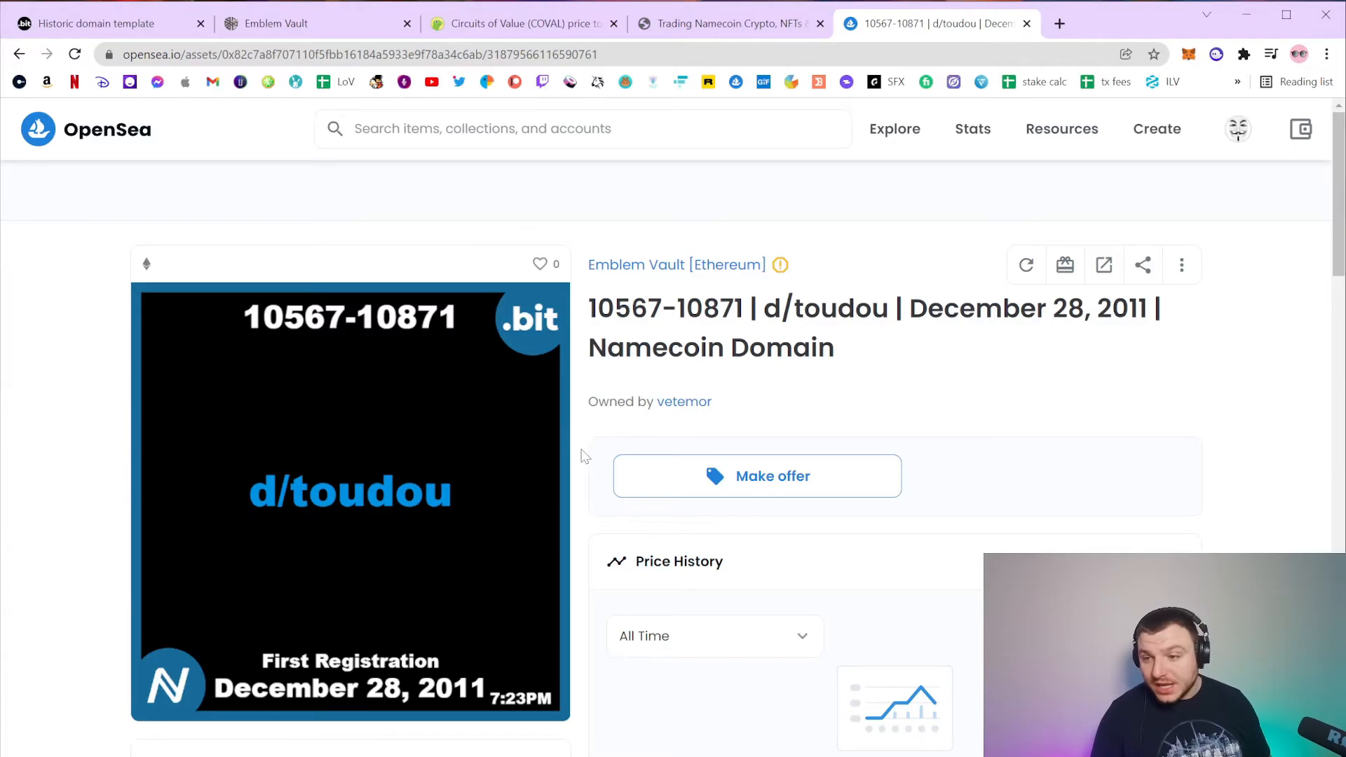
pyautogui.scroll(-6, 586, 456)
pyautogui.moveTo(562, 394); pyautogui.dragTo(561, 413)
pyautogui.scroll(-4, 559, 410)
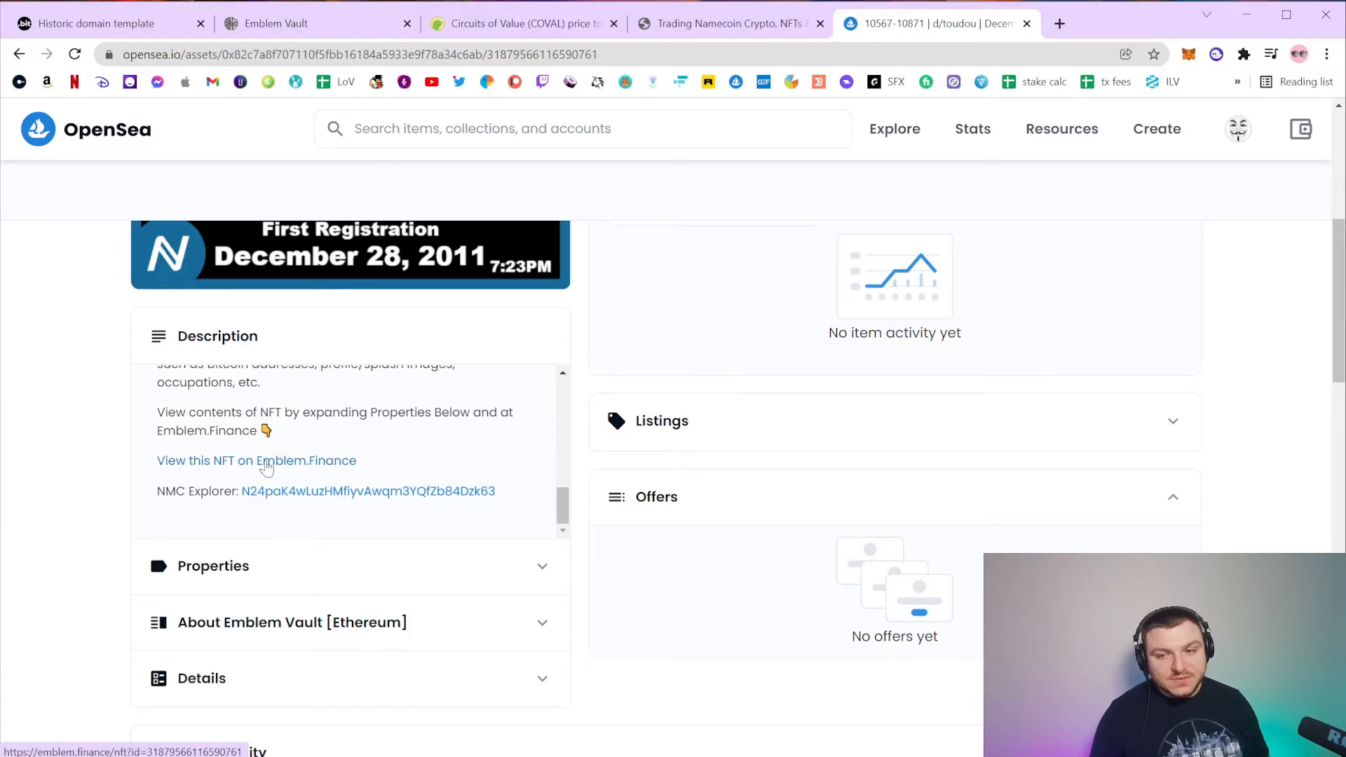
pyautogui.click(274, 463)
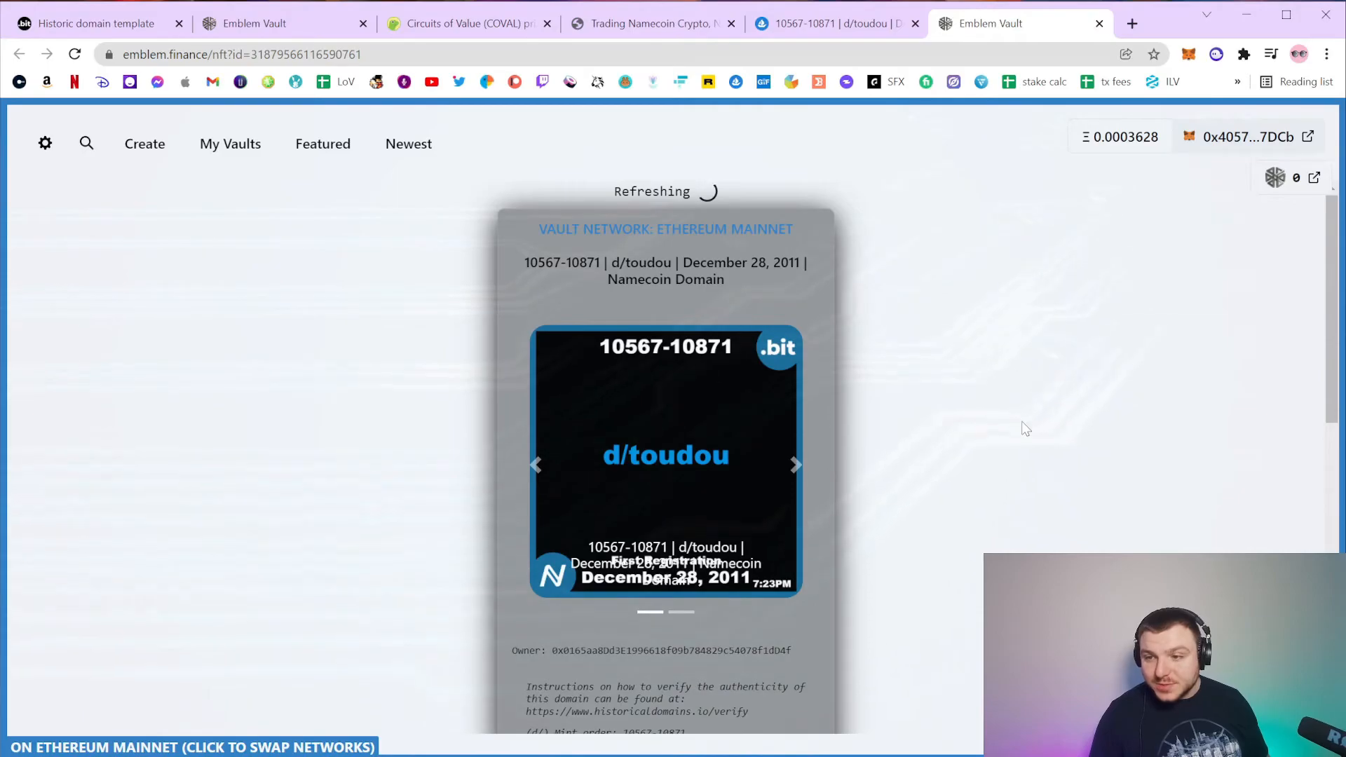
pyautogui.scroll(-8, 1021, 428)
pyautogui.scroll(-1, 1018, 421)
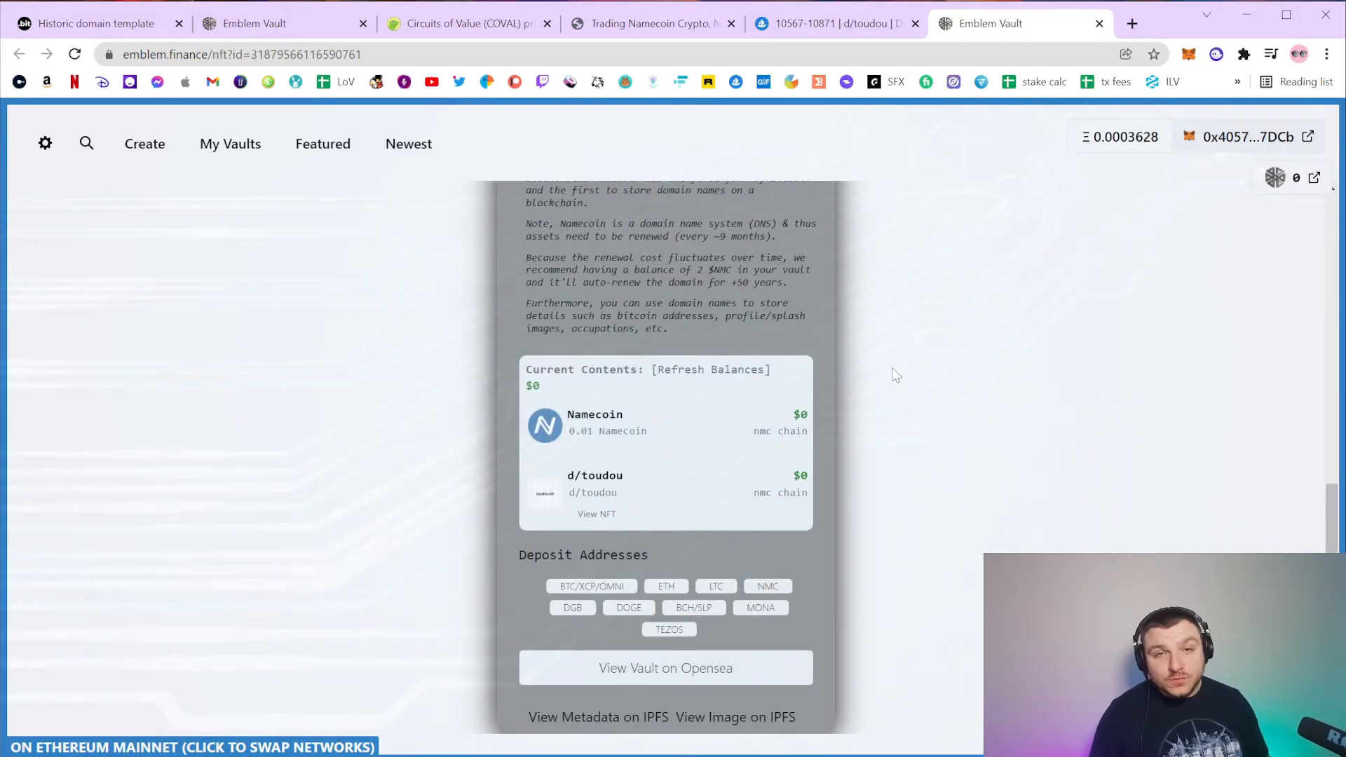
# Open the d/toudou NFT record on Namebrow.se from the vault contents and examine its first registration date.
pyautogui.click(596, 516)
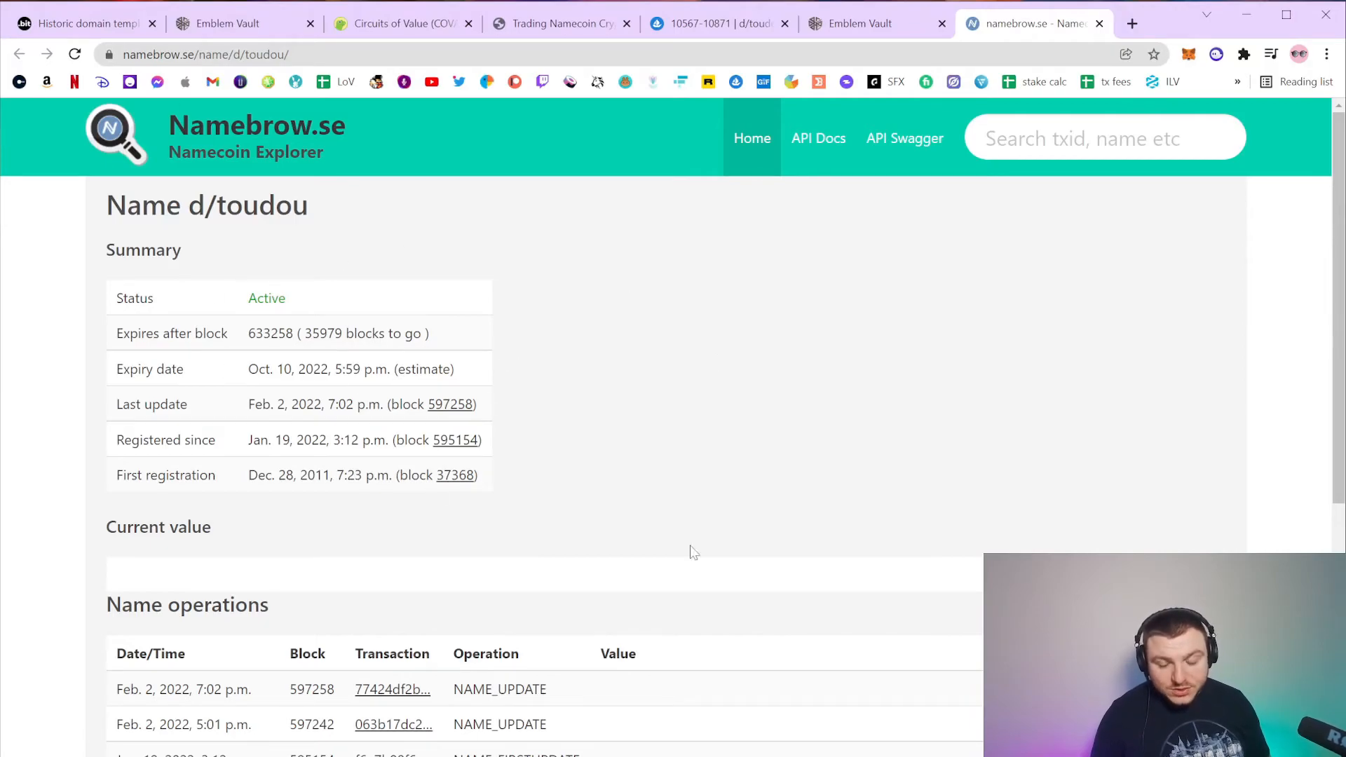
pyautogui.scroll(-2, 574, 511)
pyautogui.scroll(2, 549, 486)
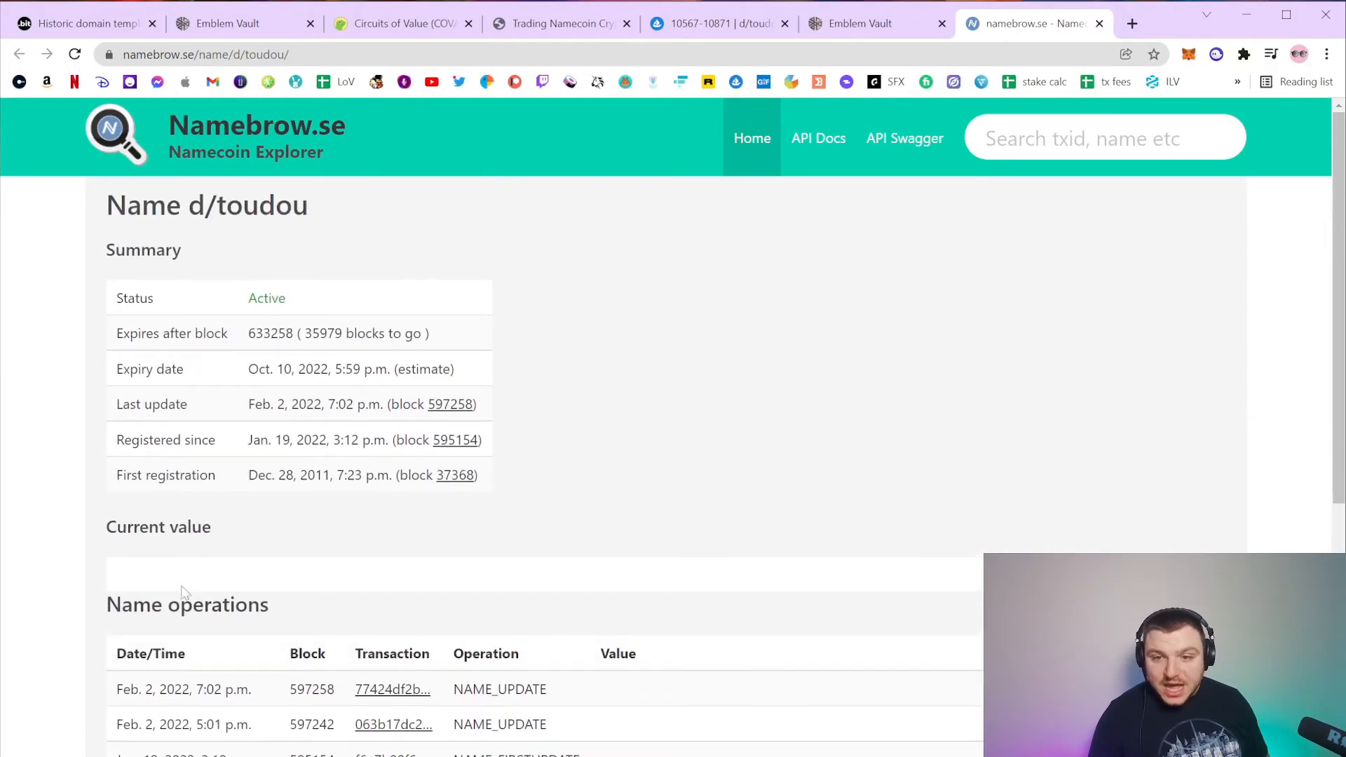
pyautogui.moveTo(249, 474); pyautogui.dragTo(363, 475)
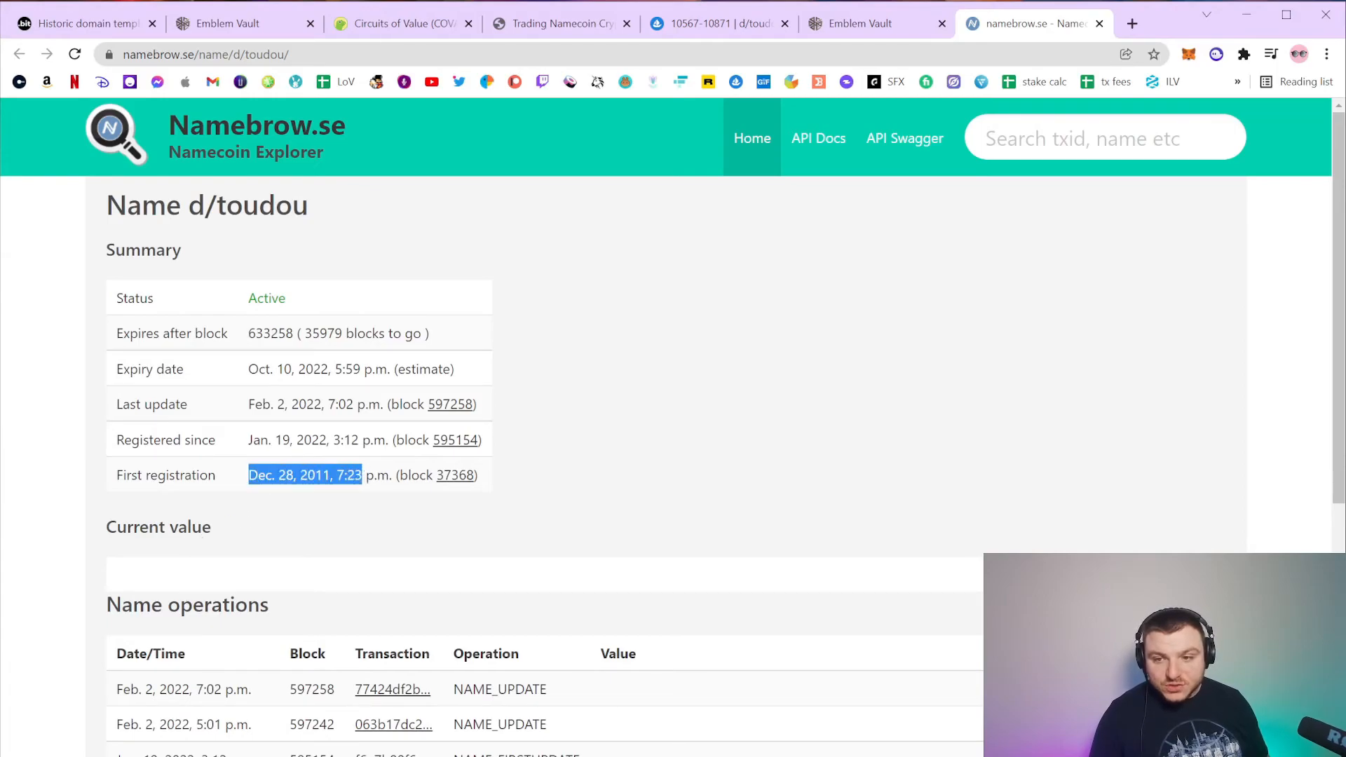
pyautogui.click(384, 486)
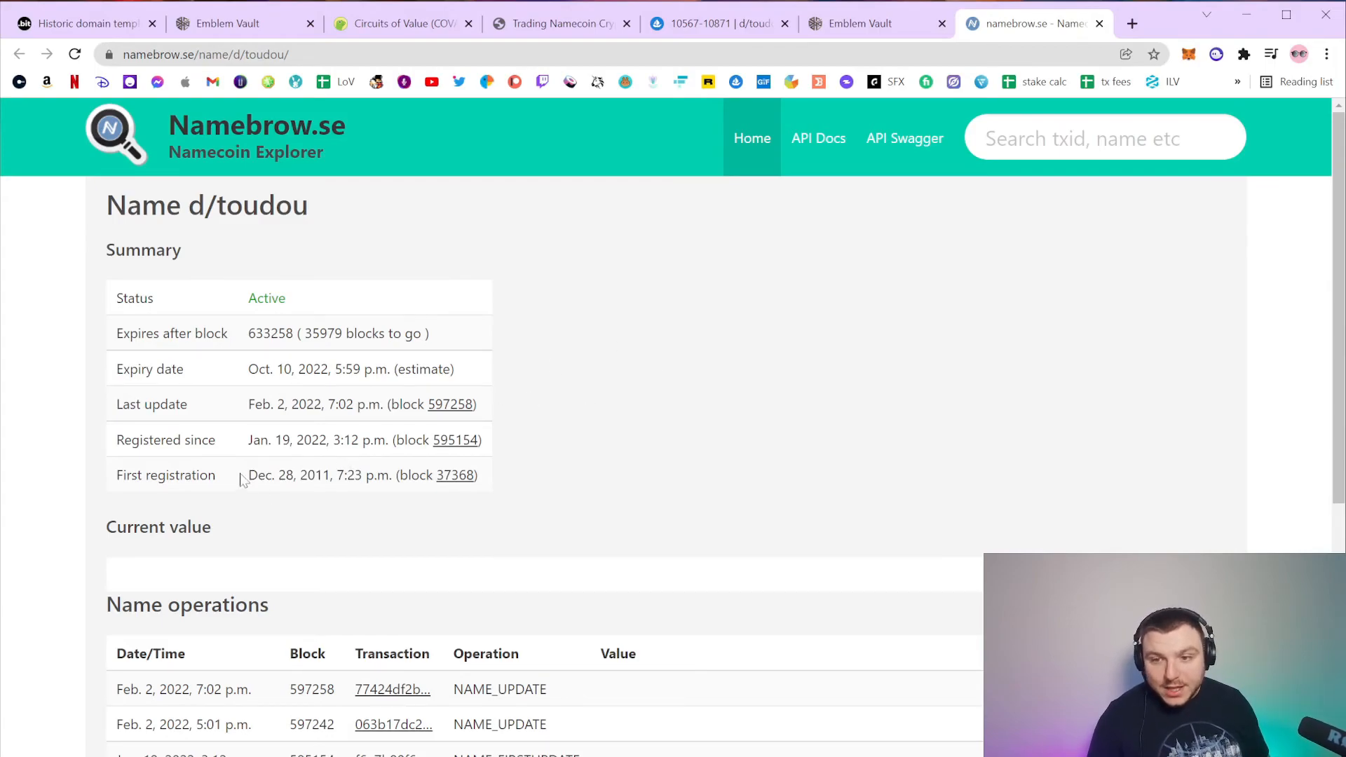
pyautogui.moveTo(249, 477); pyautogui.dragTo(328, 484)
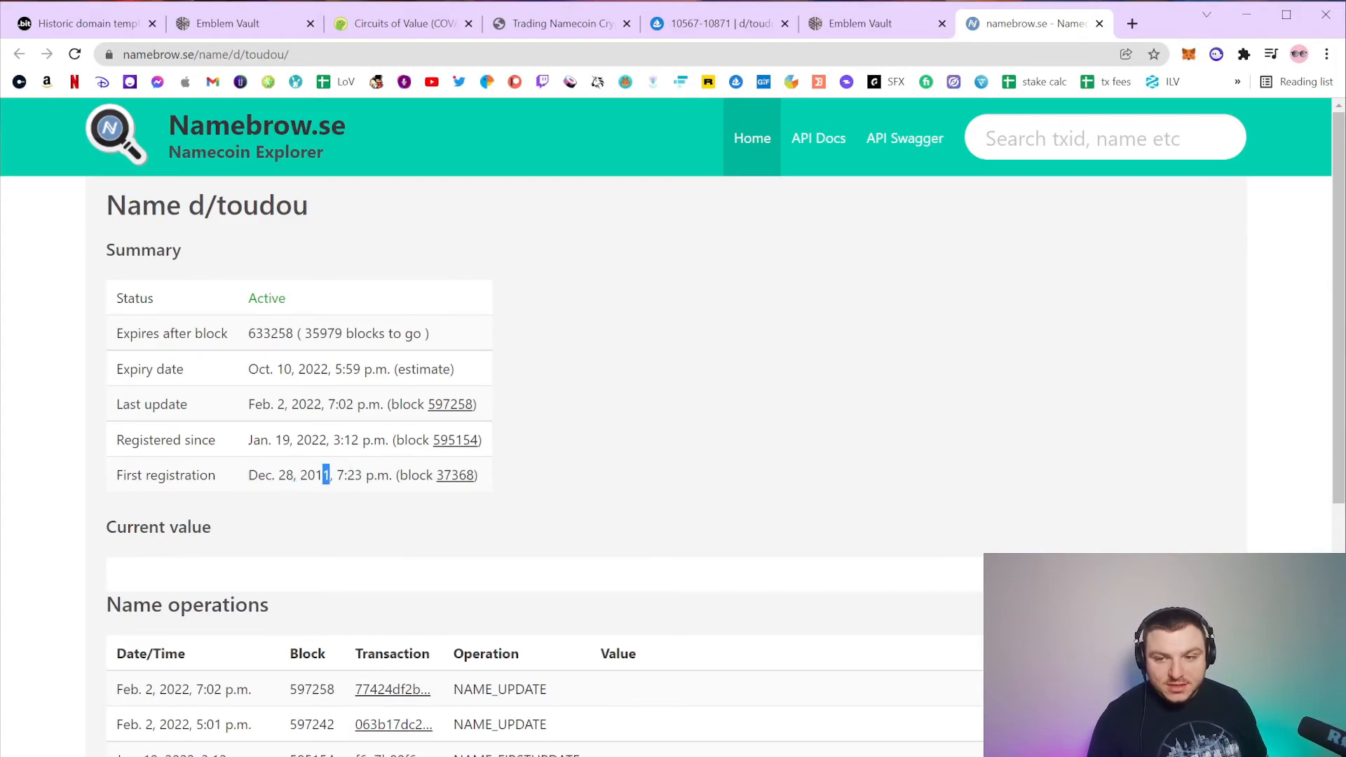
# Compare the first registration date and time on Namebrow.se with those on the vault's OpenSea artwork and title.
pyautogui.click(568, 26)
pyautogui.click(708, 25)
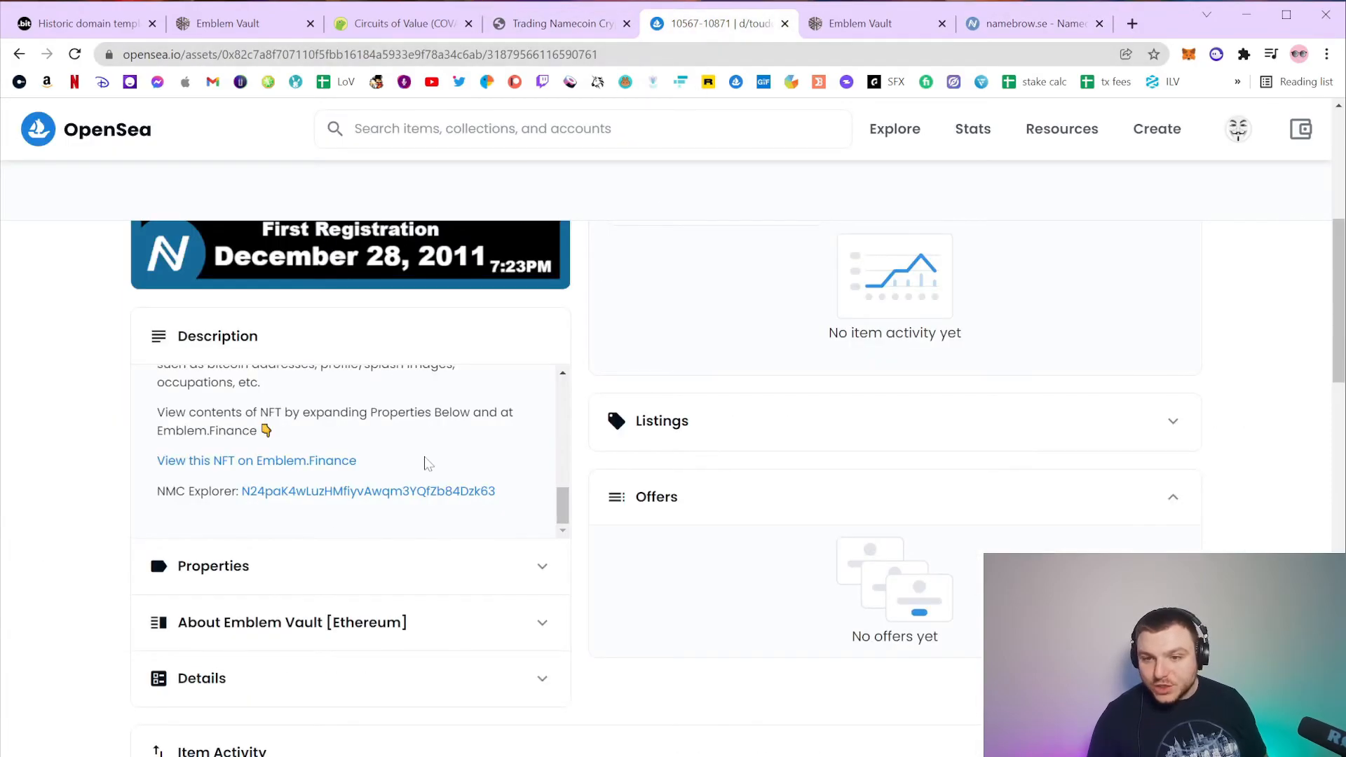
pyautogui.scroll(3, 564, 542)
pyautogui.scroll(6, 663, 512)
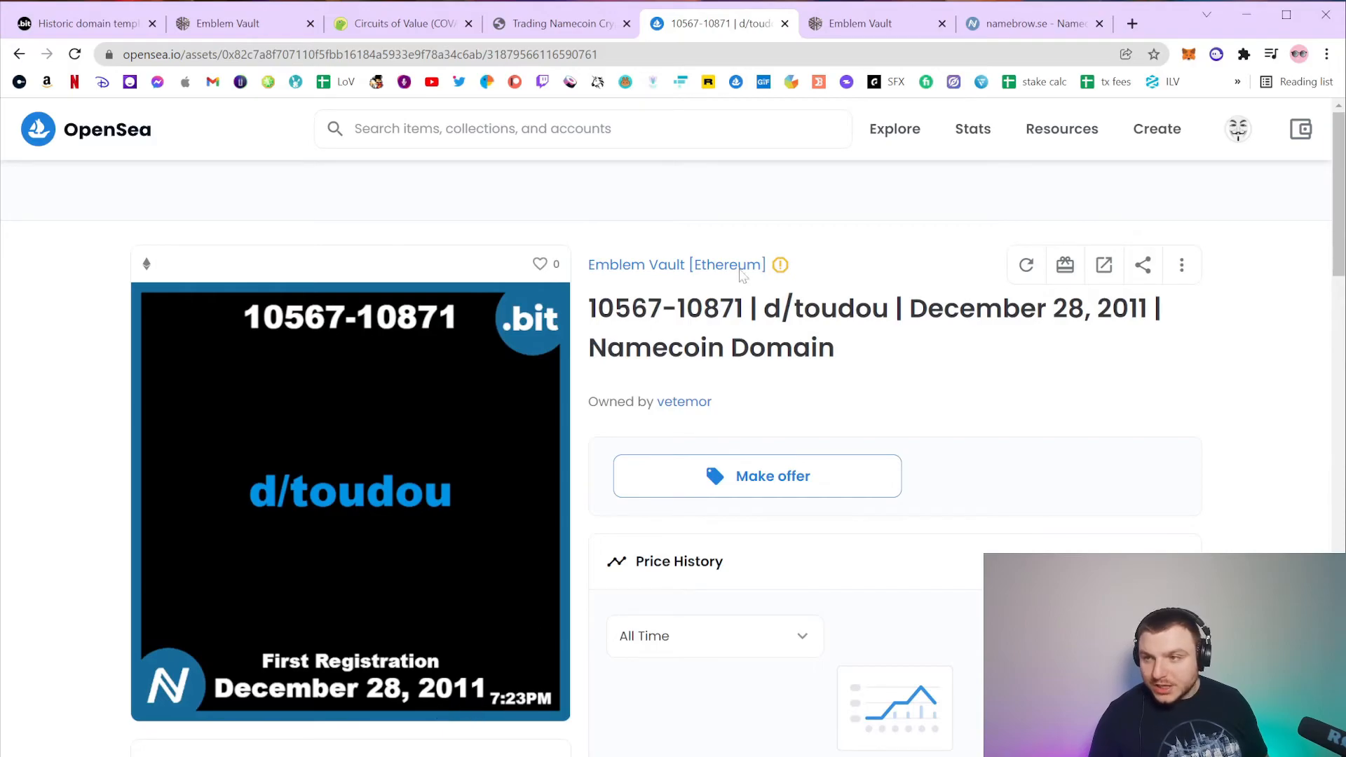
pyautogui.click(1010, 22)
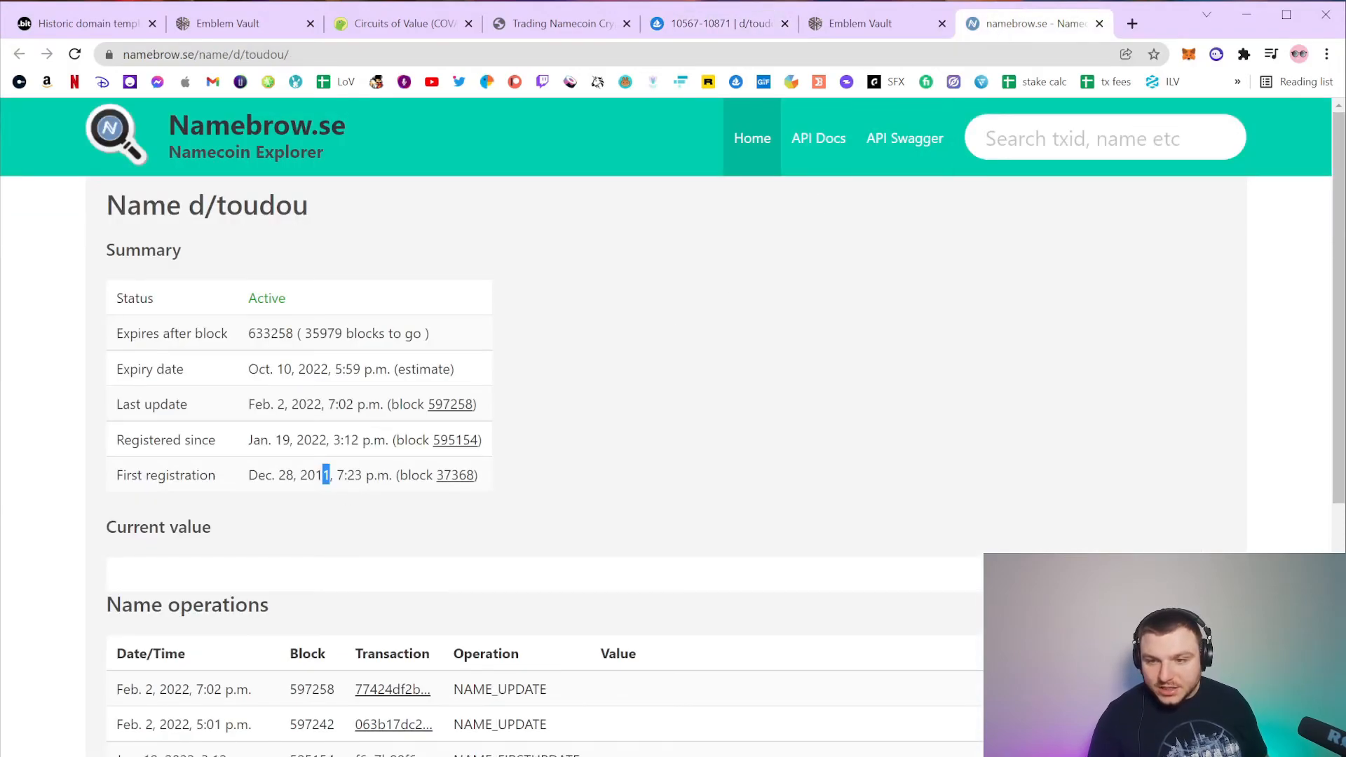
pyautogui.doubleClick(349, 474)
pyautogui.click(688, 28)
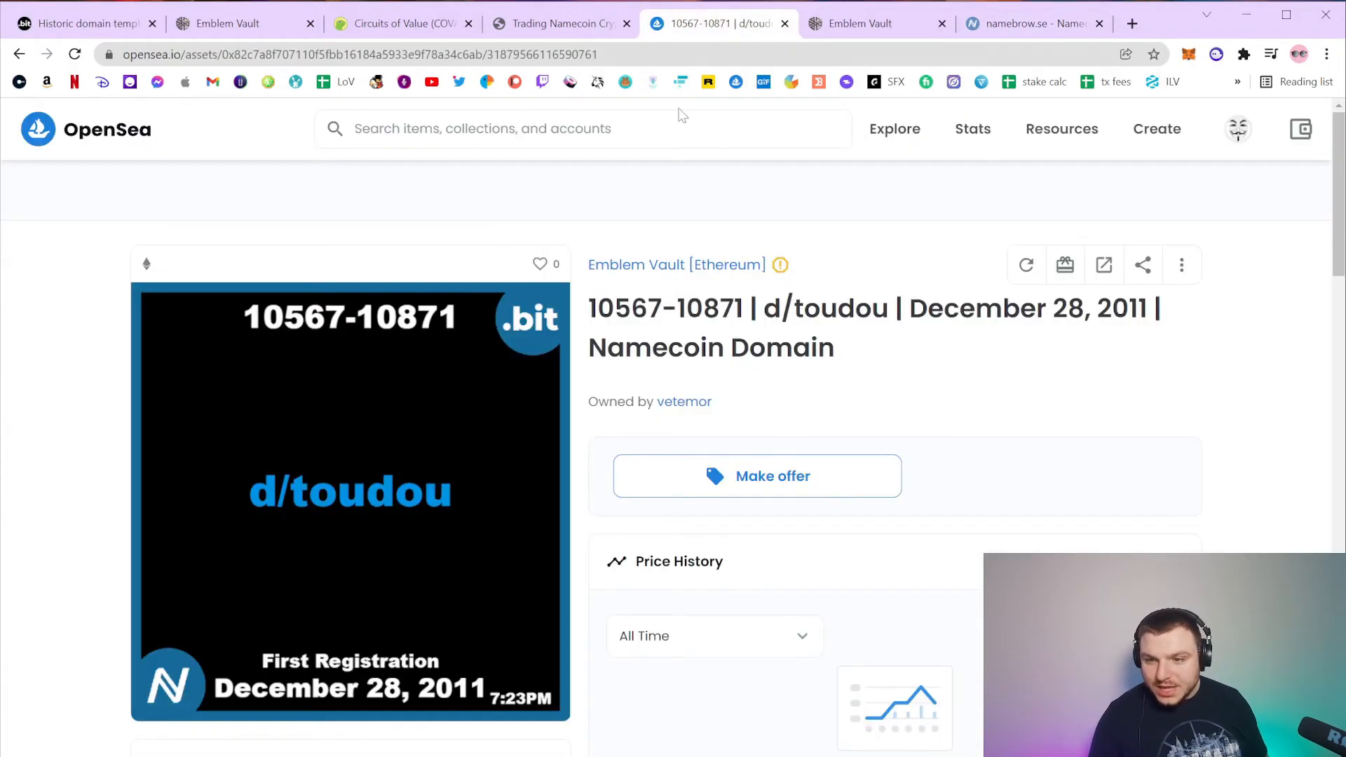
pyautogui.click(1022, 28)
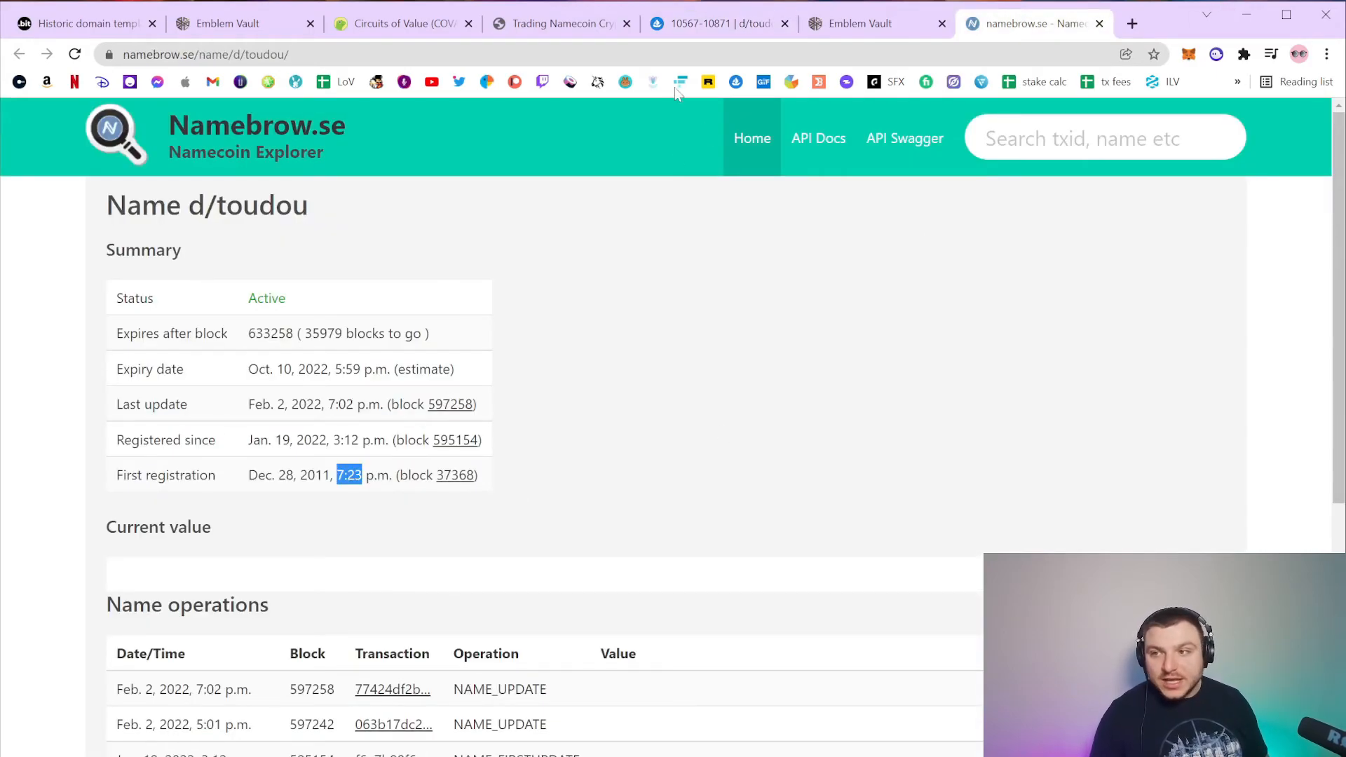
pyautogui.click(698, 24)
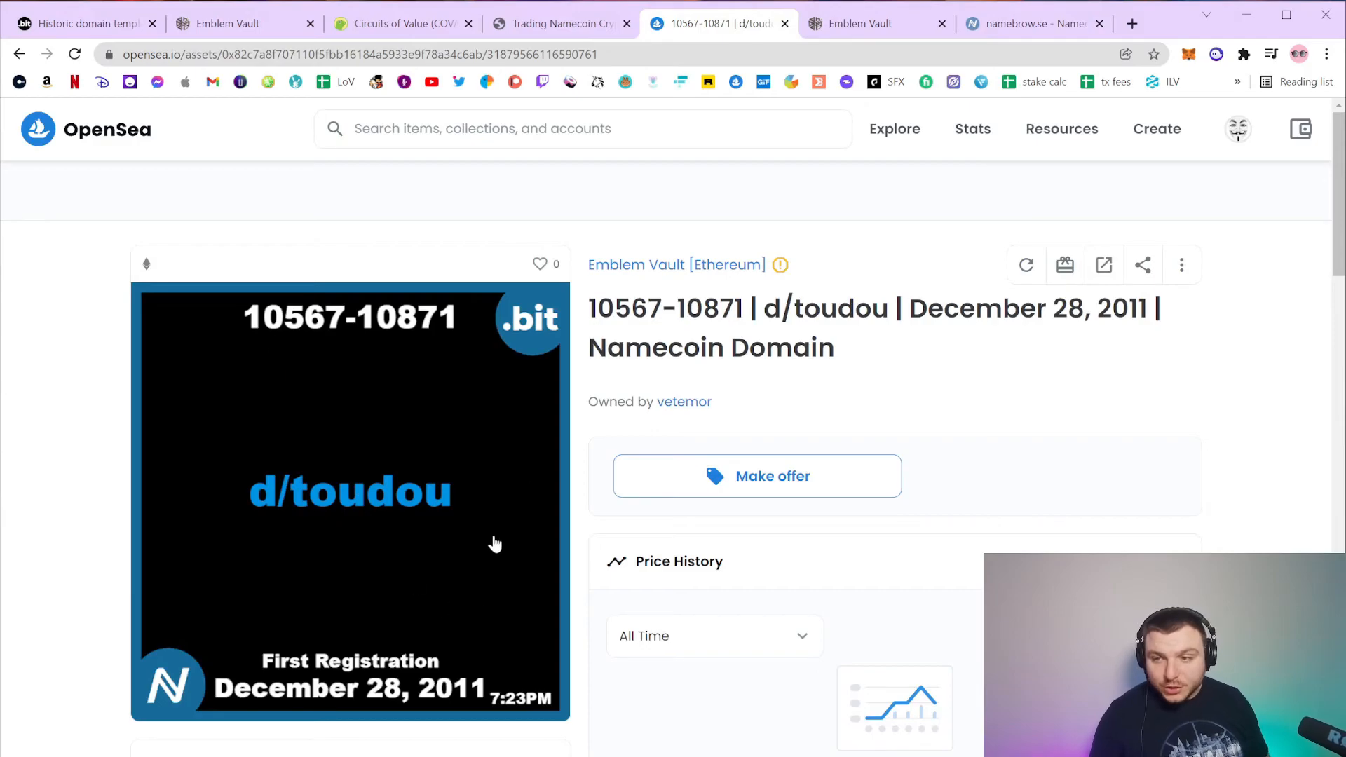
# Review the links in the OpenSea description and the contents and artwork shown on the vault's Emblem.Finance page.
pyautogui.scroll(-4, 547, 497)
pyautogui.scroll(-2, 548, 497)
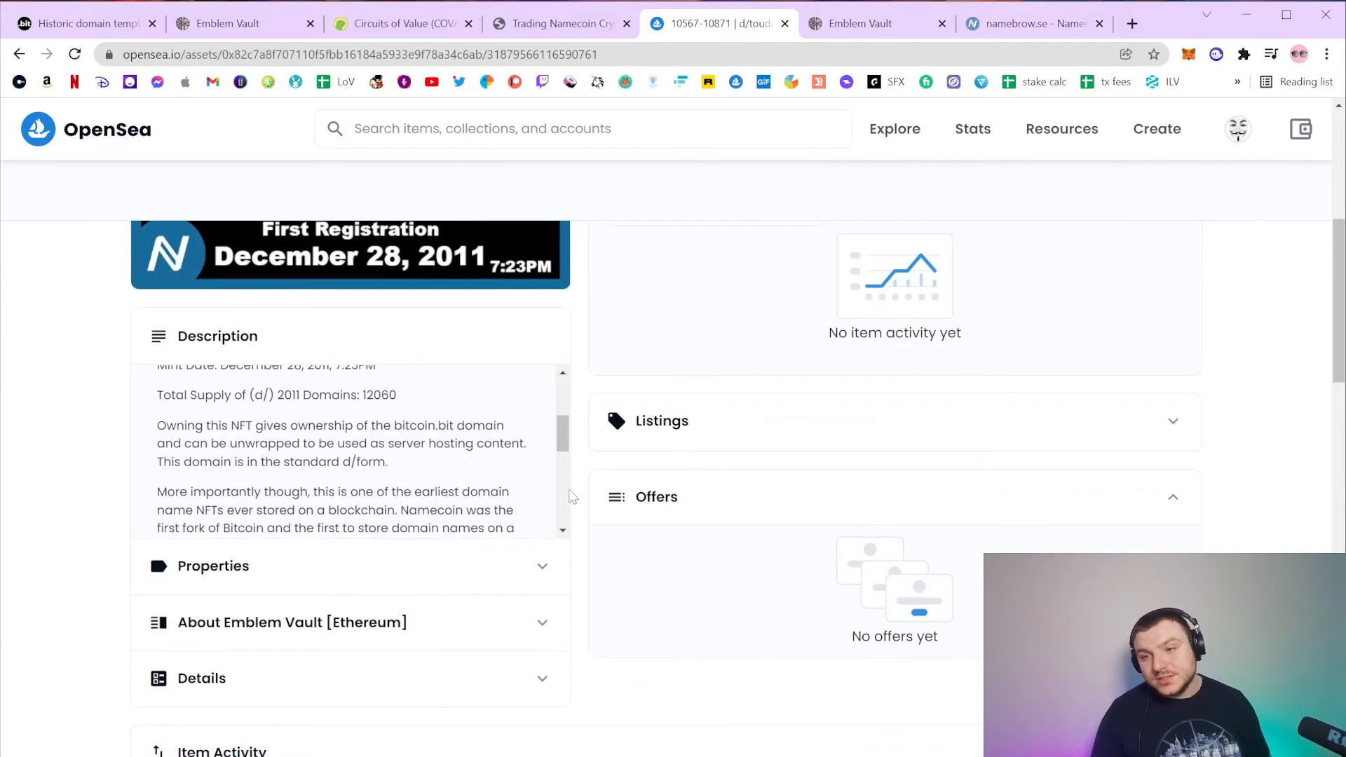
pyautogui.scroll(-3, 554, 455)
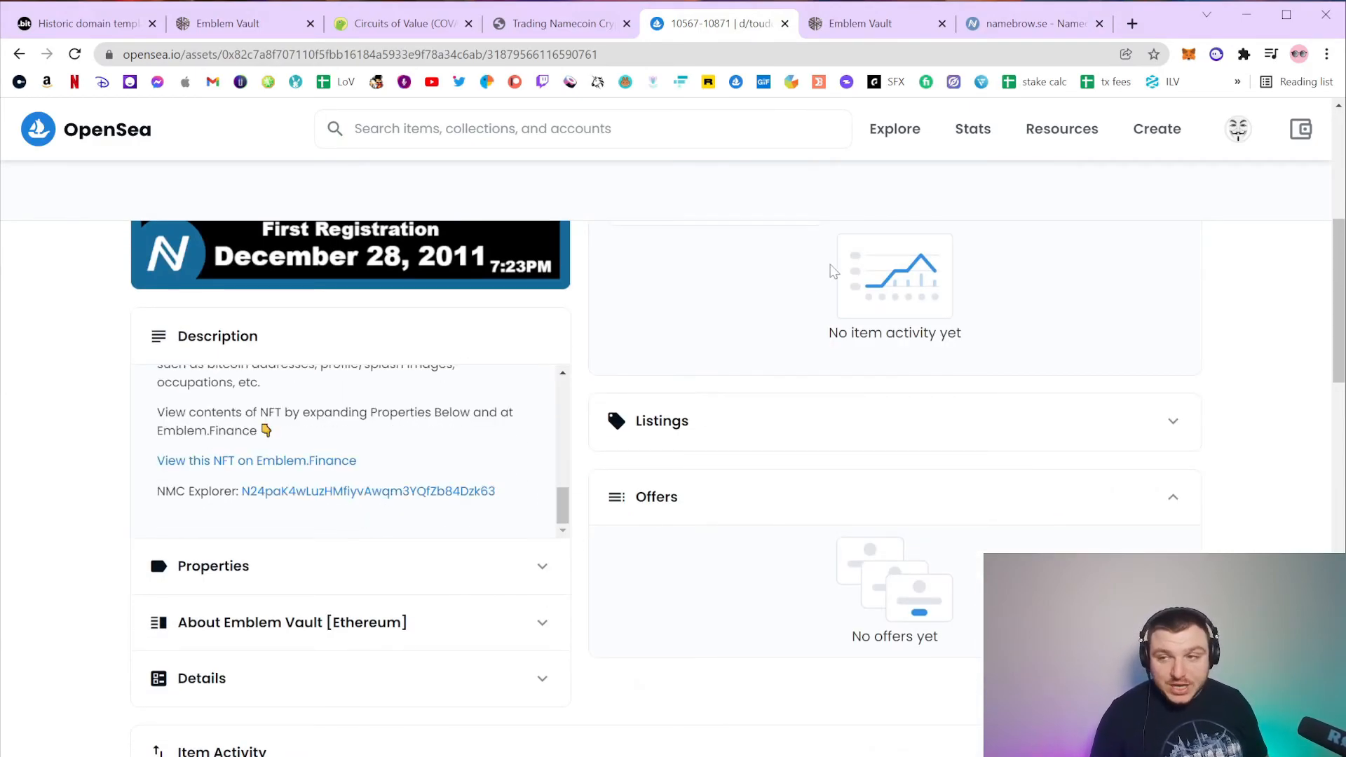
pyautogui.scroll(6, 676, 506)
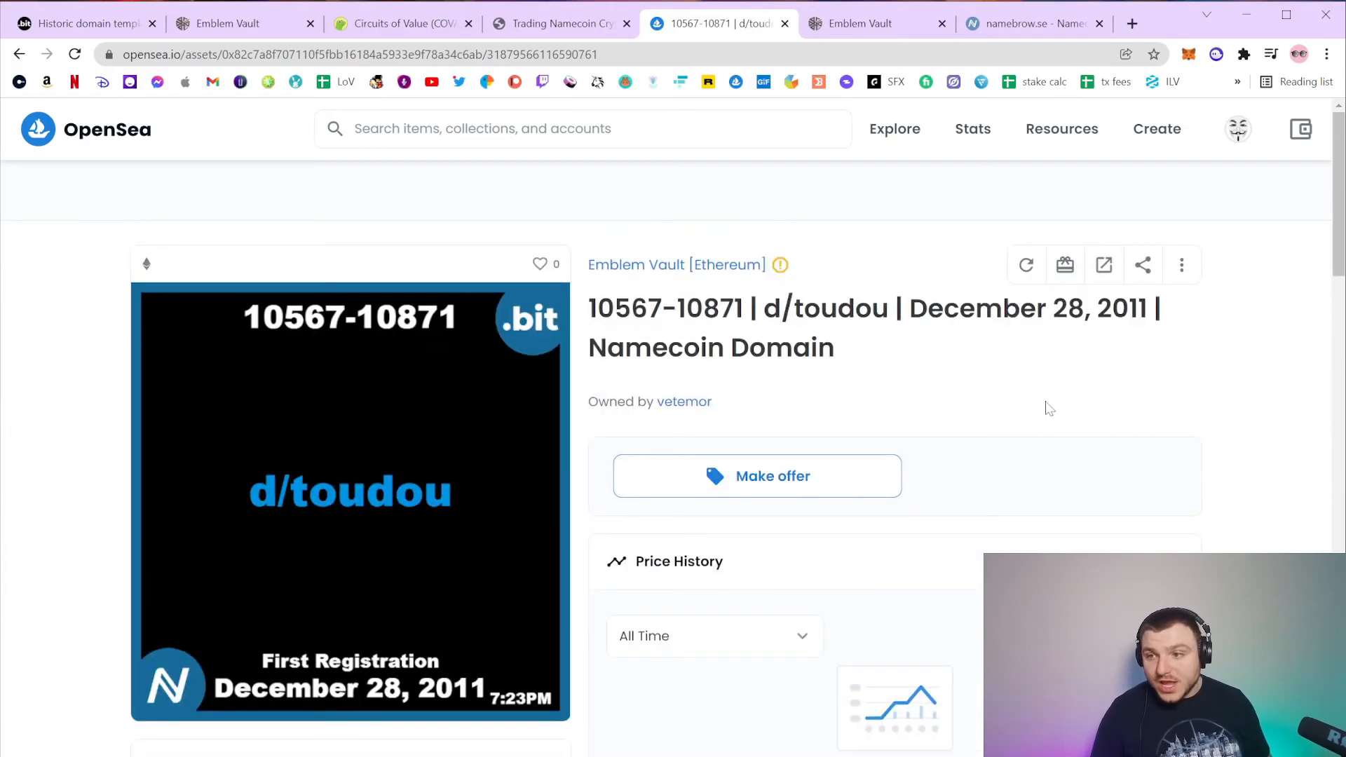
pyautogui.hotkey('ctrl', 'Tab')
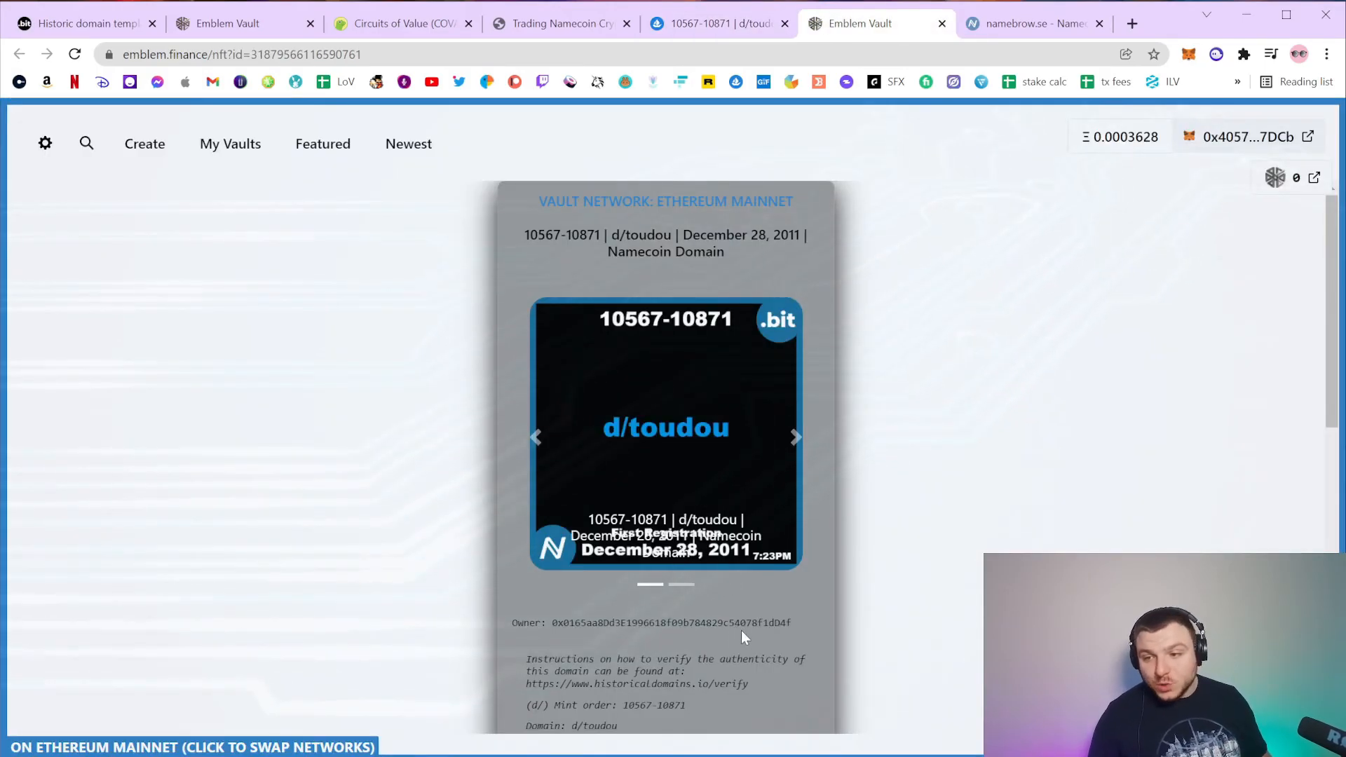
pyautogui.scroll(-10, 678, 732)
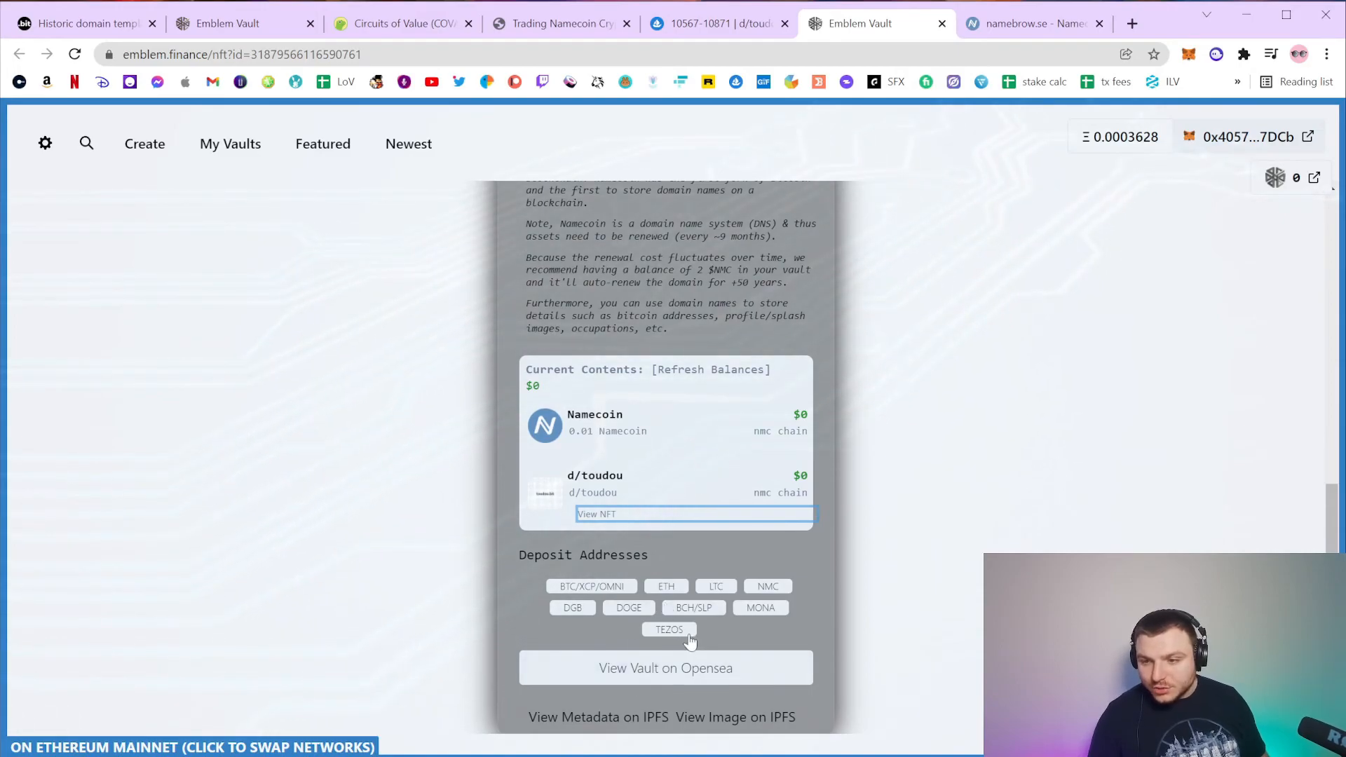
pyautogui.scroll(10, 691, 626)
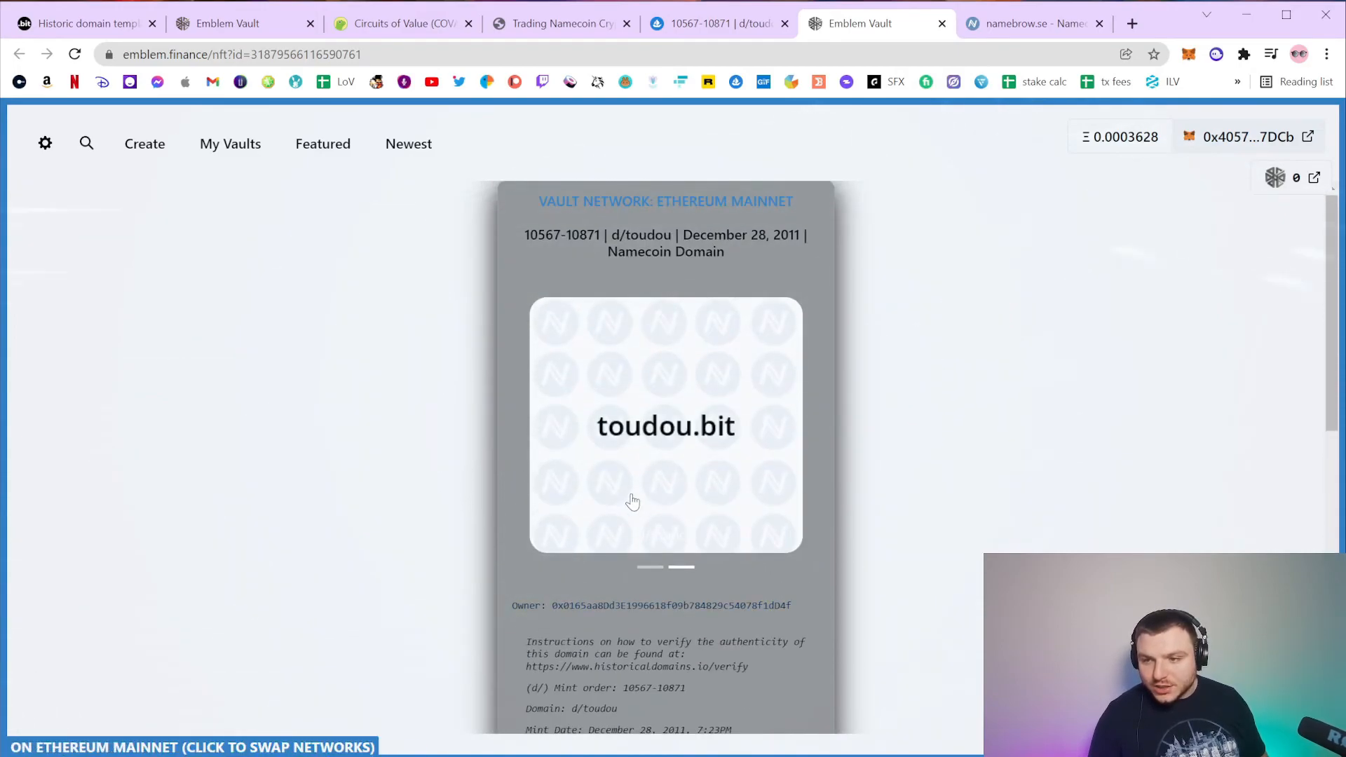
pyautogui.click(538, 433)
# Switch MetaMask to the account that owns the vault and close the wallet.
pyautogui.click(1189, 54)
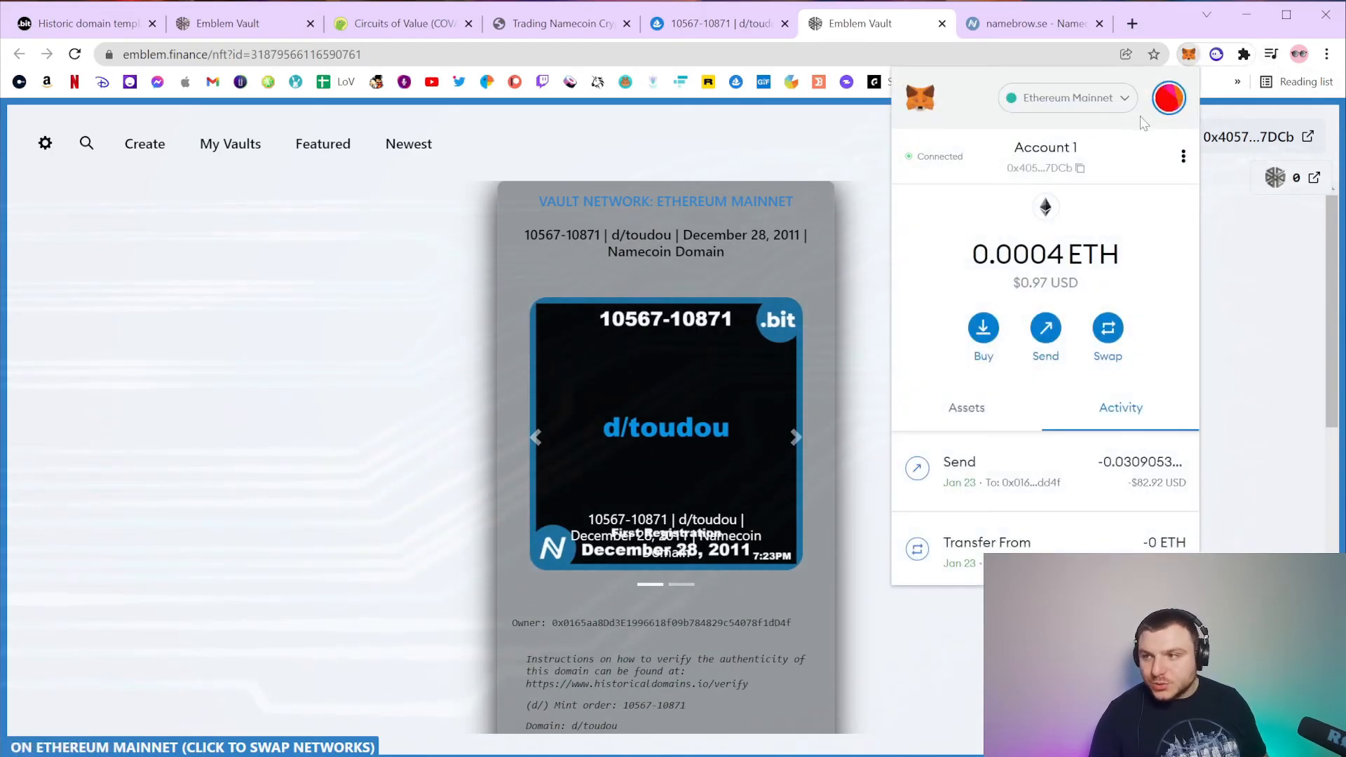
pyautogui.click(1169, 99)
pyautogui.click(1006, 308)
pyautogui.scroll(-5, 1044, 362)
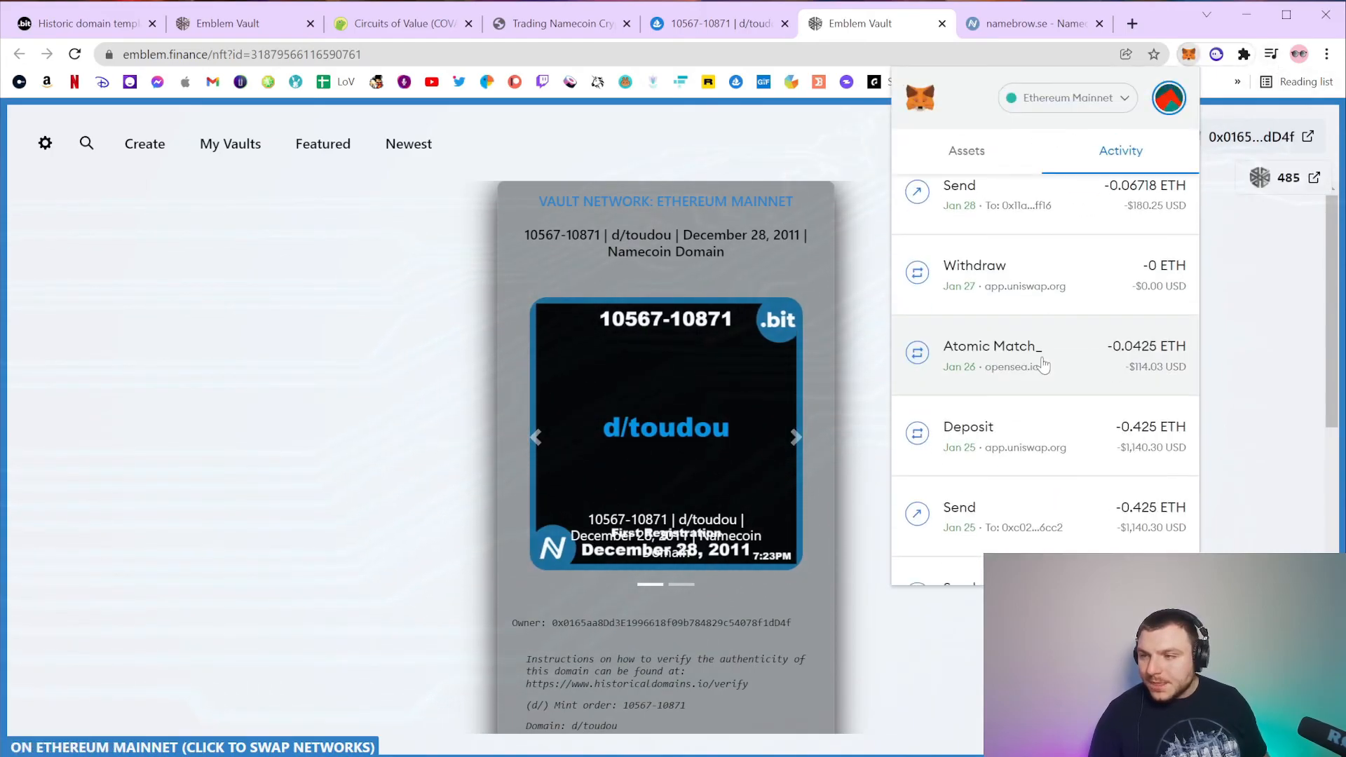
pyautogui.scroll(-3, 1043, 362)
pyautogui.click(1200, 177)
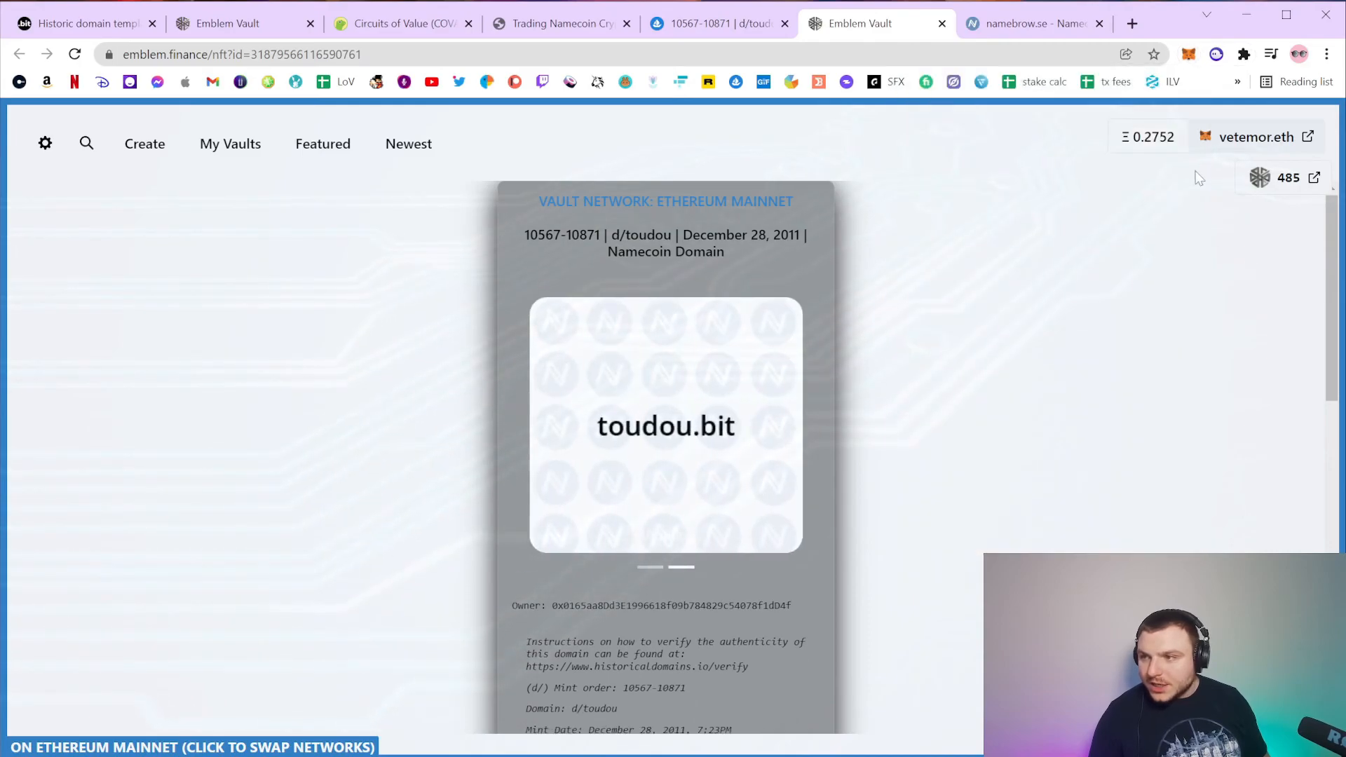
# Review the vault's contents and the Claim (Crack Open Vault) option as owner, and return to its OpenSea page.
pyautogui.scroll(-10, 806, 471)
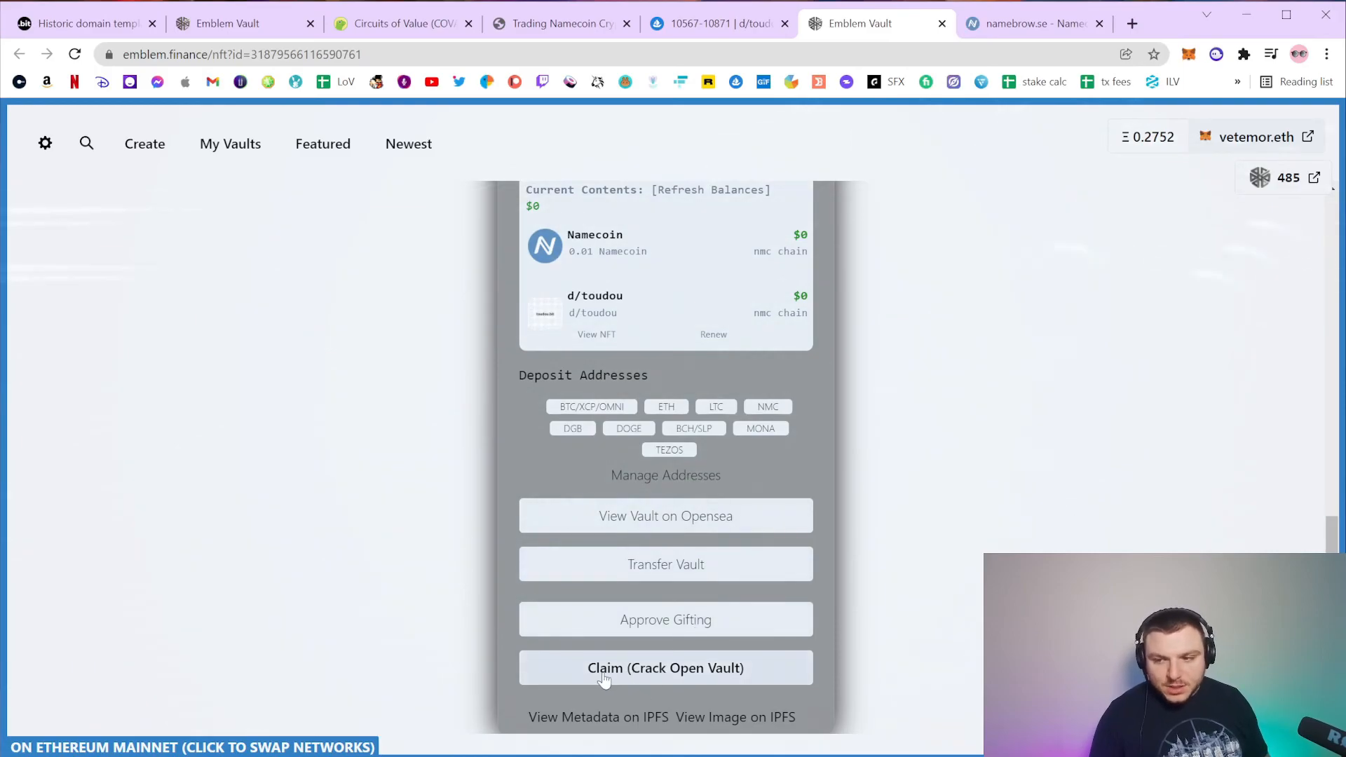
pyautogui.scroll(2, 904, 533)
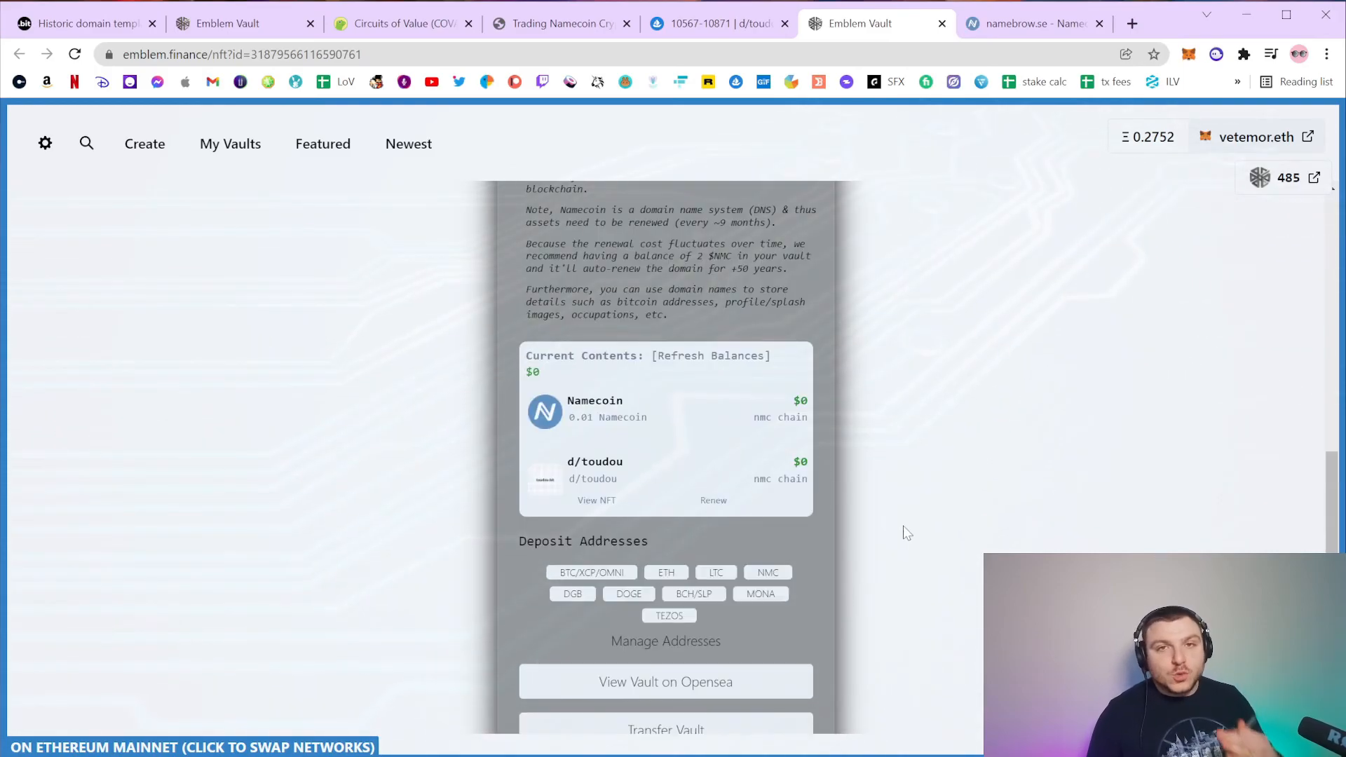
pyautogui.scroll(-2, 891, 508)
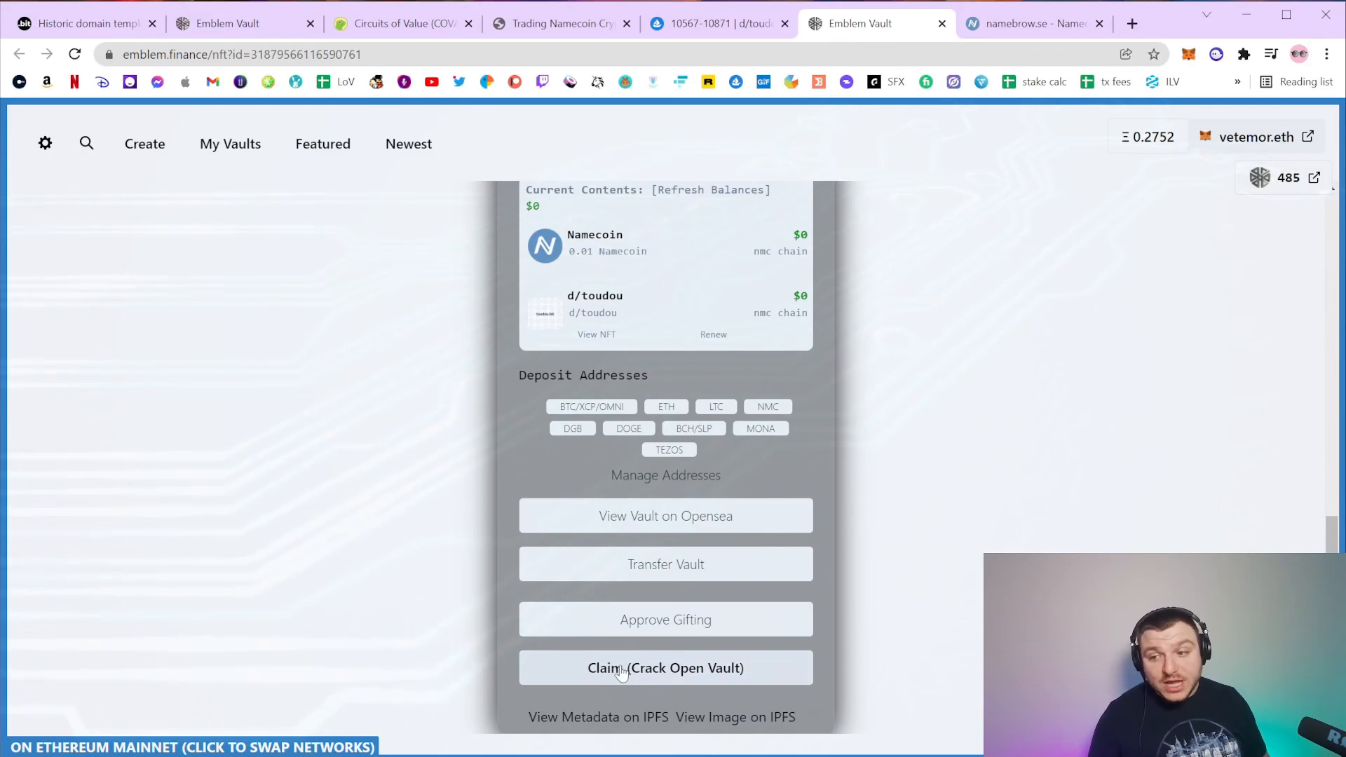
pyautogui.scroll(5, 666, 670)
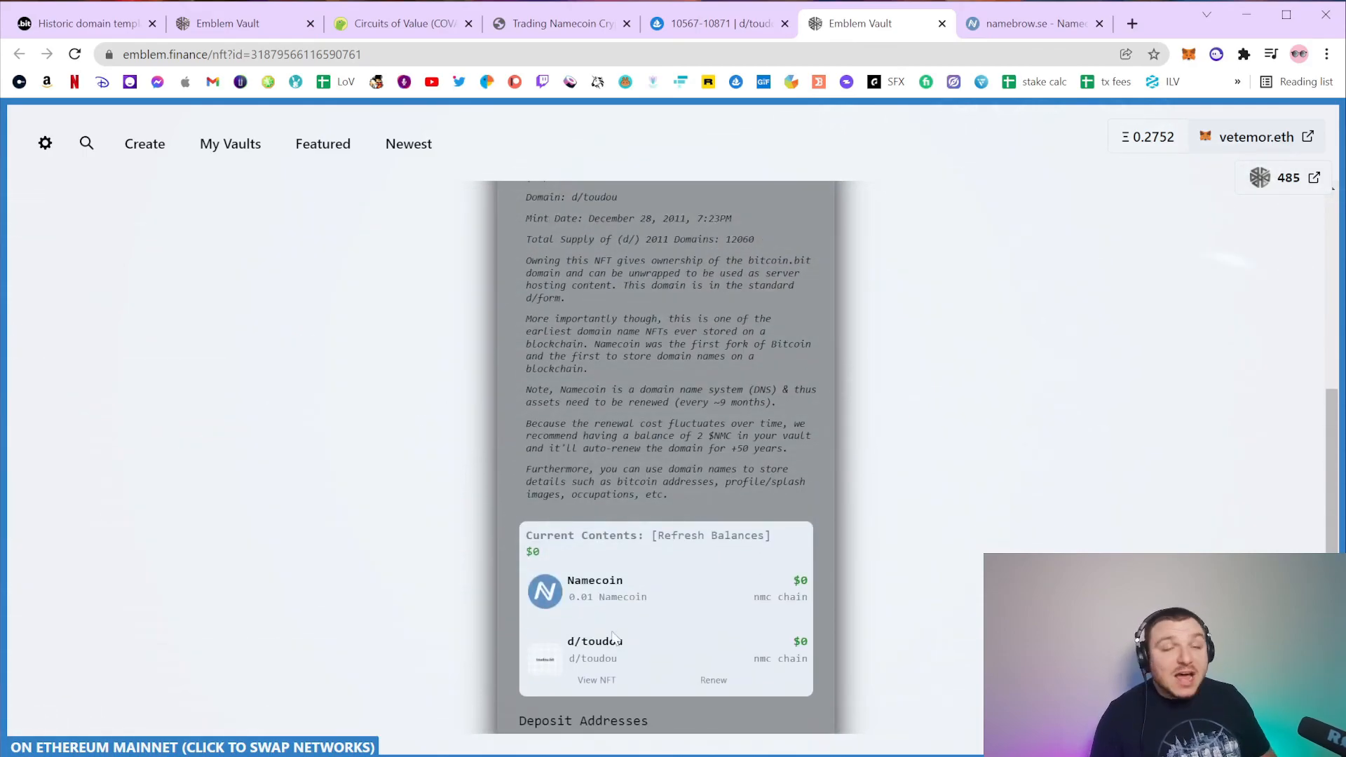
pyautogui.scroll(7, 612, 636)
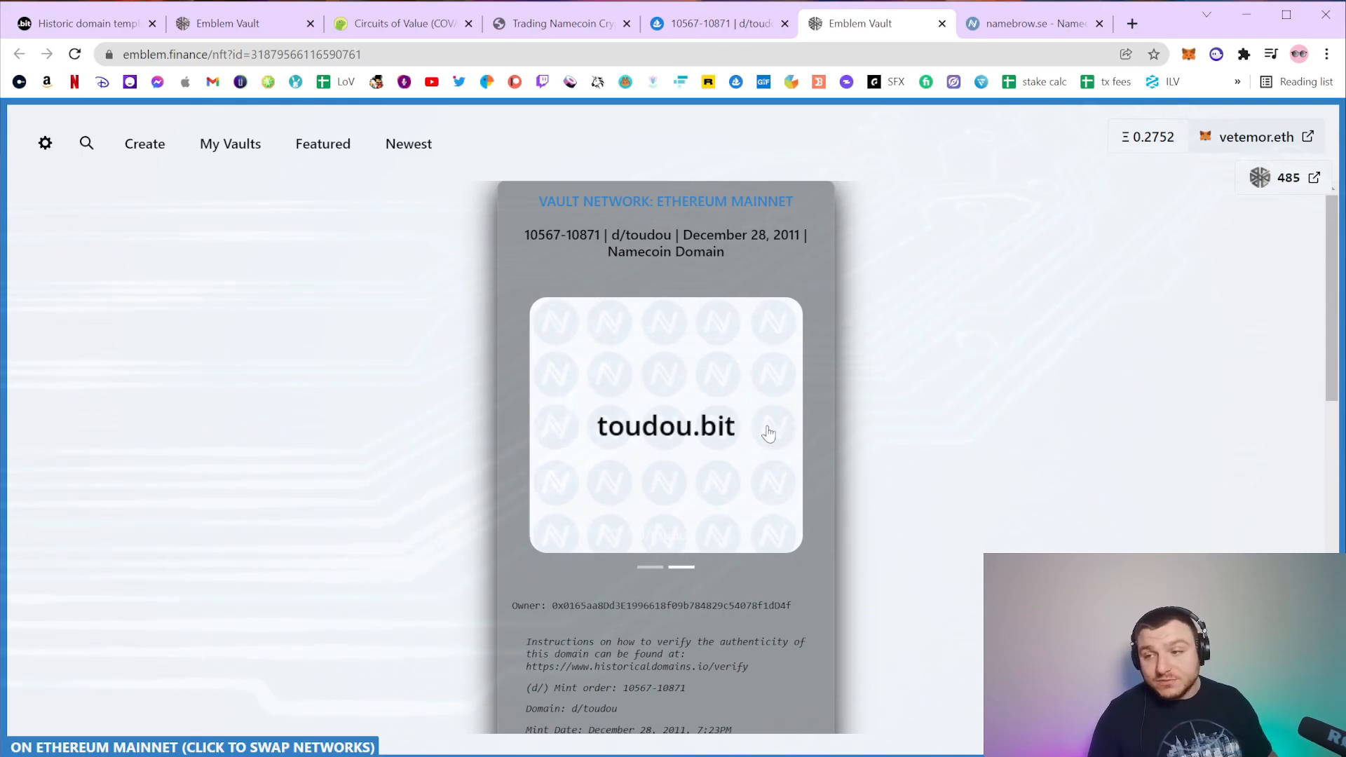
pyautogui.click(708, 24)
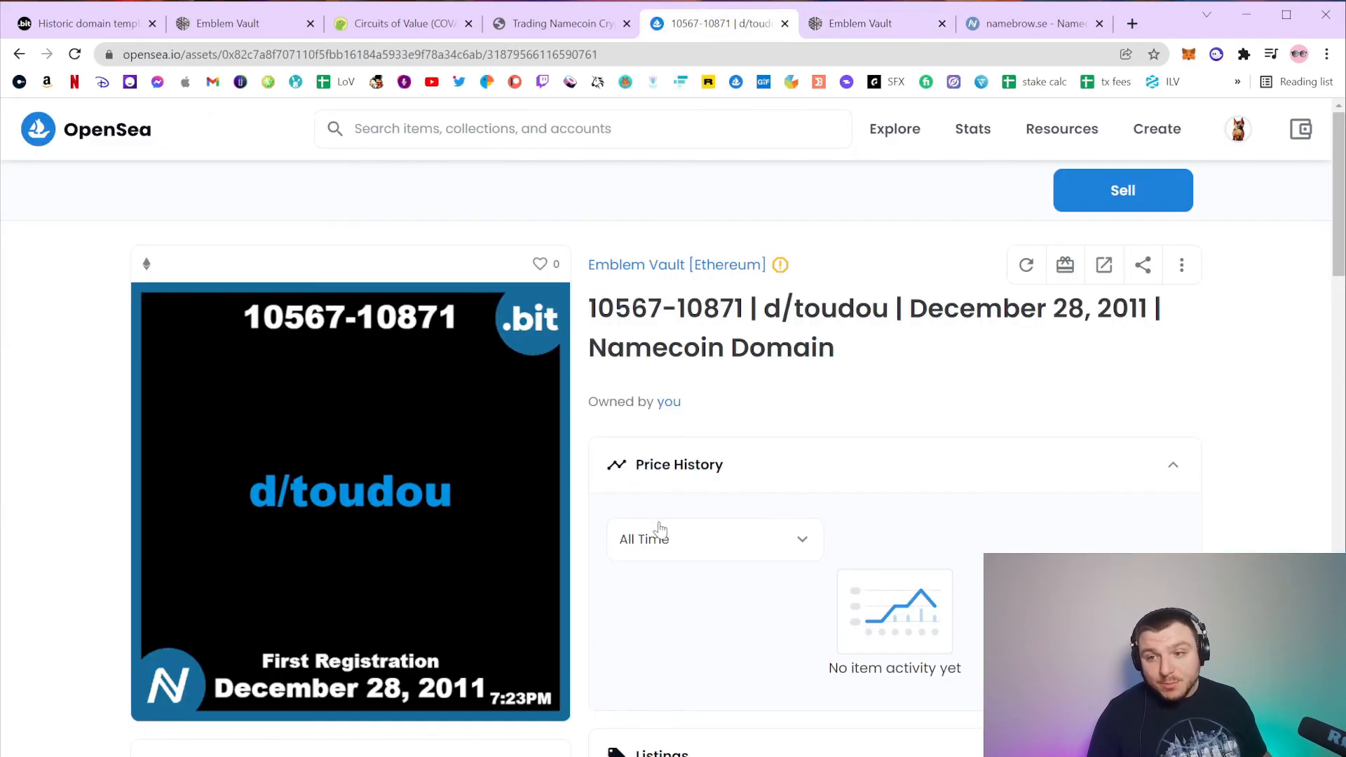